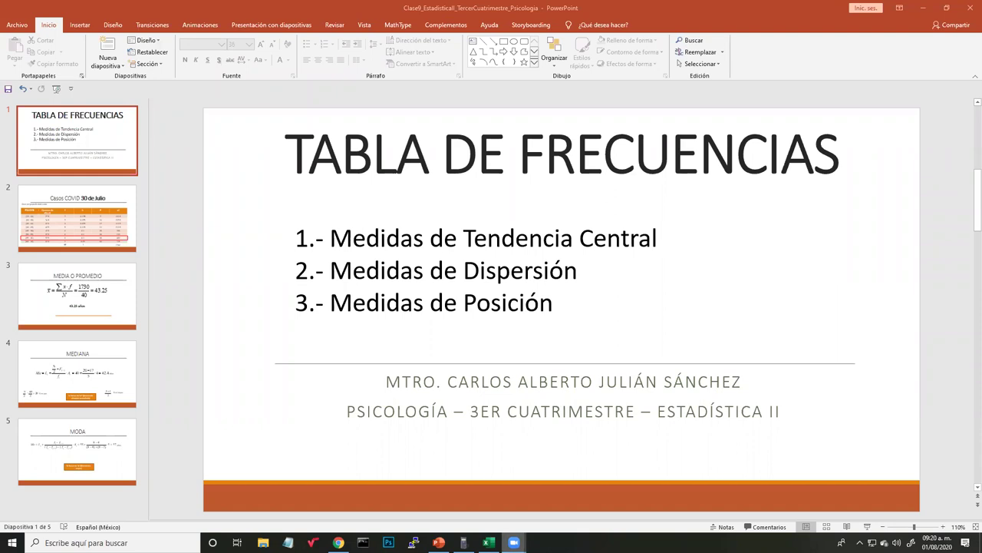
Browse the slides and open slide 3, MEDIA O PROMEDIO, showing 1730/40 = 43.25 años.
key(Down)
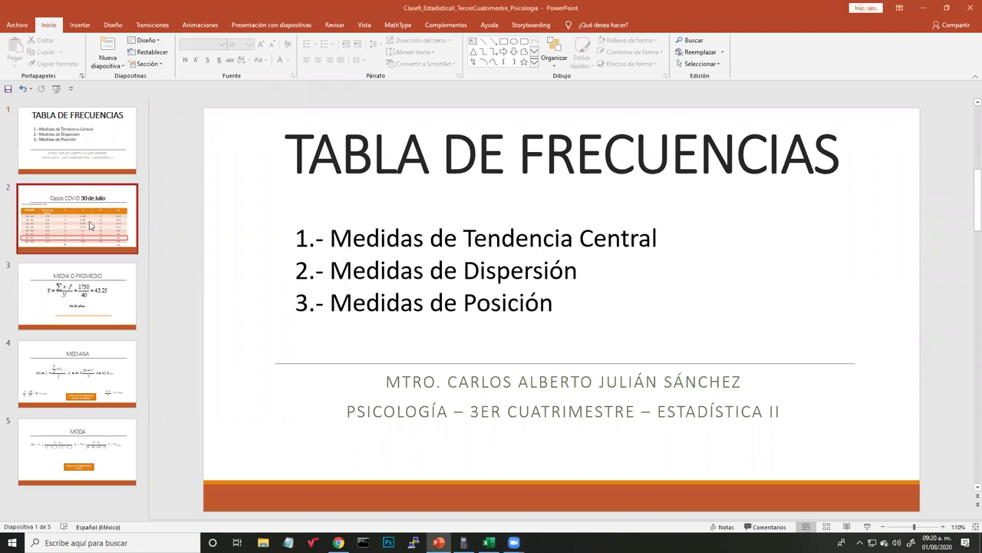
key(Down)
key(Up)
key(Up)
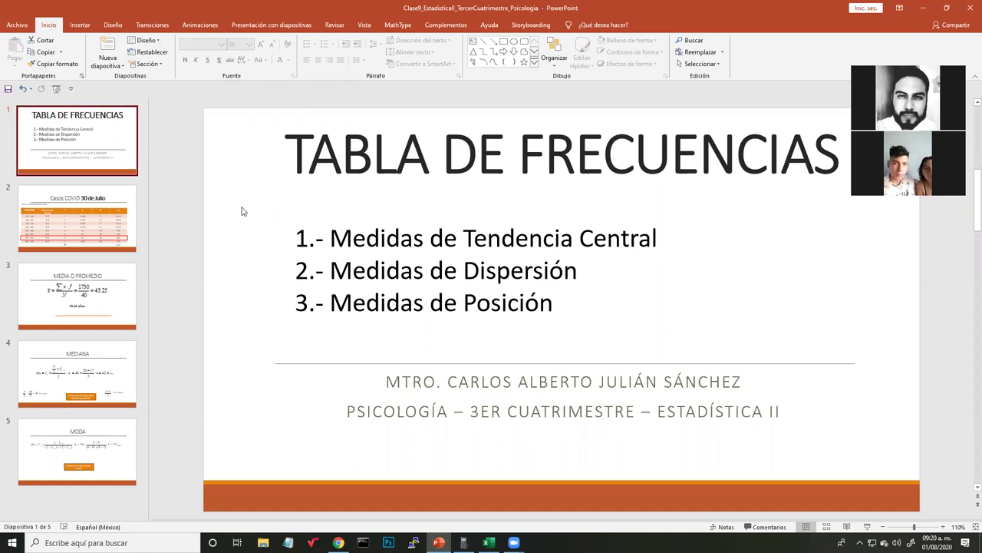
click(103, 321)
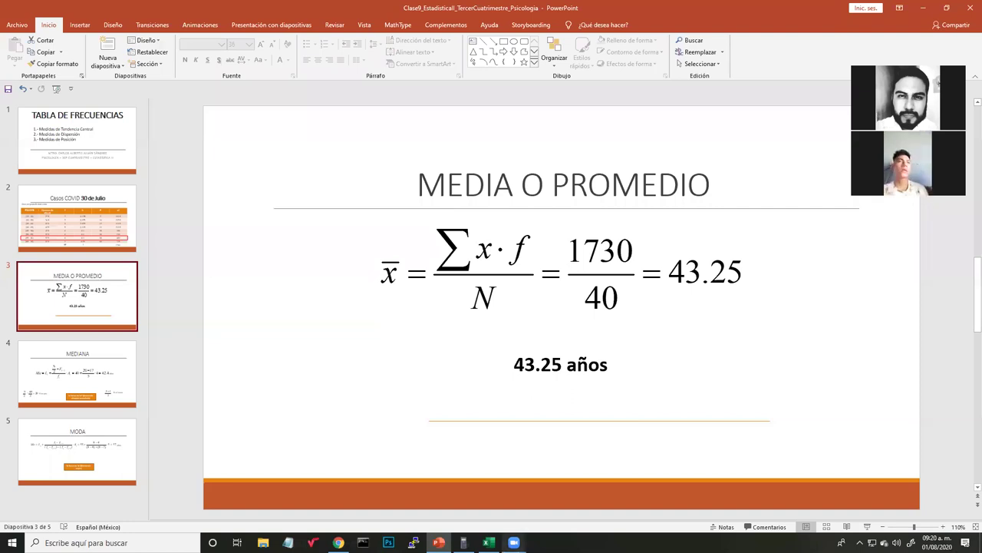
mouse_move(488, 542)
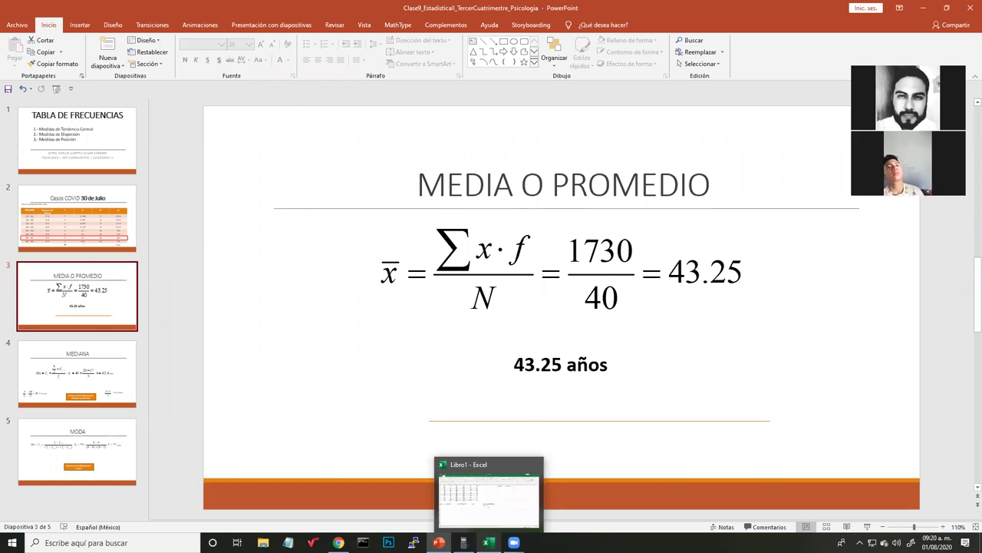
Switch to the Libro1 workbook and look over the values in A1, A2, A3 and the data block.
click(488, 495)
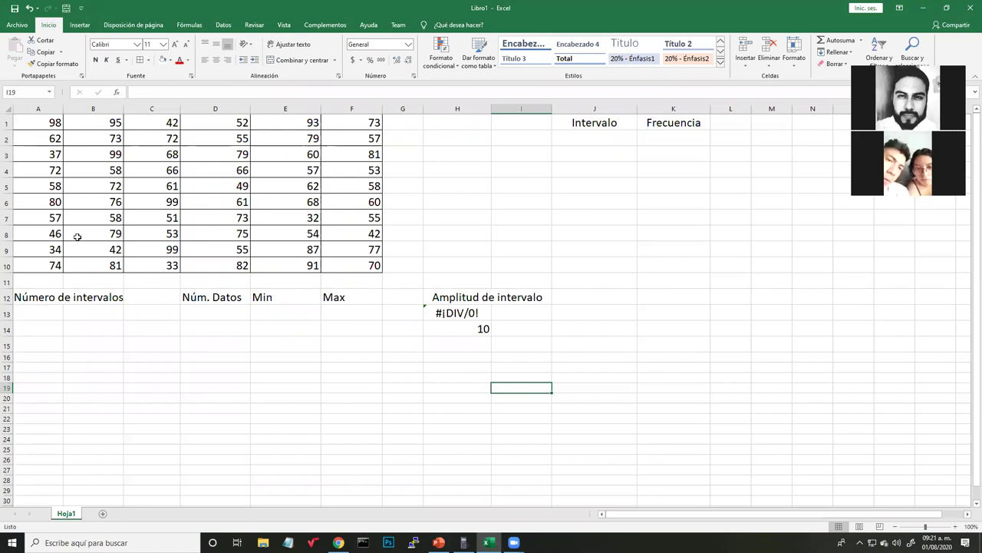
click(54, 123)
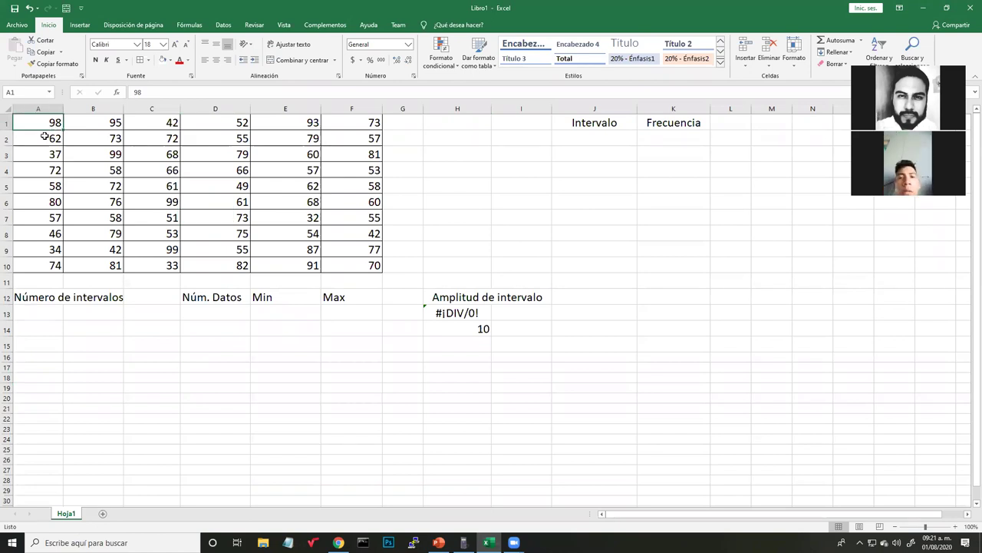
click(44, 138)
click(41, 161)
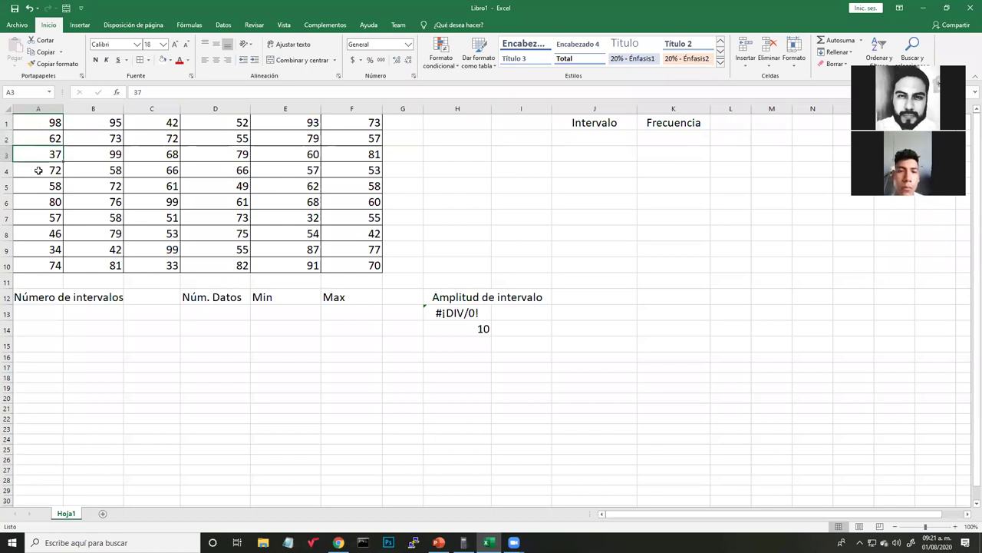
mouse_move(45, 122)
mouse_down()
mouse_move(223, 189)
mouse_move(370, 267)
mouse_up()
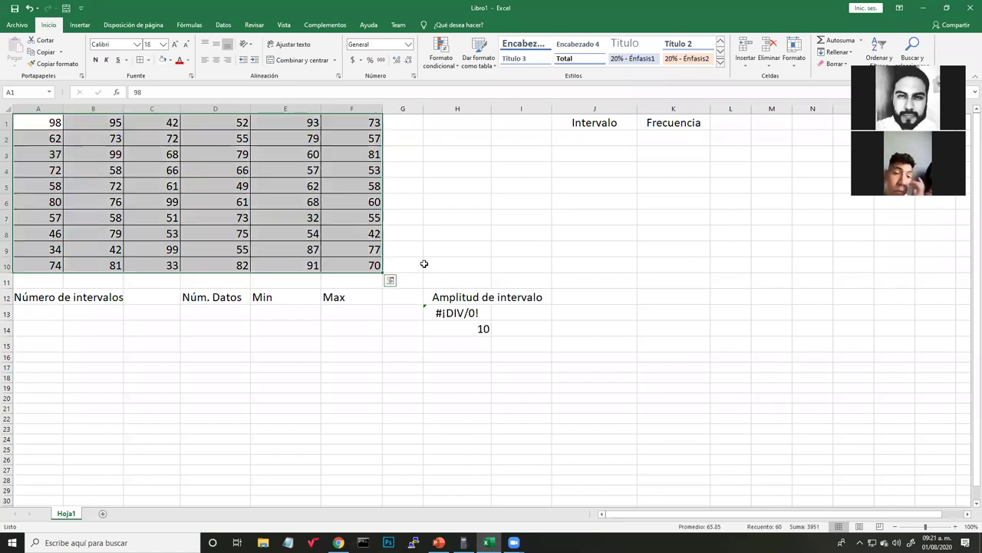
click(502, 212)
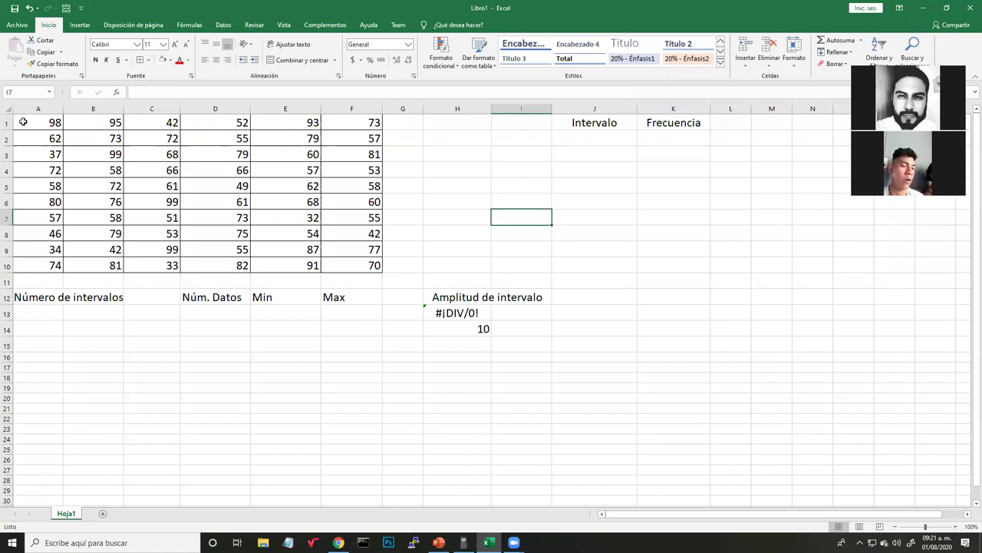
Select the whole A1:F10 table, then pick cell D13 under Núm. Datos.
drag(23, 122, 344, 265)
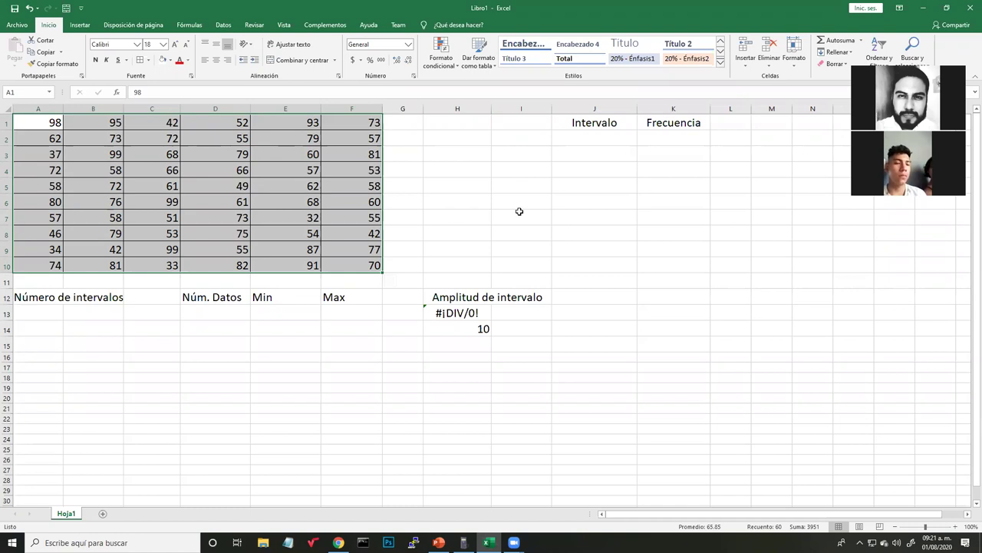
click(473, 195)
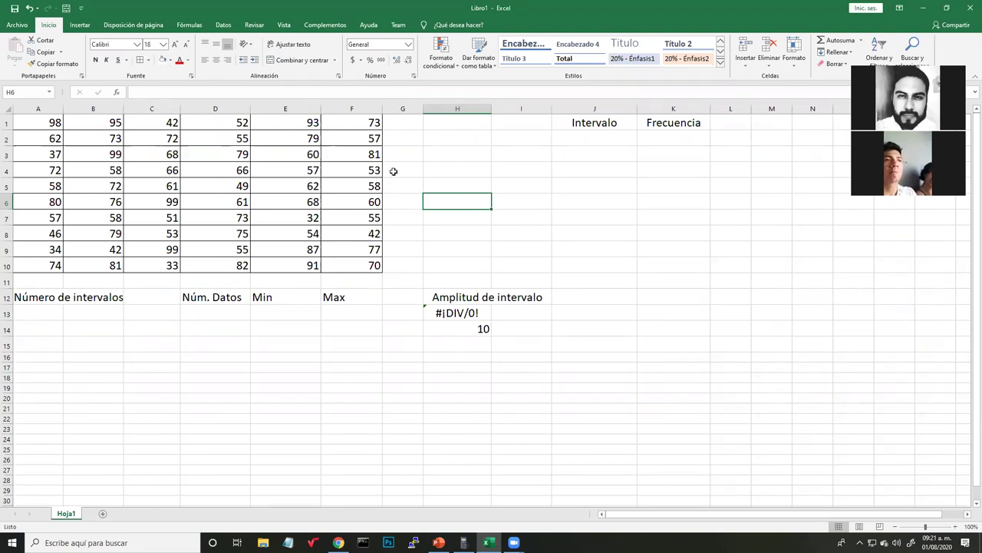
click(215, 297)
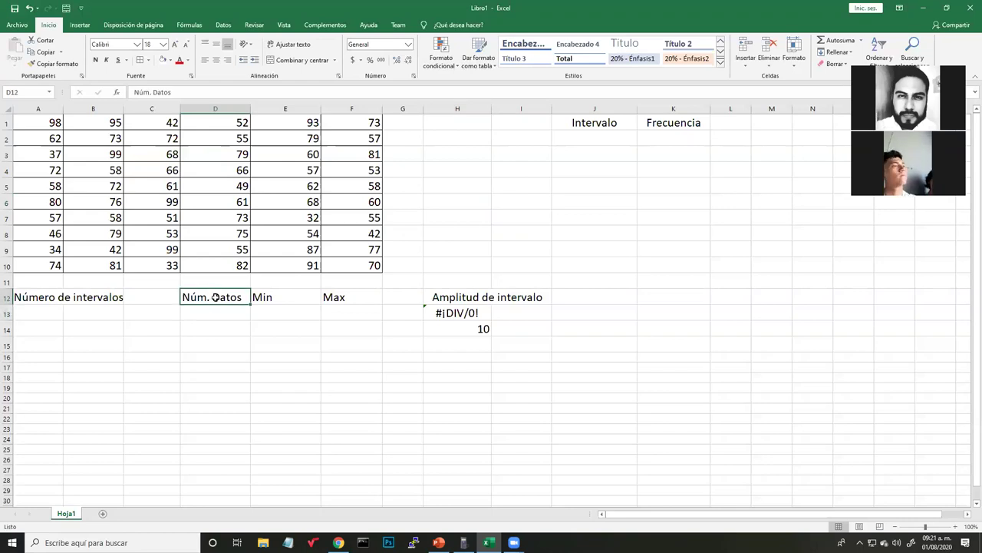
click(198, 319)
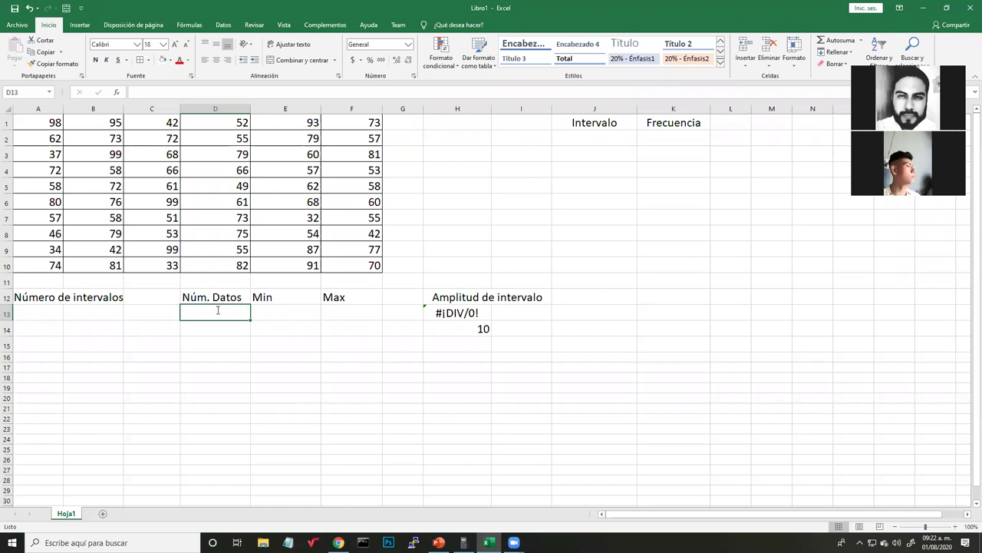
Enter =CONTAR(A1:F10) in D13 to count the 60 data values.
text(=)
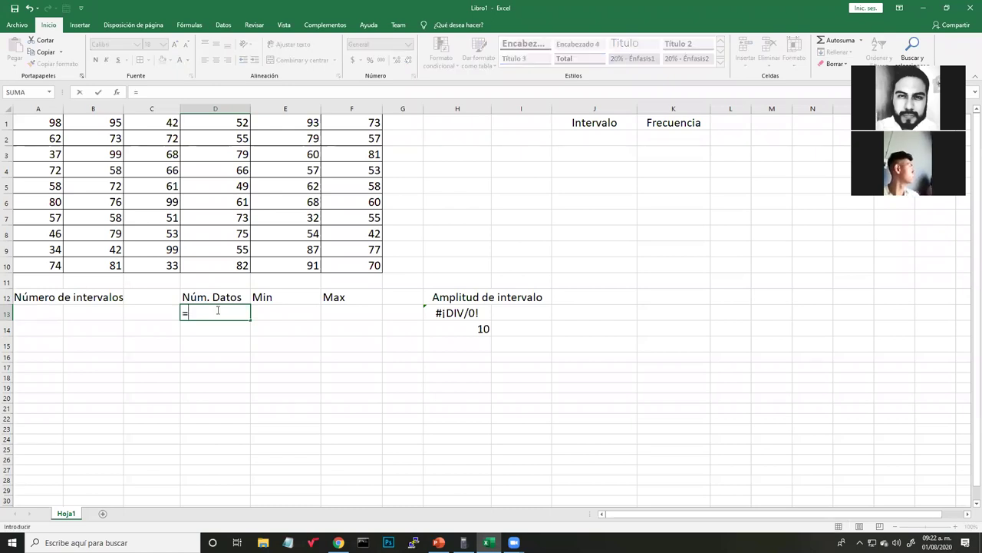
text(CO)
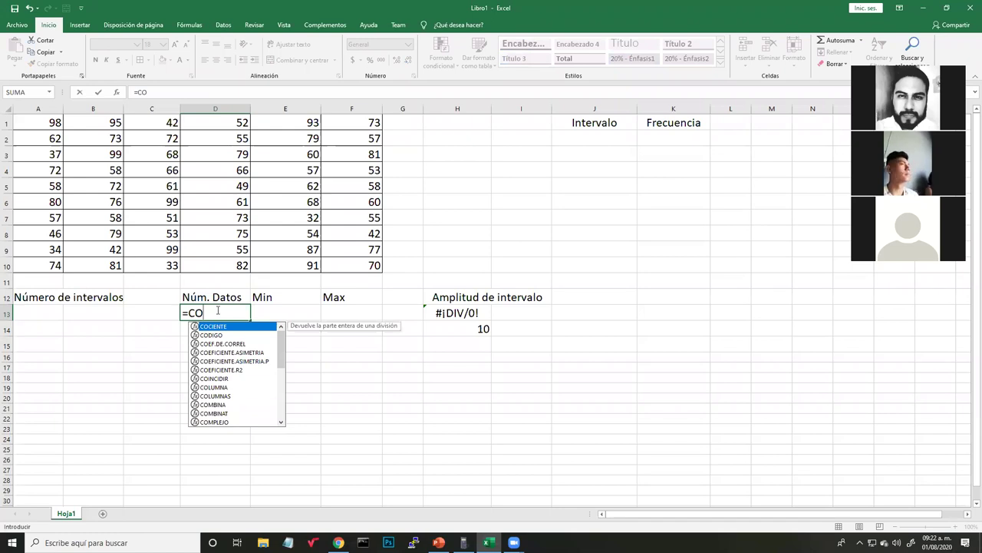
key(BackSpace)
key(BackSpace)
text(contar()
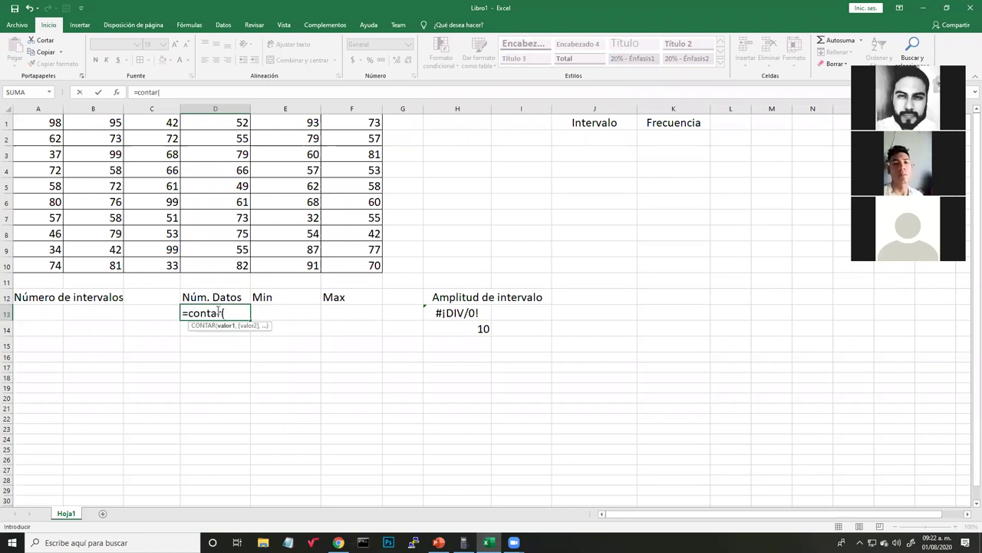
click(55, 124)
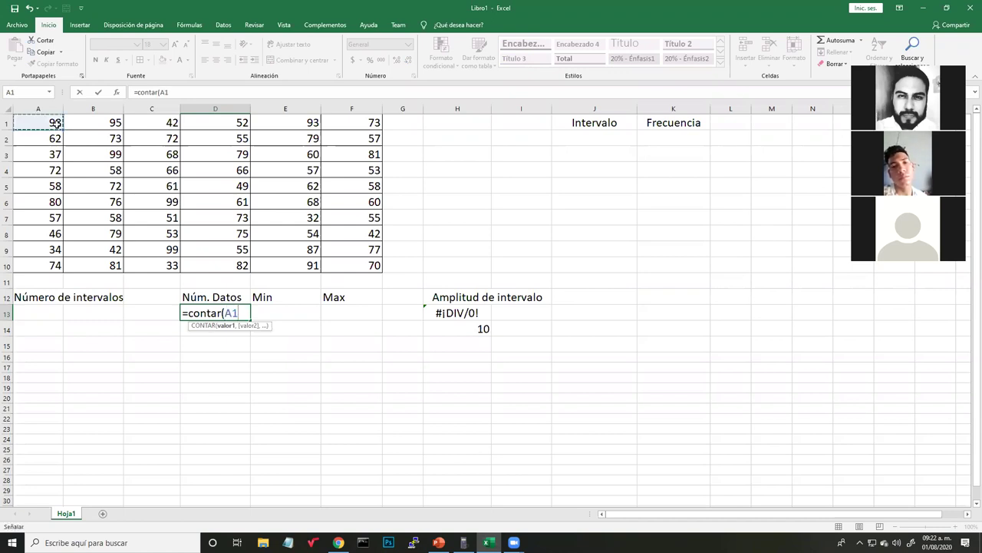
drag(55, 124, 338, 261)
text())
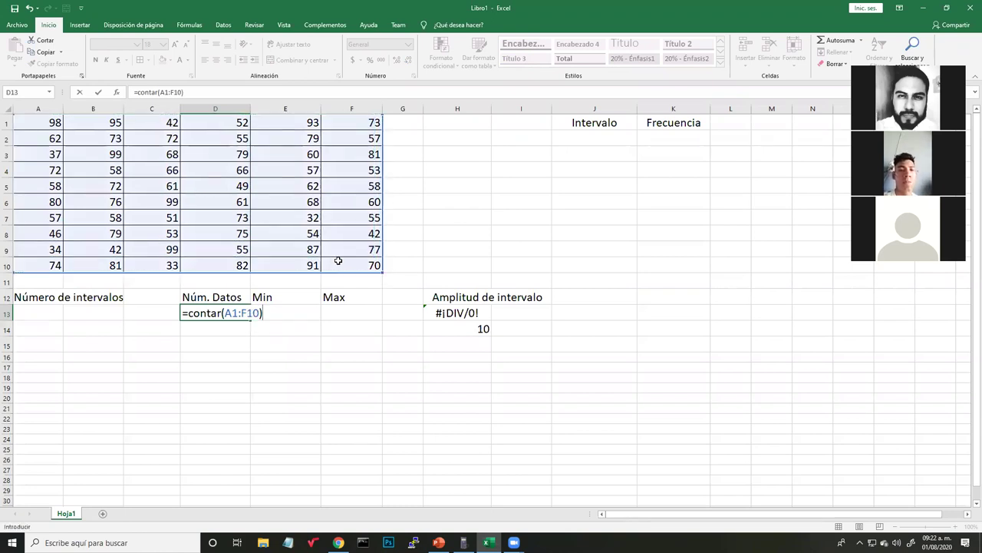
key(Return)
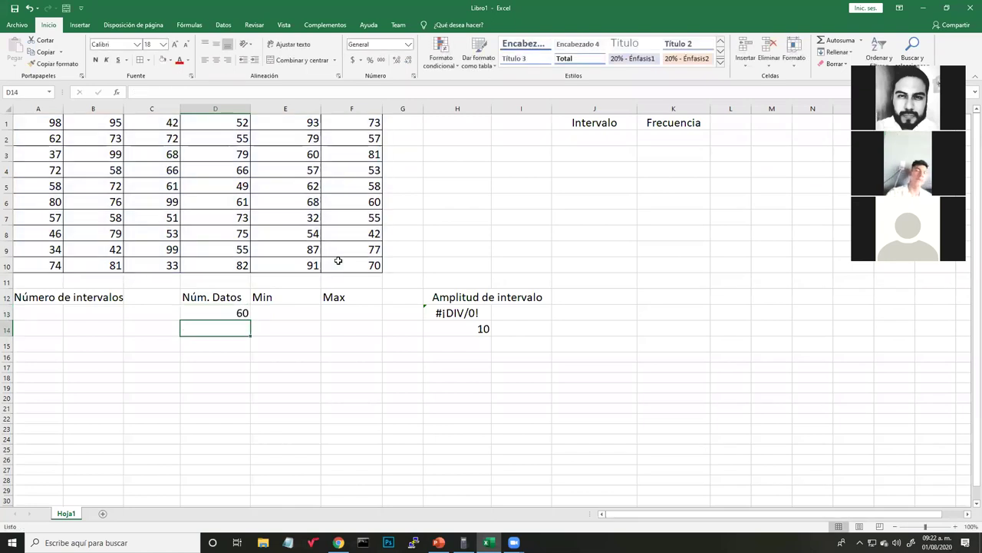
Reselect D13 and compare its count of 60 against the A1:F10 data block.
click(228, 315)
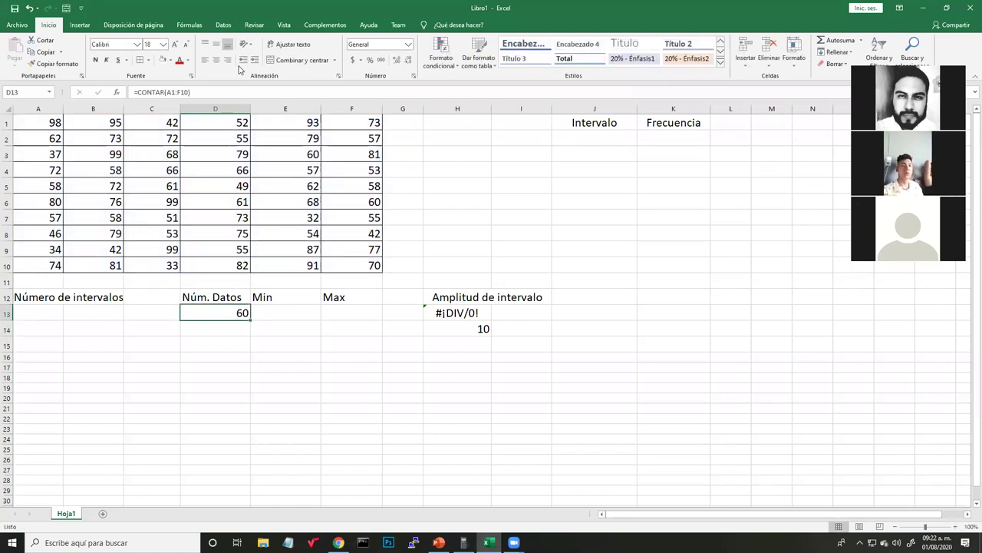
click(214, 353)
mouse_move(48, 123)
mouse_down()
mouse_move(321, 279)
mouse_move(368, 256)
mouse_up()
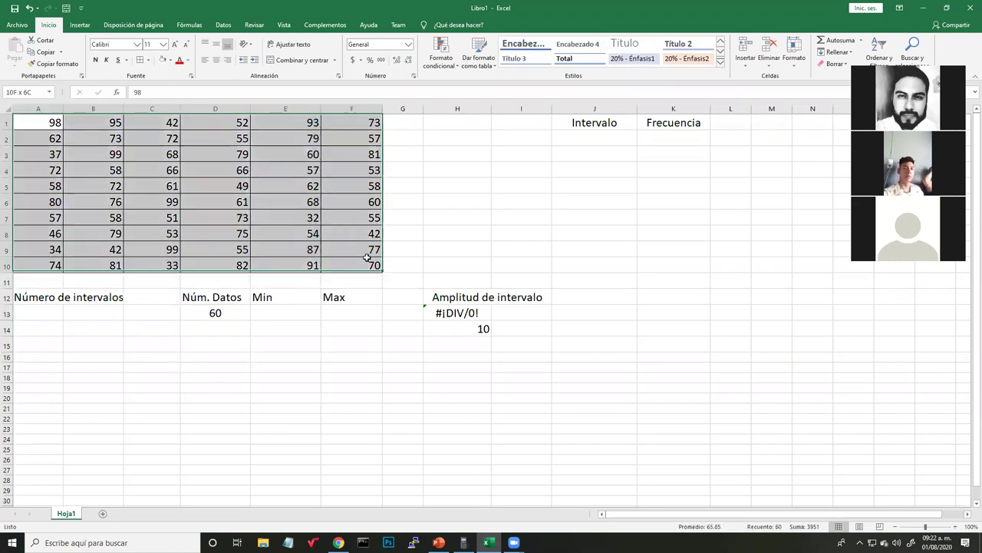
click(243, 313)
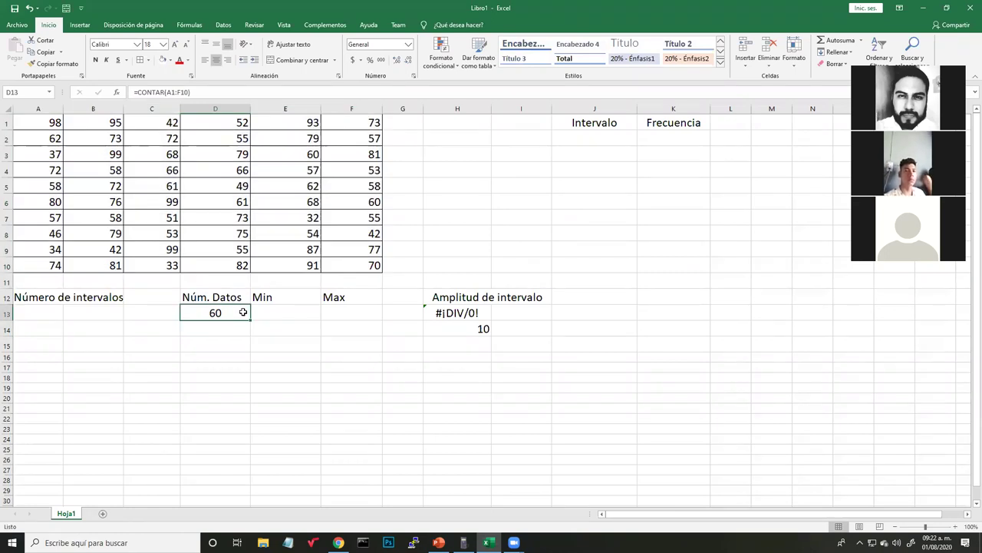
Centre the Min heading in E12 and the Max heading in F12.
click(275, 301)
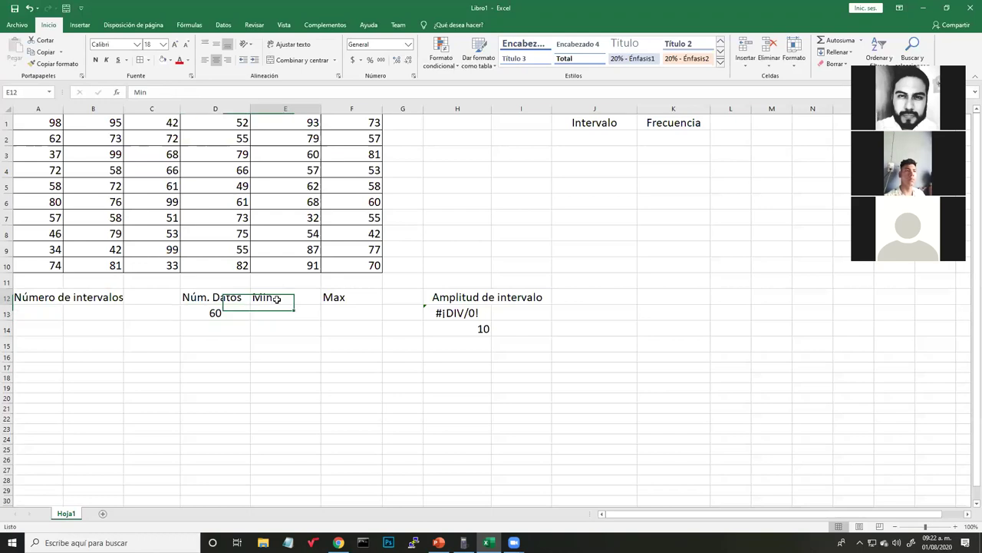
click(216, 60)
key(Tab)
click(216, 60)
Enter =MIN(A1:F10) in E13 and centre the resulting 32.
click(288, 315)
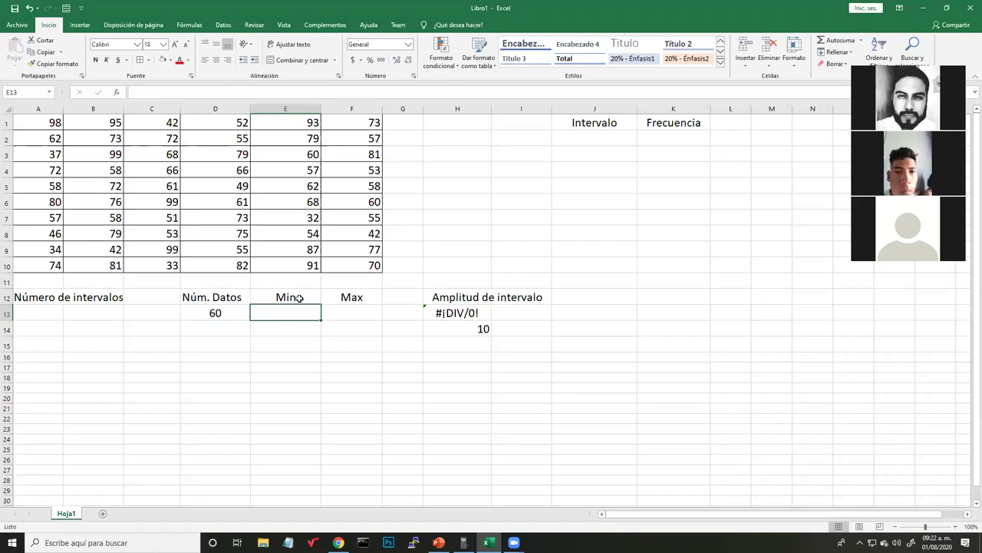
text(=)
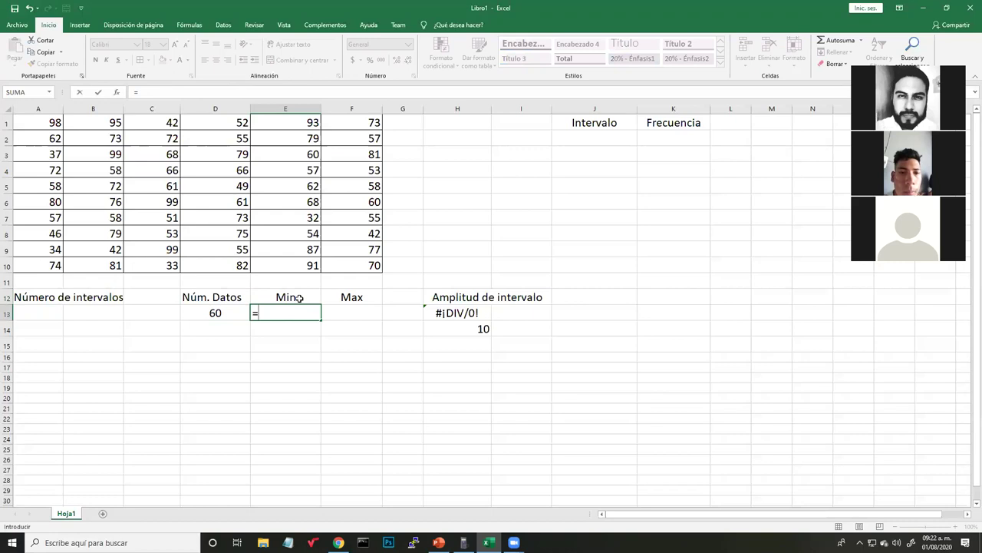
text(MIN)
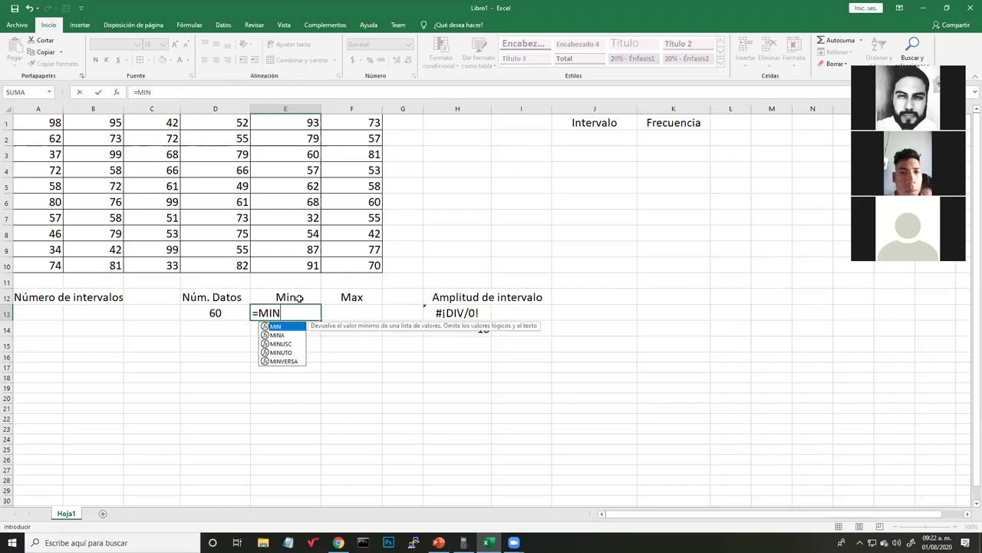
text(()
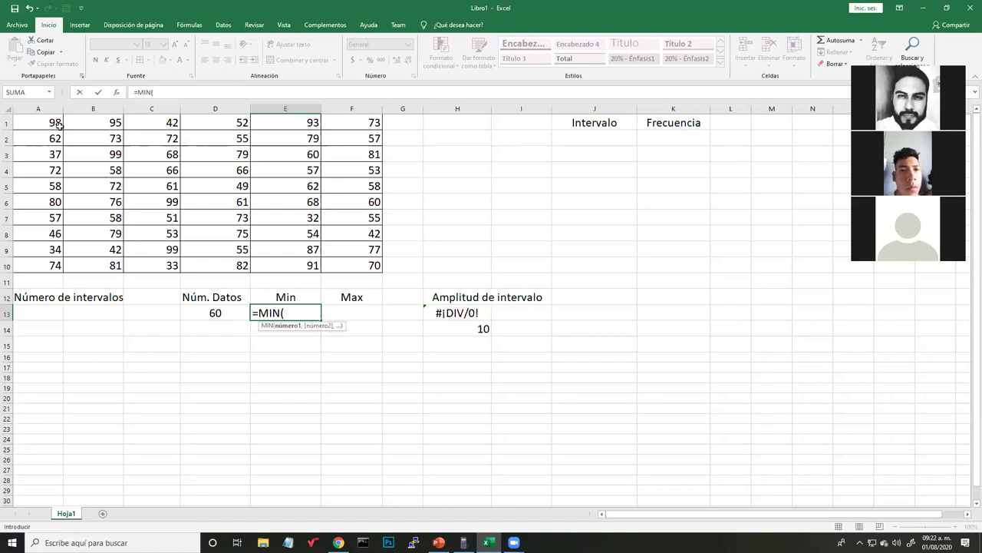
drag(51, 122, 358, 264)
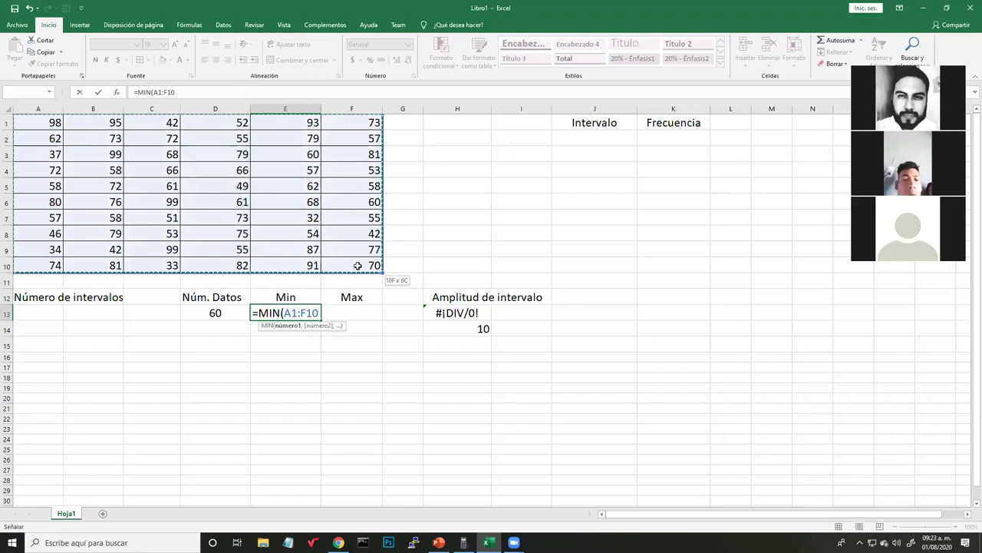
drag(358, 265, 357, 265)
text())
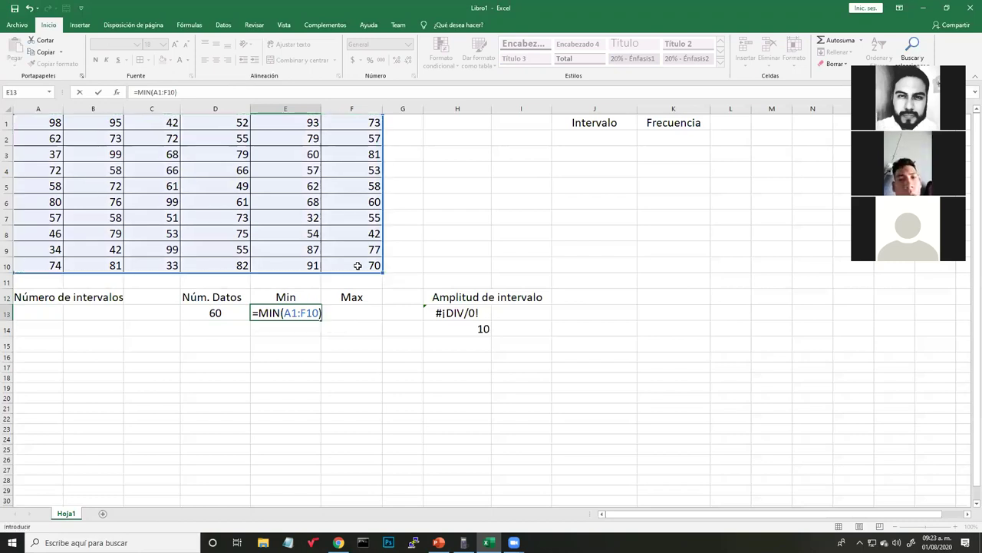
key(Return)
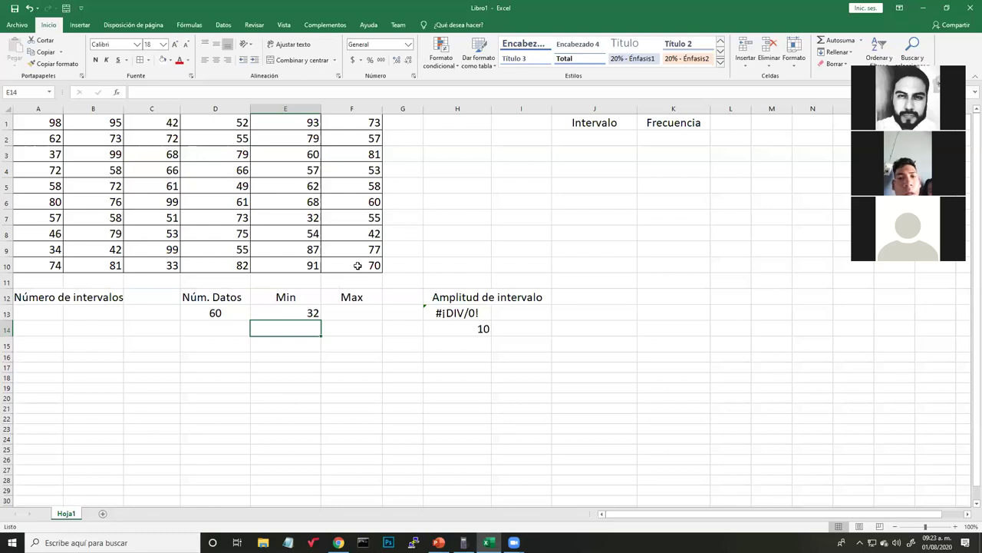
click(293, 314)
click(218, 61)
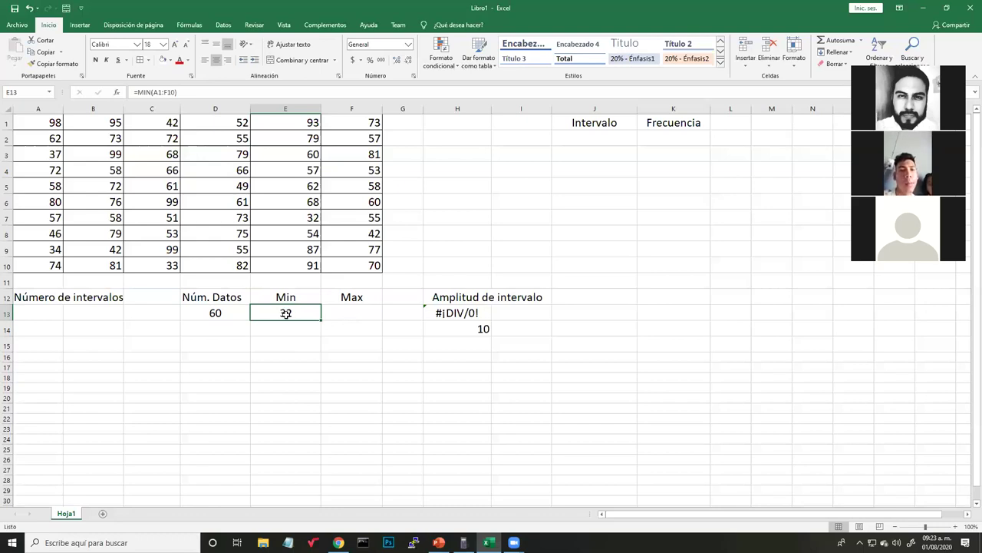
Enter =MAX(A1:F10) in F13 and centre the resulting 99 with Alt+O, A, C.
click(353, 316)
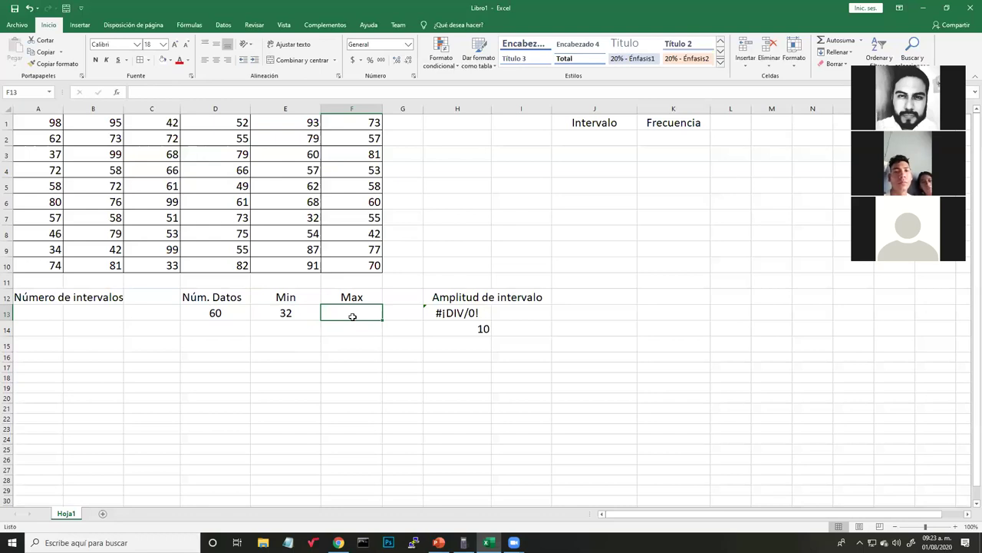
text(=MAX()
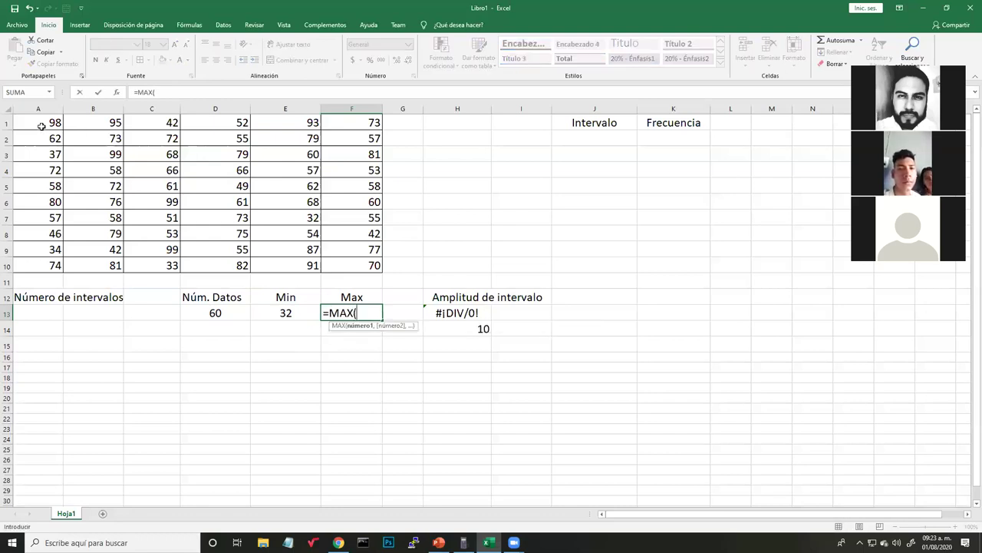
mouse_move(43, 123)
mouse_down()
mouse_move(307, 266)
mouse_move(333, 258)
mouse_up()
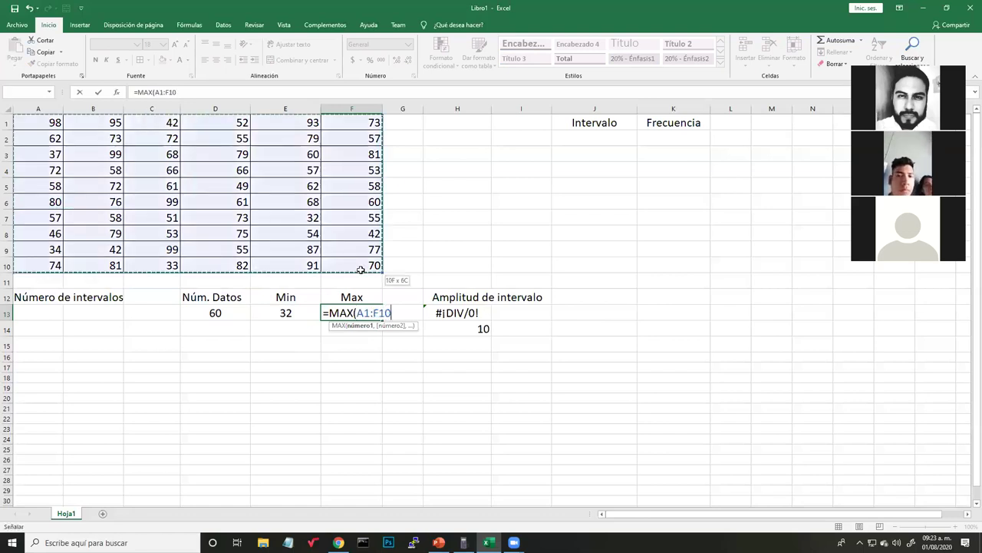
text())
key(Return)
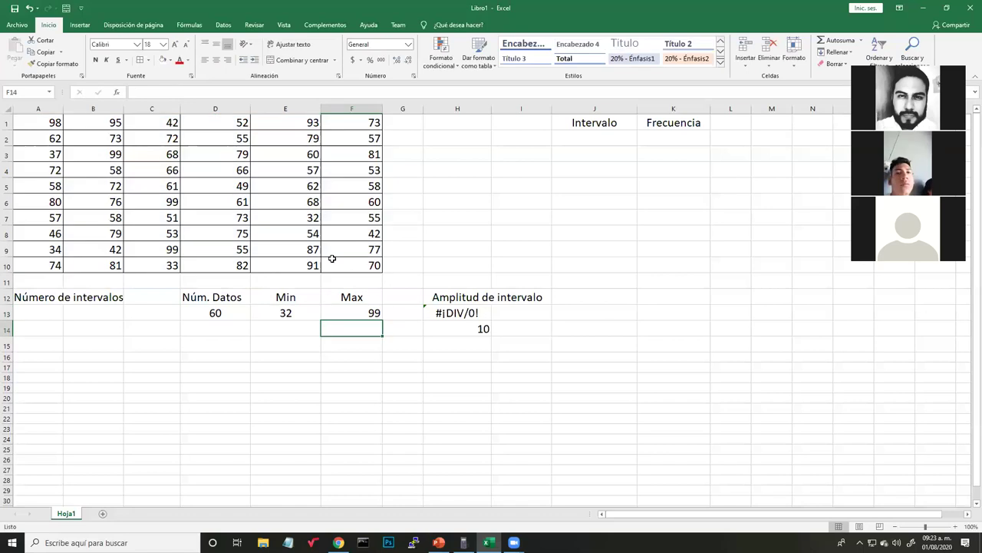
click(364, 312)
key(alt+o)
key(a)
key(c)
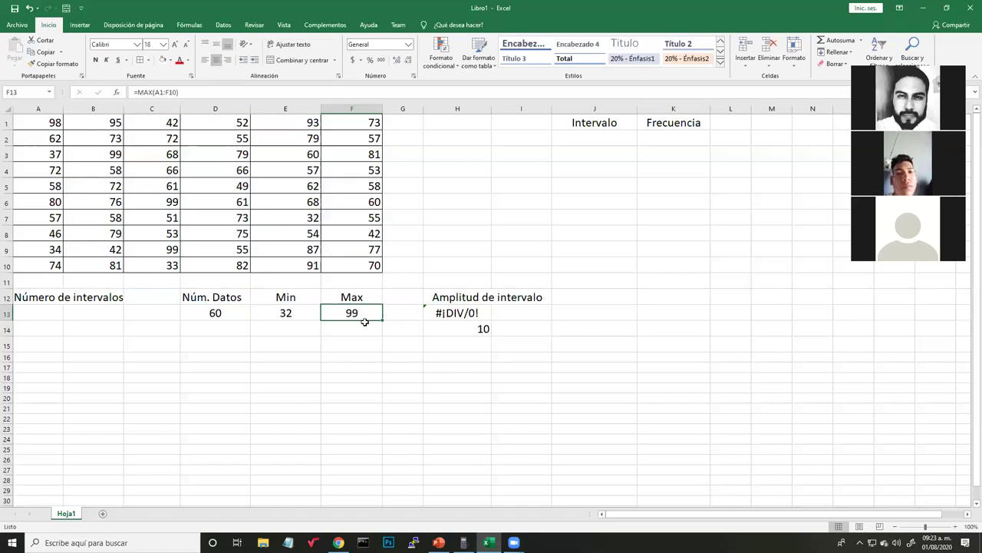
Check the count, minimum and maximum formulas, then select A13 for the interval count.
click(227, 316)
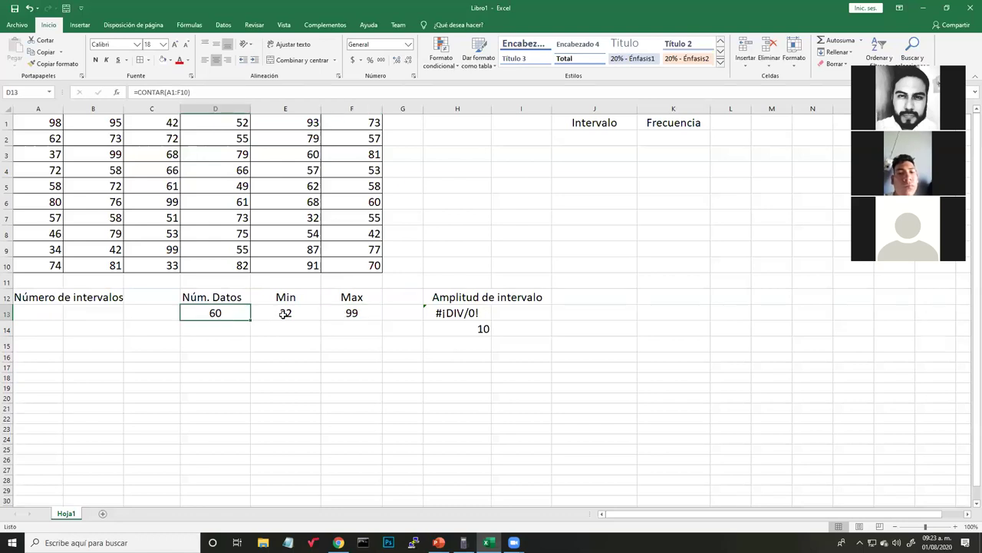
click(285, 313)
click(350, 315)
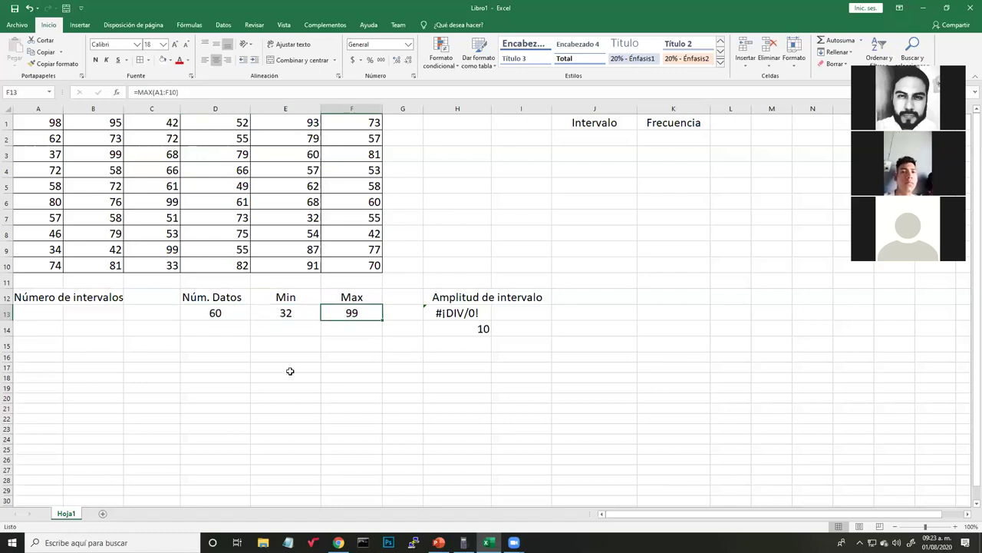
click(47, 303)
click(48, 307)
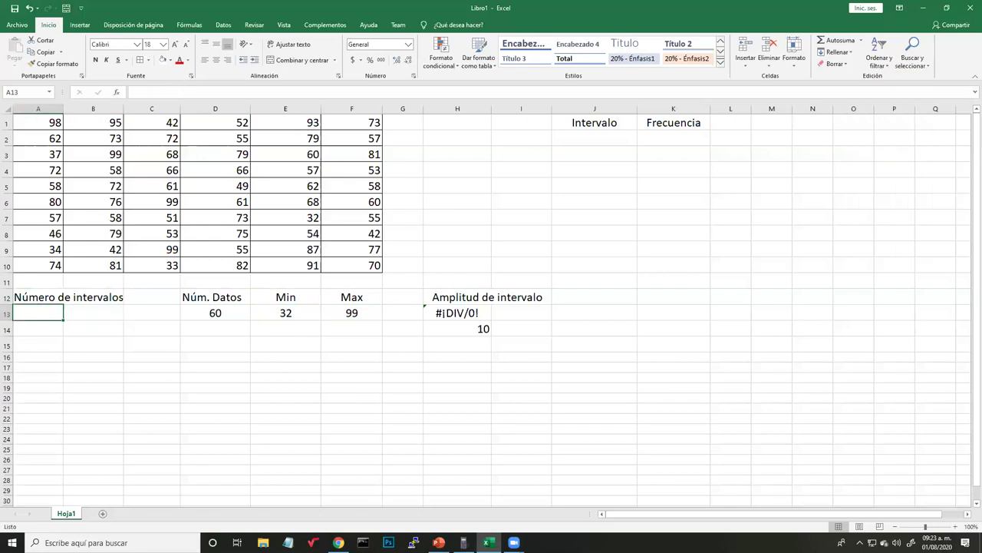
In A13, start Sturges' formula =1+3.322*LOG, correcting typing mistakes.
key(alt+Tab)
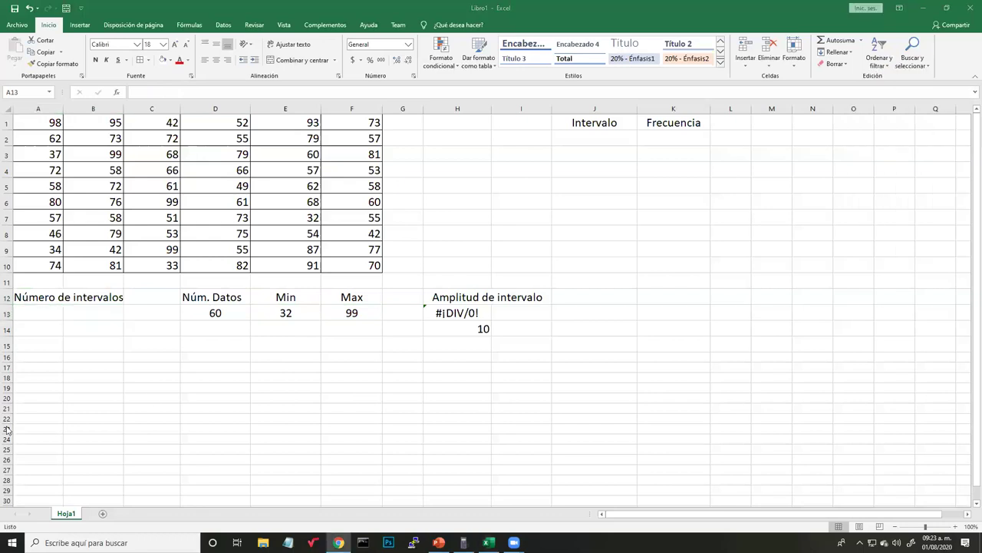
click(55, 312)
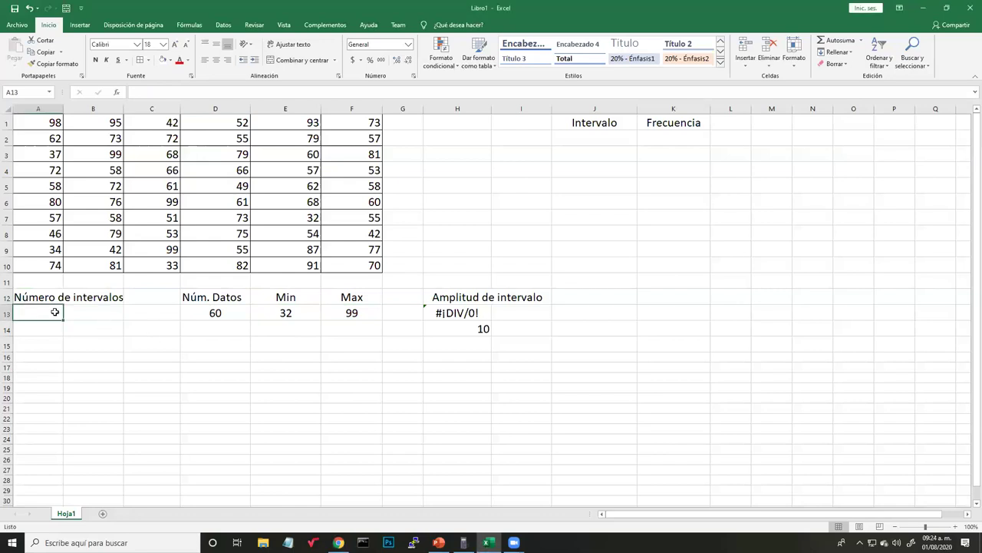
text(=1)
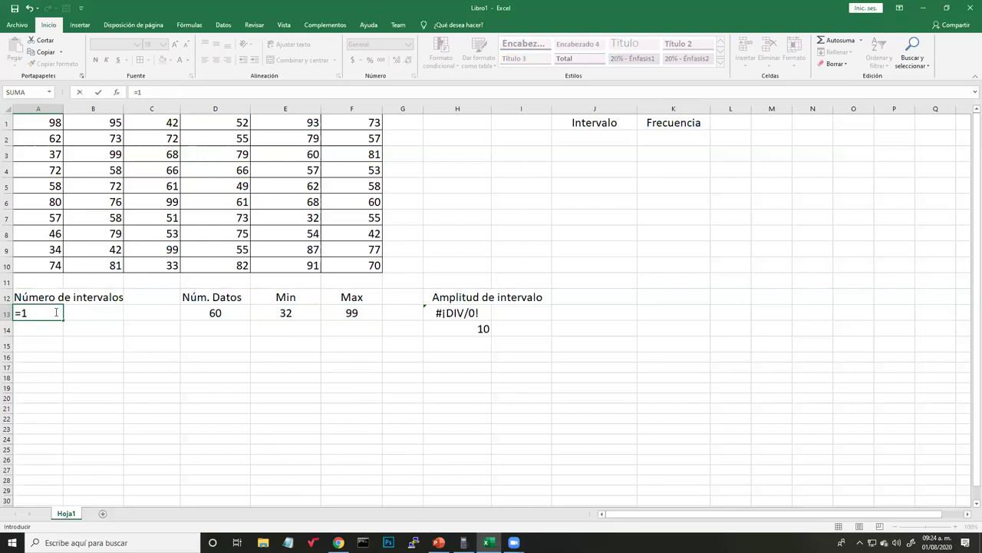
text(+)
text(3-3)
key(BackSpace)
key(BackSpace)
text(.322*lg)
key(BackSpace)
text(og)
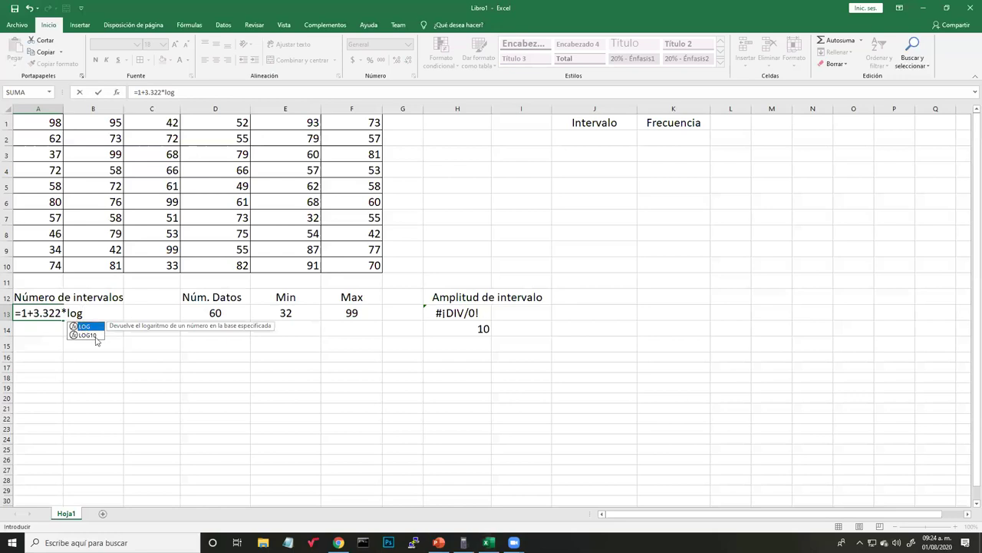
Complete =1+3.322*LOG(D13) in A13, giving 6.9070185 intervals.
key(Down)
click(91, 327)
key(BackSpace)
key(BackSpace)
key(BackSpace)
text(LOG)
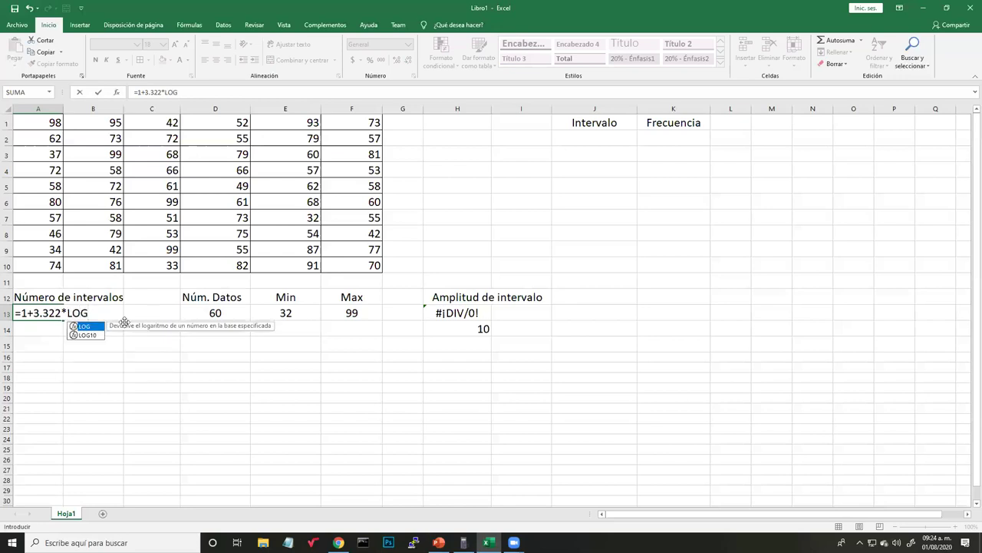
text(()
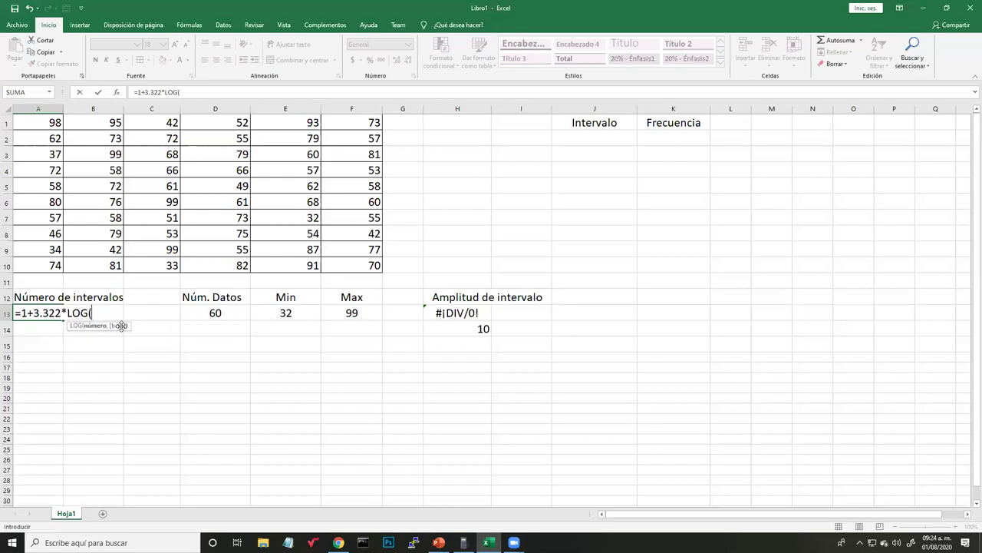
click(205, 315)
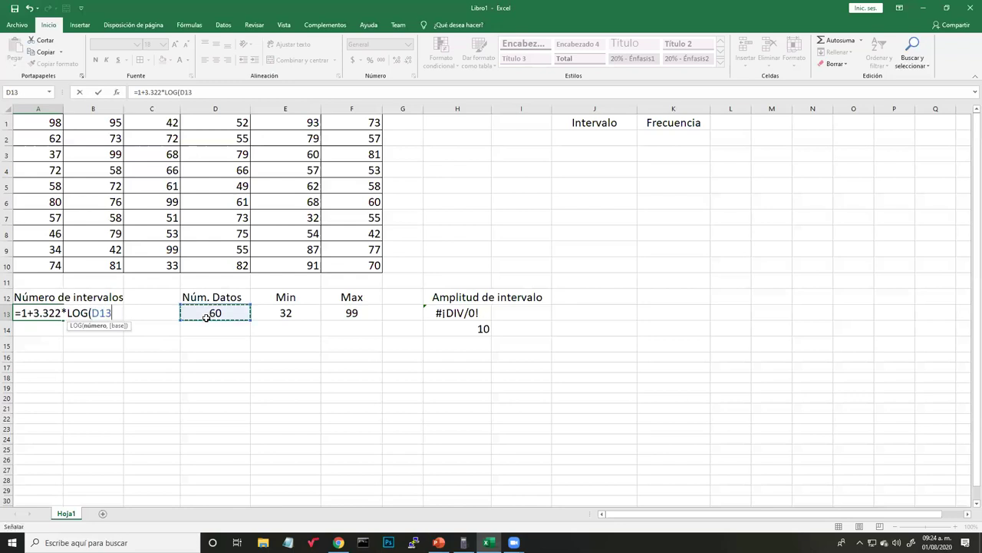
key(Return)
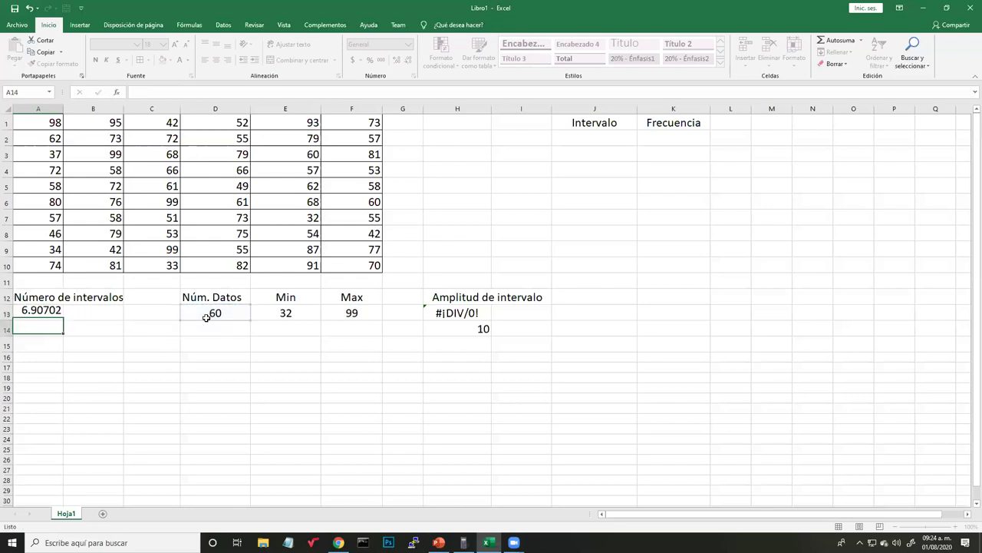
Widen column A to show the full result and review the A13 formula.
drag(65, 108, 77, 108)
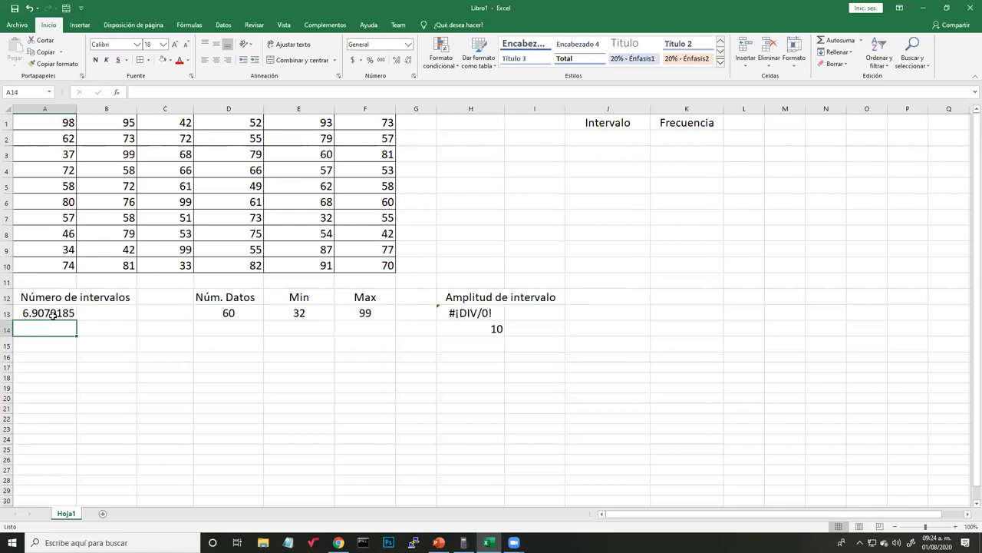
click(52, 315)
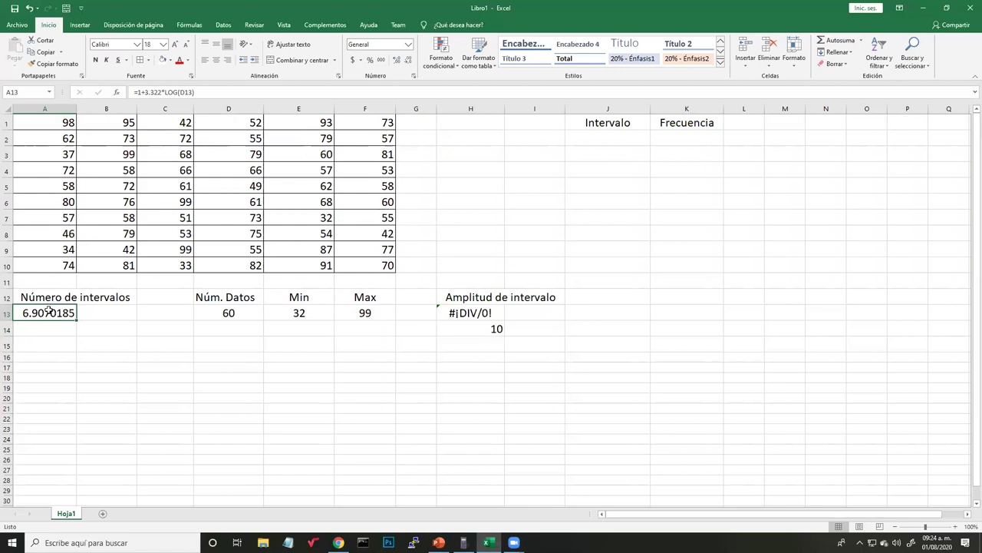
click(106, 317)
Enter 7 as the rounded interval count in B13, centred.
text(7)
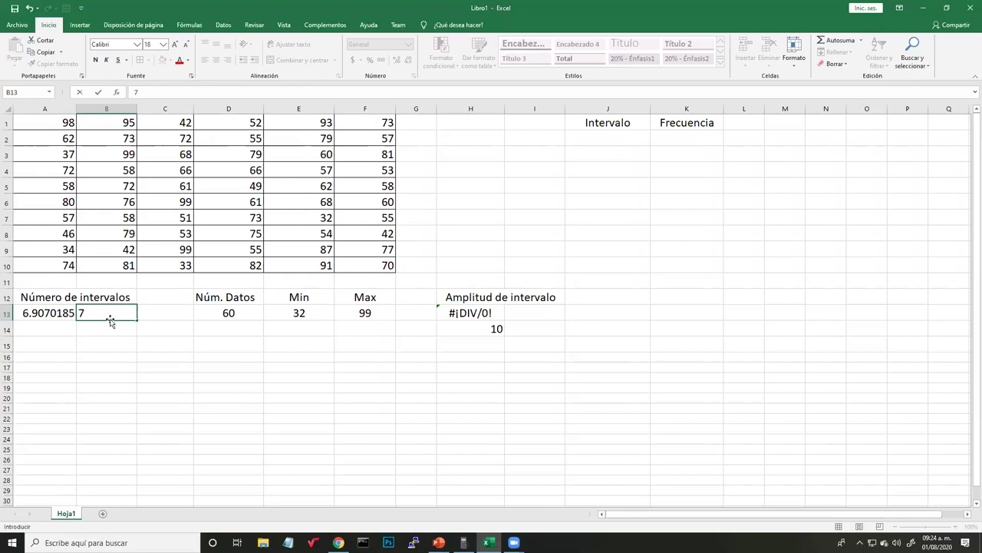
key(ctrl+Return)
click(217, 60)
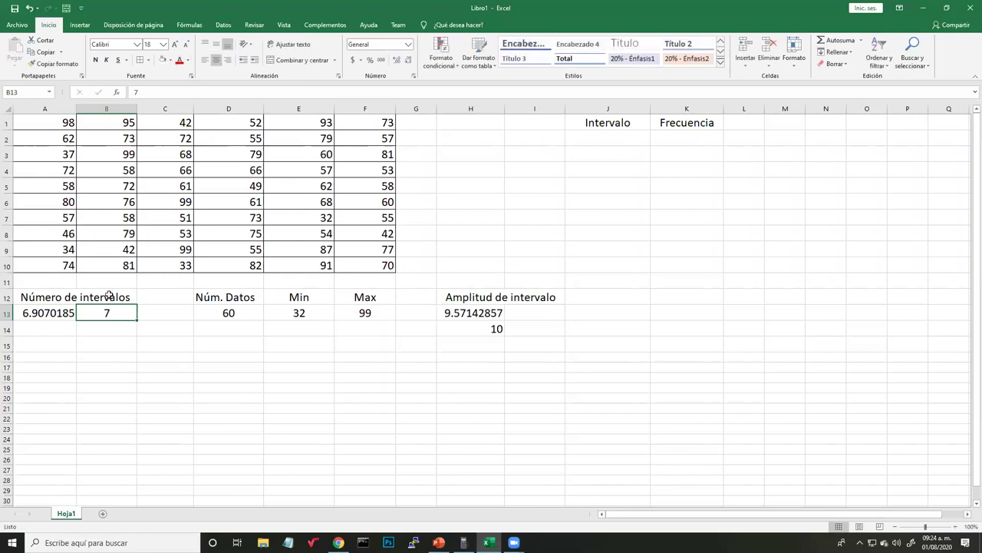
Widen column H and inspect the width formula =(F13-E13)/B13 giving 9.571428571.
drag(516, 109, 518, 109)
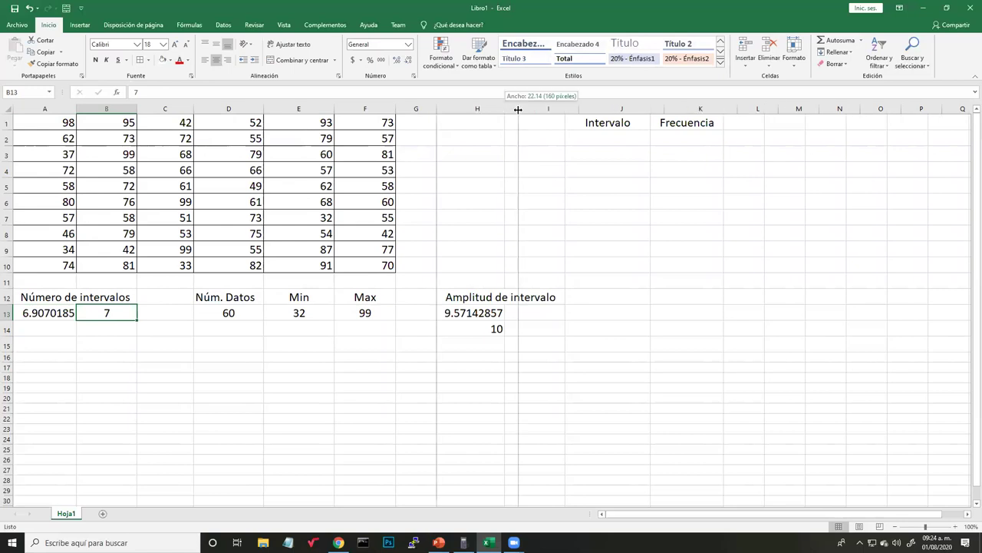
click(473, 311)
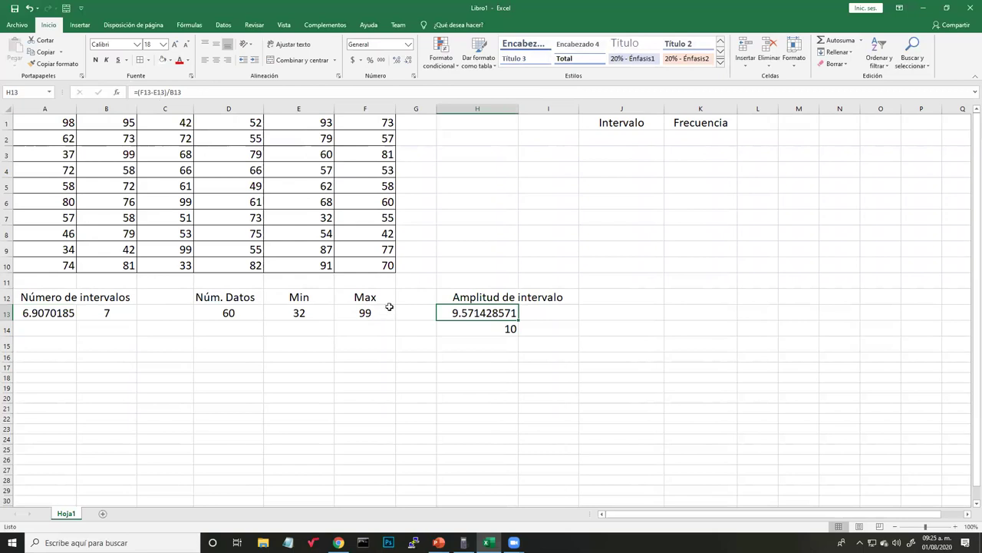
click(365, 315)
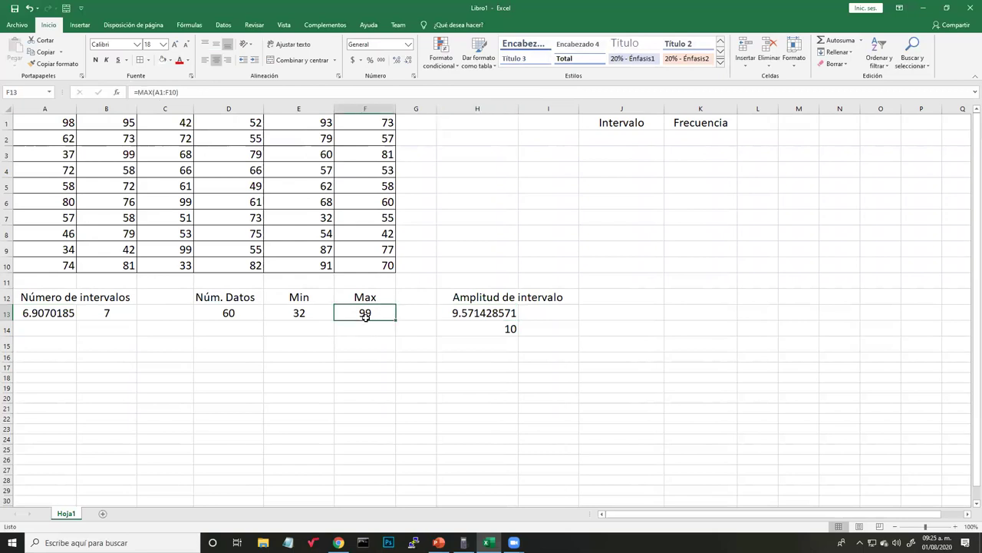
click(305, 314)
click(485, 315)
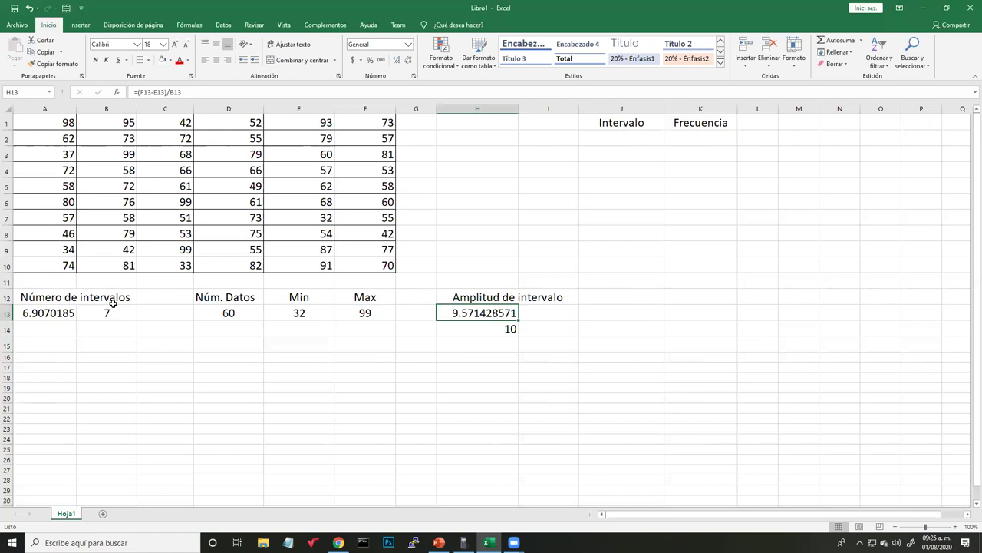
Glance at the slides and meeting windows, then return and select the rounded width 10 in H14.
click(438, 542)
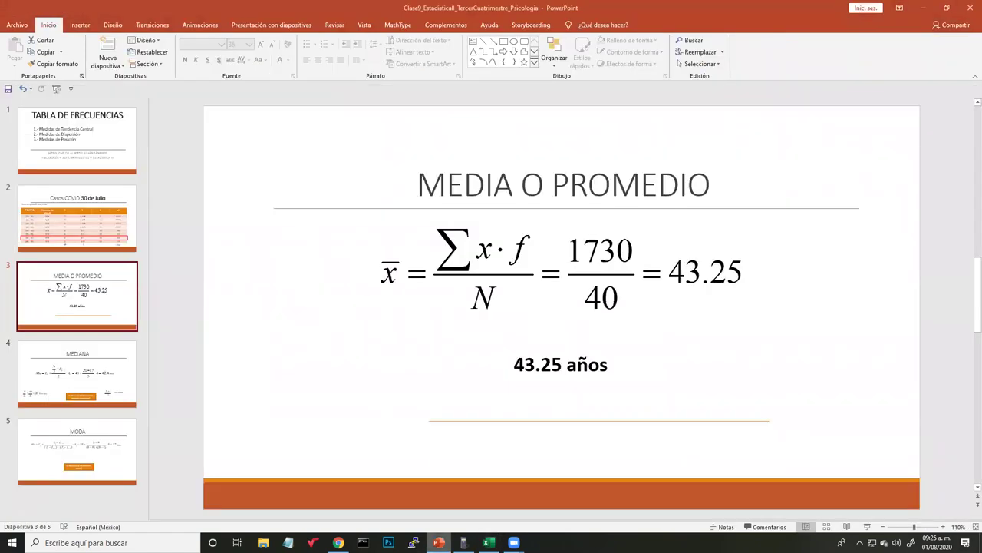
click(486, 543)
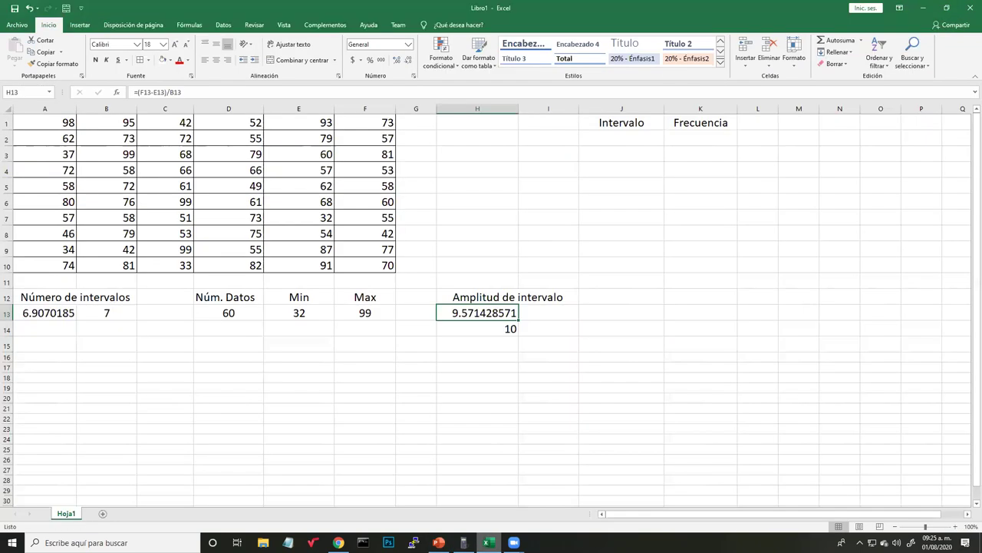
click(513, 543)
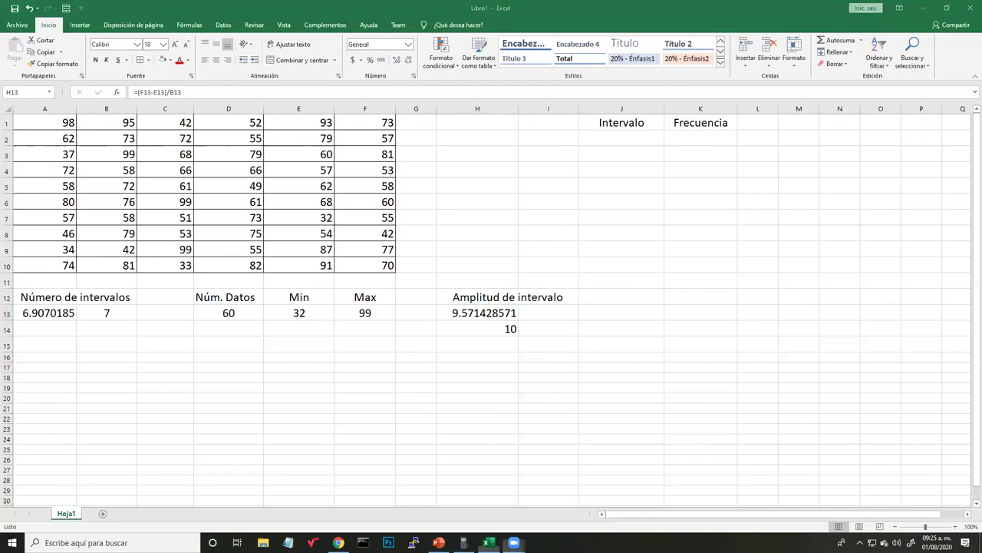
click(500, 314)
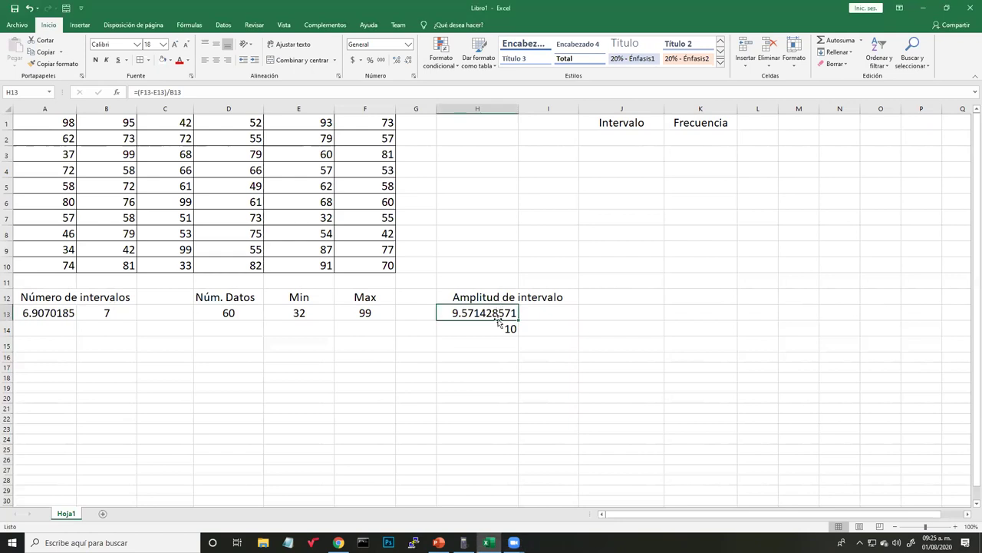
click(494, 328)
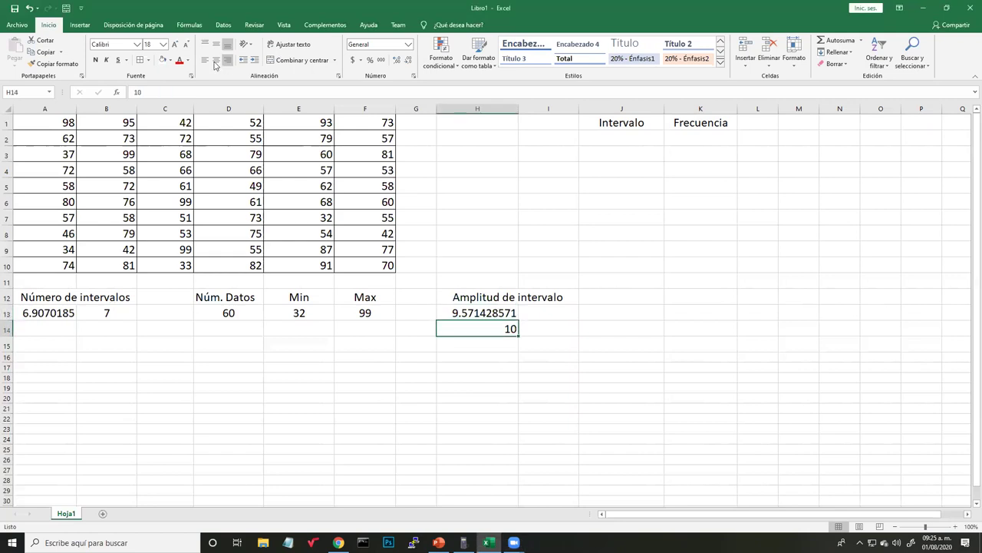
Centre the 10 in H14 and merge-centre the Amplitud de intervalo heading across H12:I12.
click(215, 60)
click(559, 331)
click(500, 311)
click(458, 295)
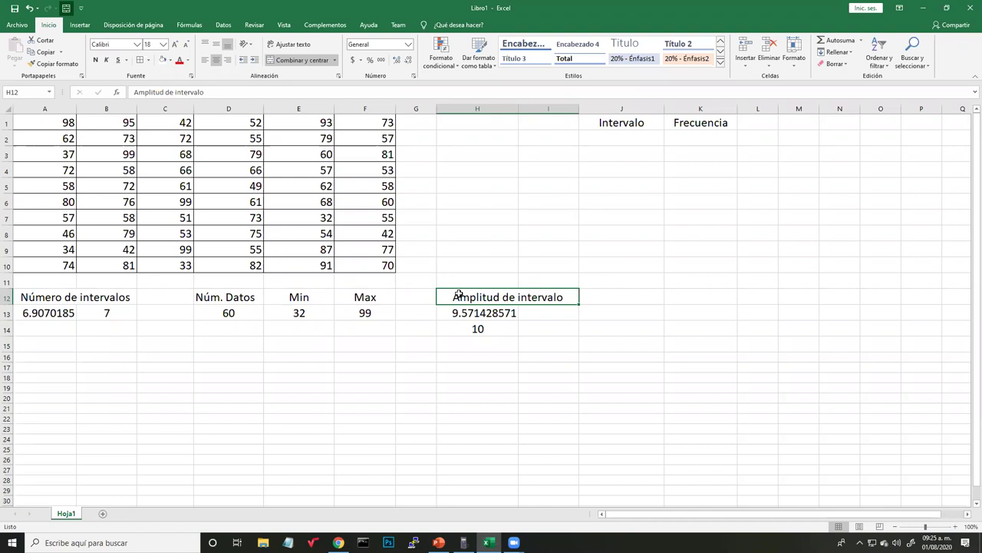
Enter the first interval limits 39 and 49 in J2 and J3.
click(614, 141)
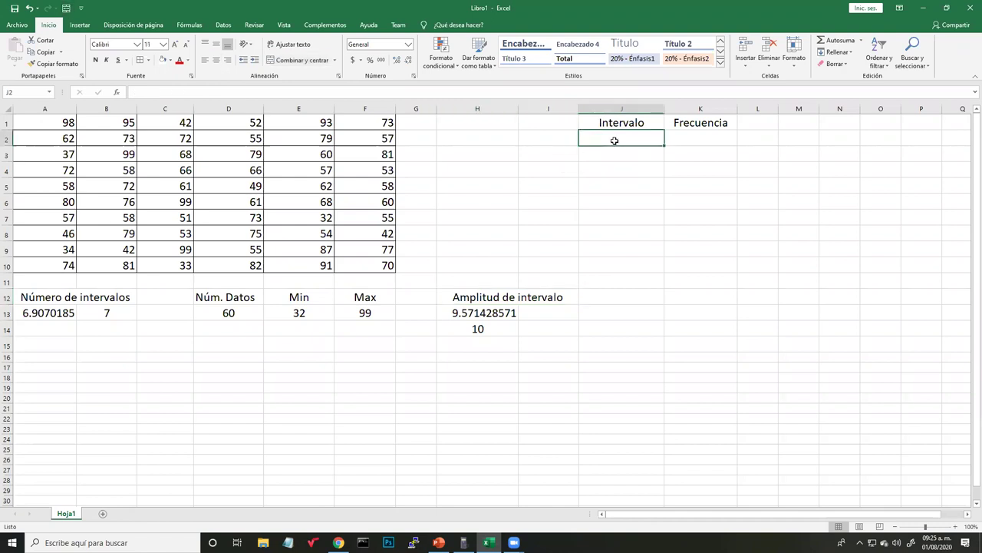
text(39)
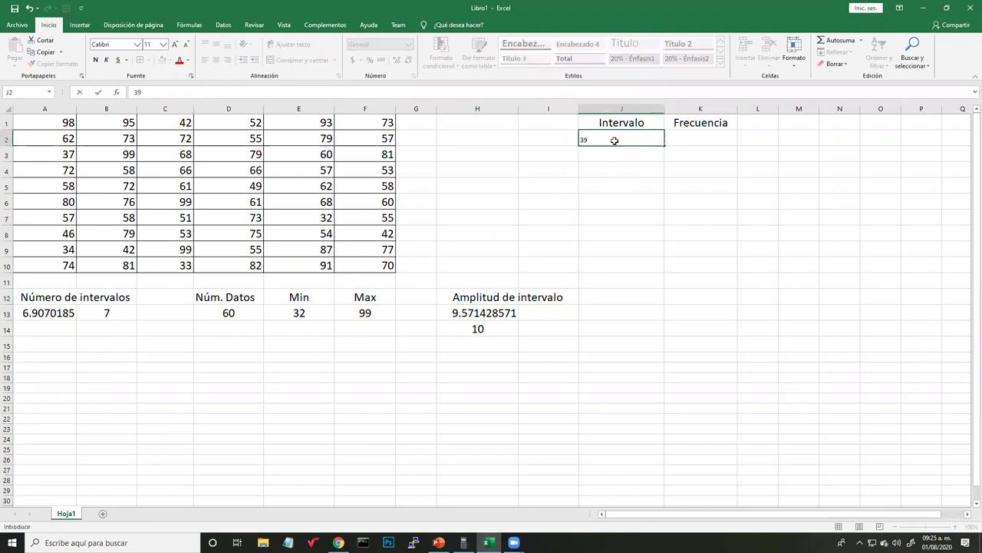
key(Return)
text(49)
key(Return)
drag(615, 141, 614, 155)
drag(612, 237, 612, 247)
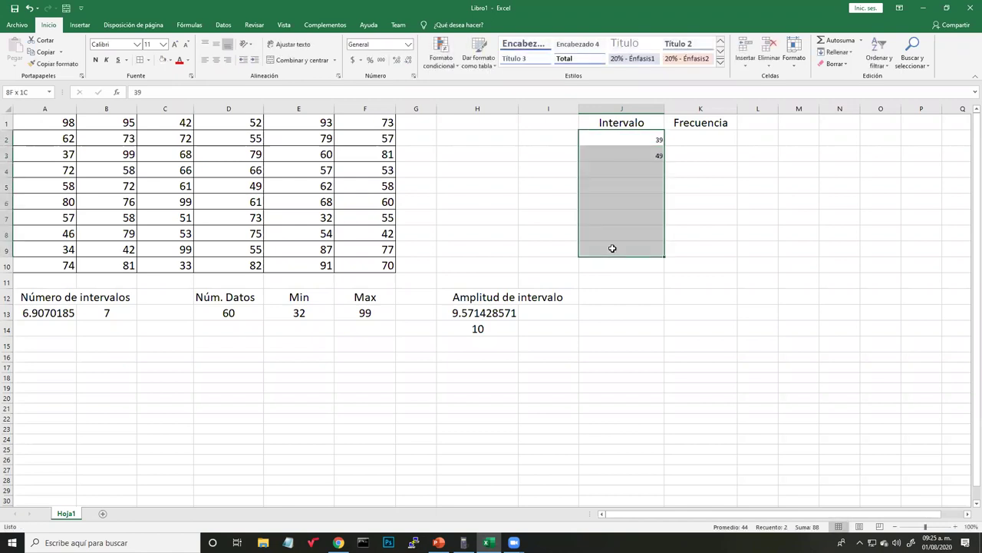
click(619, 133)
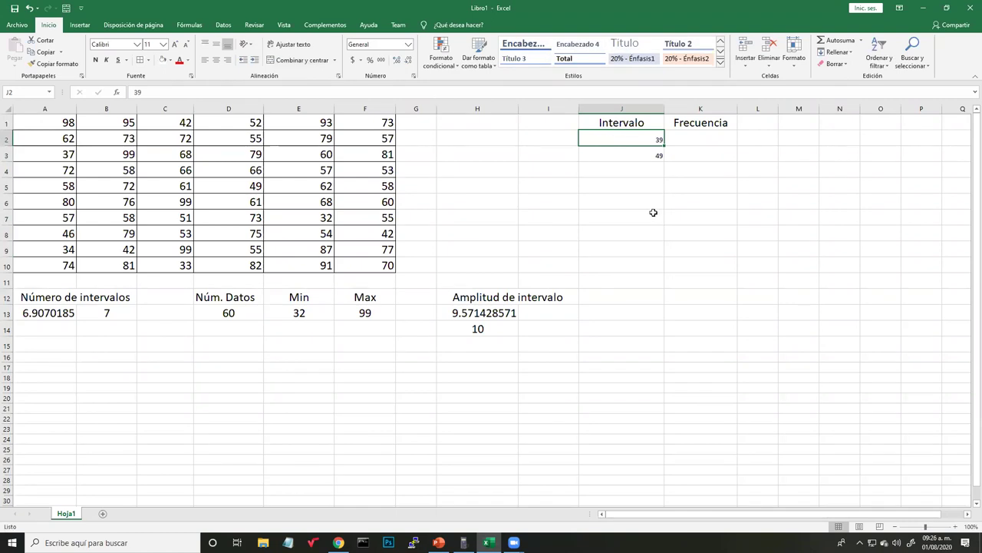
Set the Intervalo column's font size to 18.
drag(634, 149, 631, 137)
click(632, 137)
click(174, 45)
click(175, 45)
click(175, 45)
click(175, 45)
drag(636, 137, 627, 261)
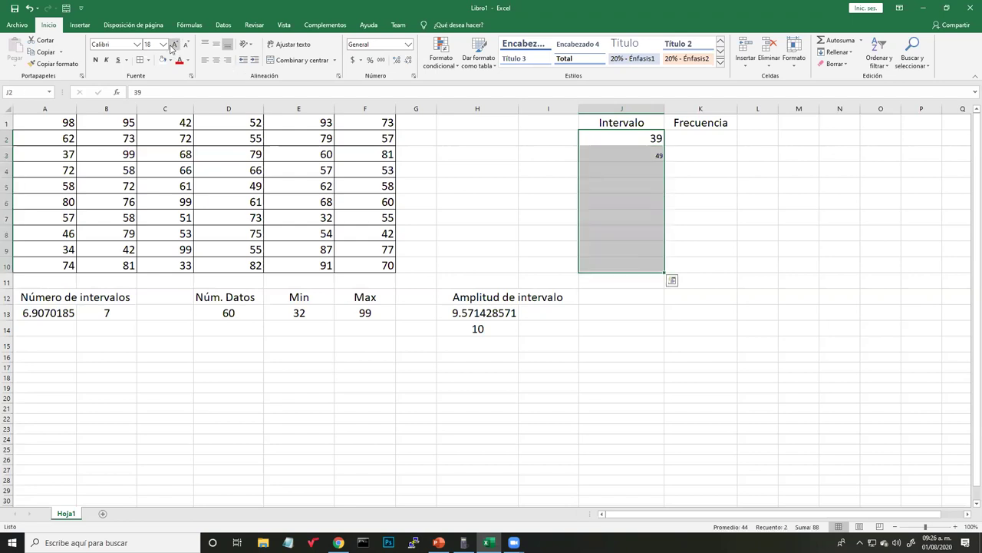
click(174, 45)
click(186, 44)
Enter the next interval limits 59 and 69 in J4 and J5.
click(648, 167)
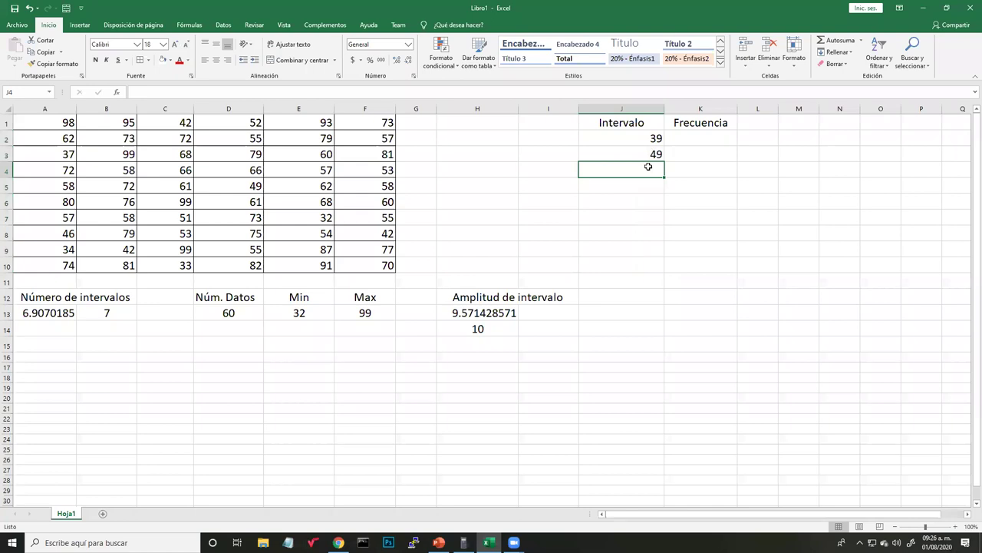
text(59)
key(Return)
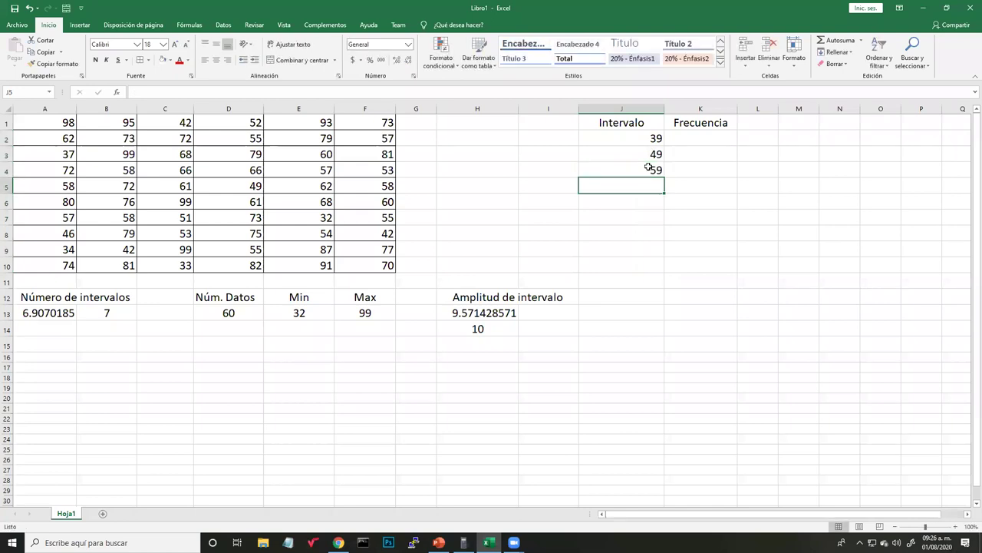
text(69)
key(Return)
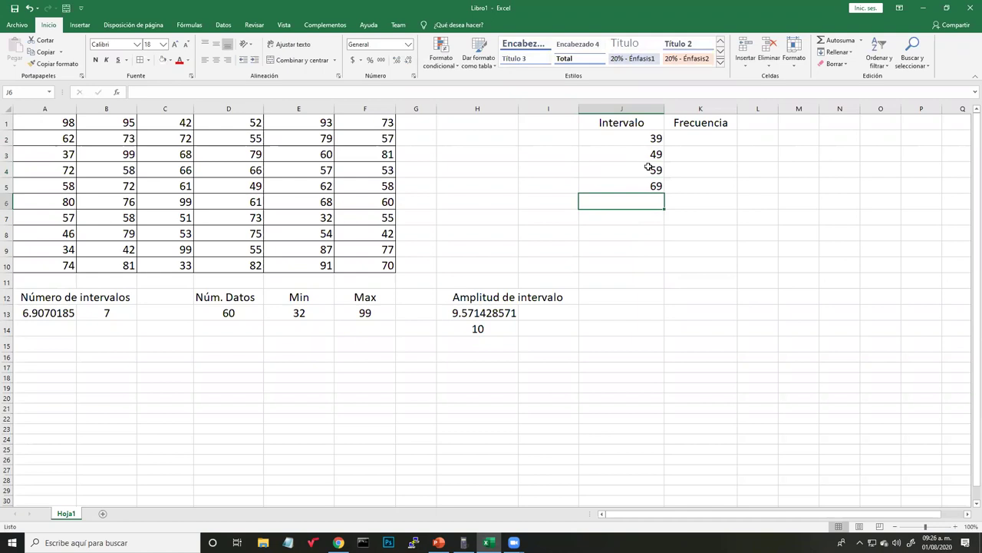
Select limits 39 through 69 and extend the series to 79, 89 and 99.
key(Up)
click(651, 206)
click(651, 221)
click(653, 202)
drag(653, 138, 656, 243)
click(649, 143)
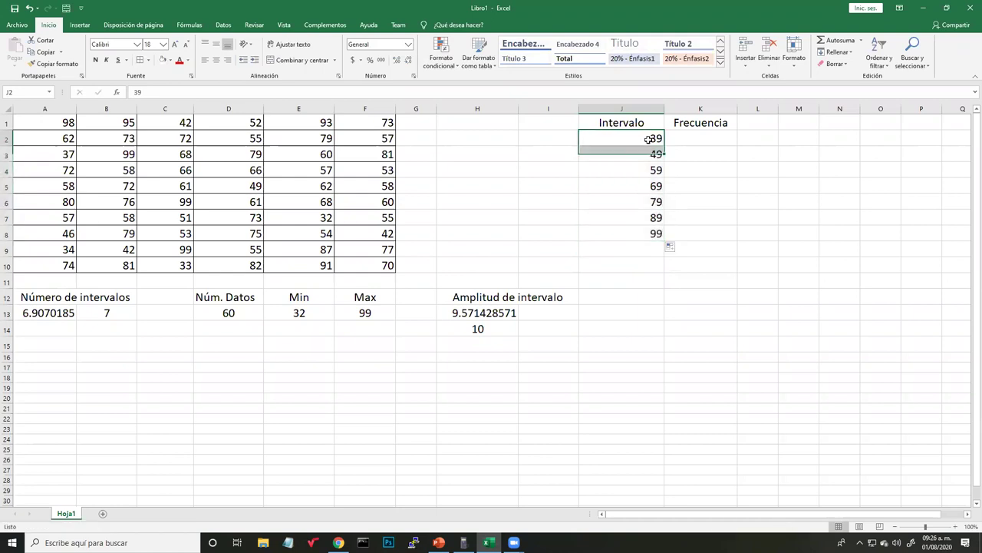
Review each limit, then centre all interval limits 39 to 99 in J2:J8.
click(640, 155)
click(631, 170)
click(629, 186)
click(624, 203)
click(620, 218)
click(619, 233)
click(637, 137)
click(627, 152)
click(625, 169)
click(623, 190)
click(618, 206)
click(613, 221)
click(637, 233)
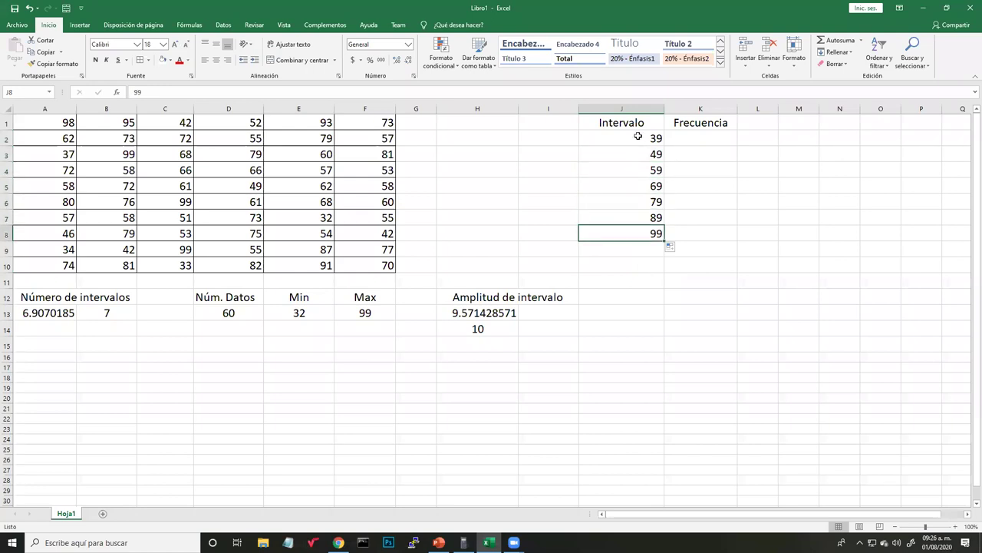
drag(636, 136, 642, 237)
click(218, 60)
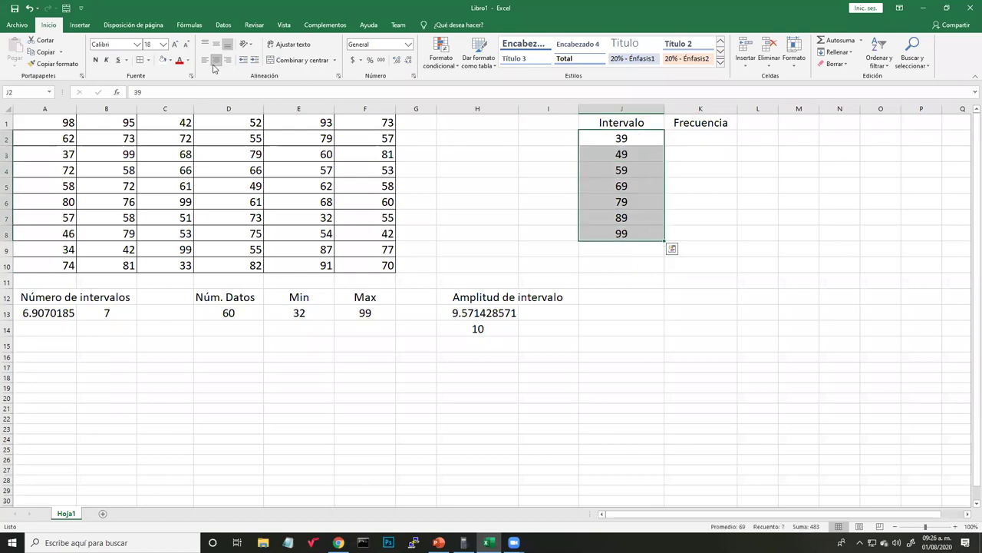
Widen column K slightly and check the Intervalo and empty Frecuencia cells.
click(94, 311)
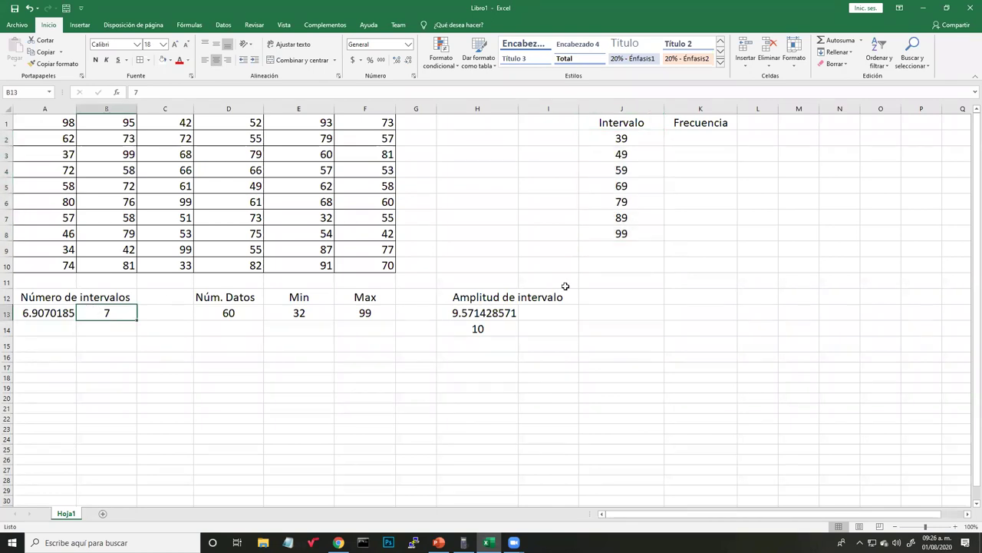
click(645, 136)
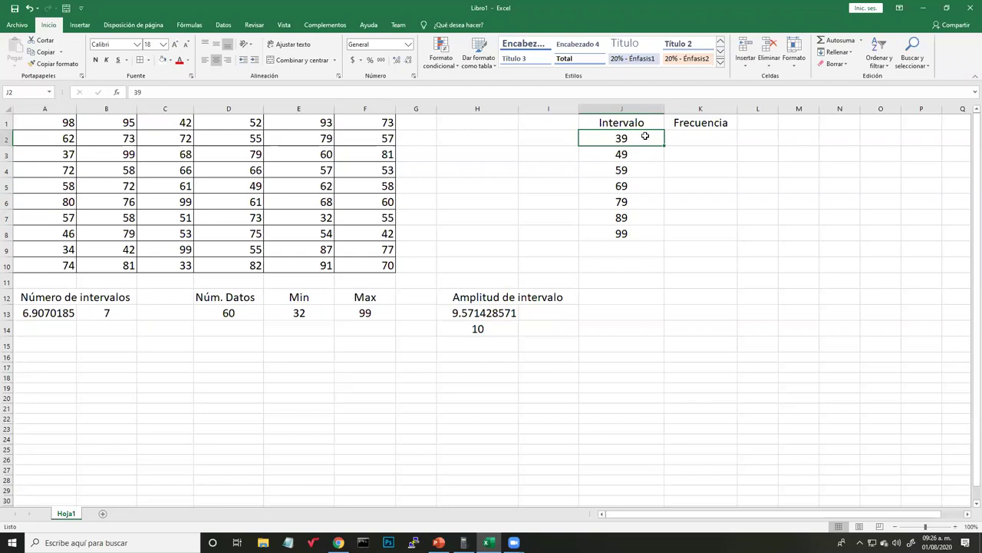
click(710, 138)
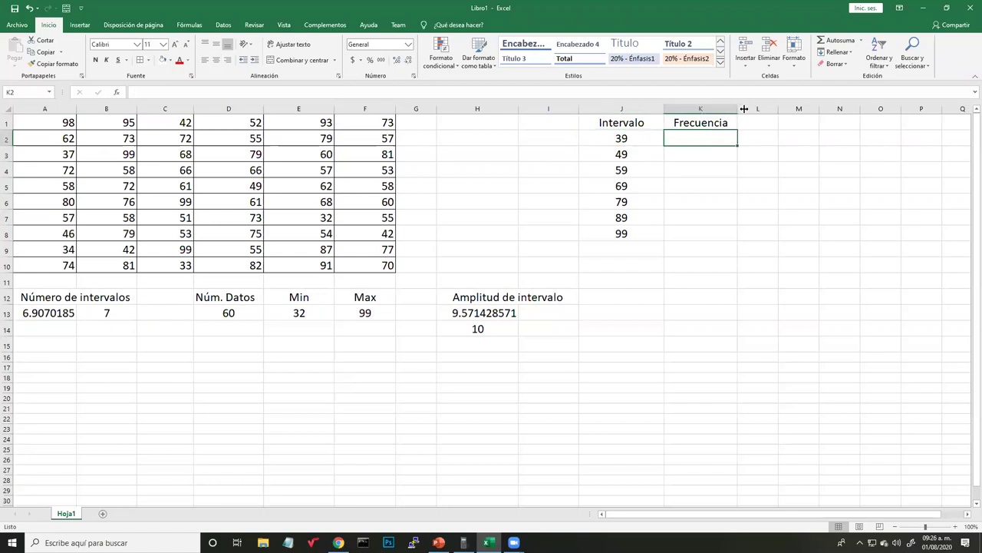
drag(738, 109, 744, 109)
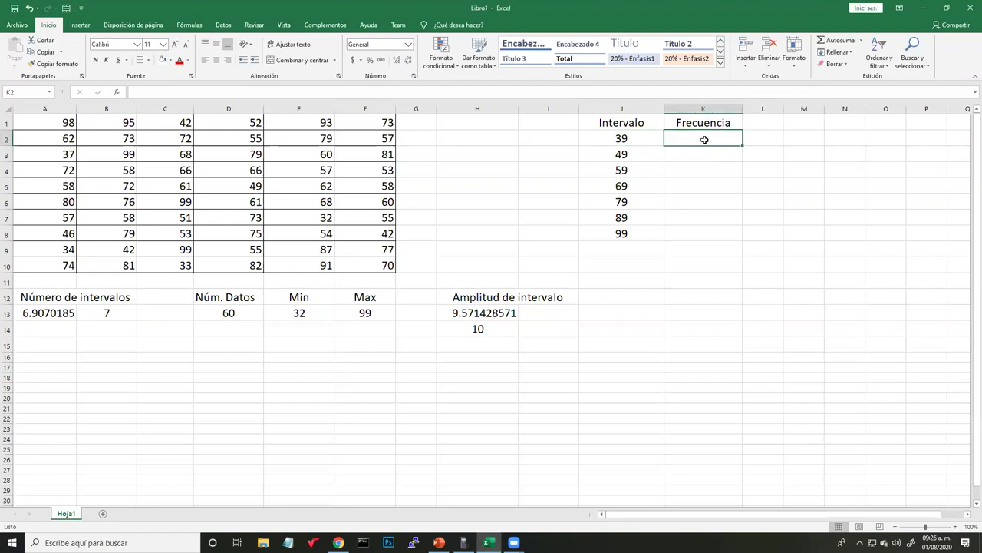
click(698, 123)
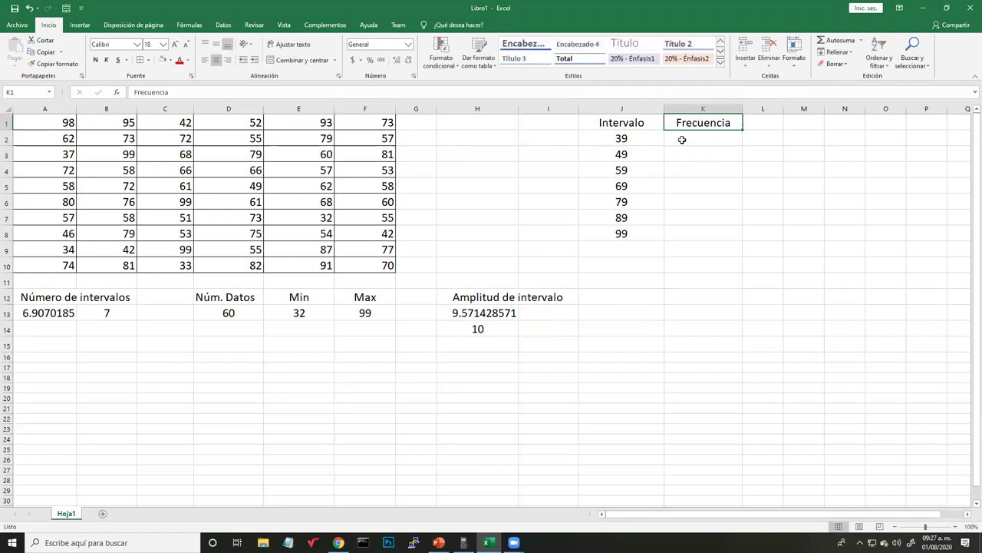
click(655, 136)
click(701, 140)
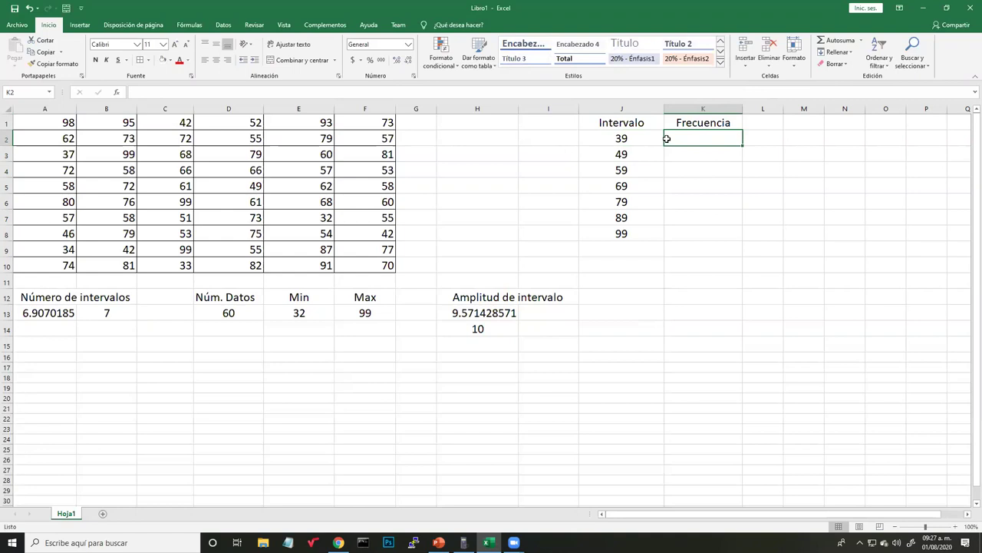
click(623, 139)
click(623, 153)
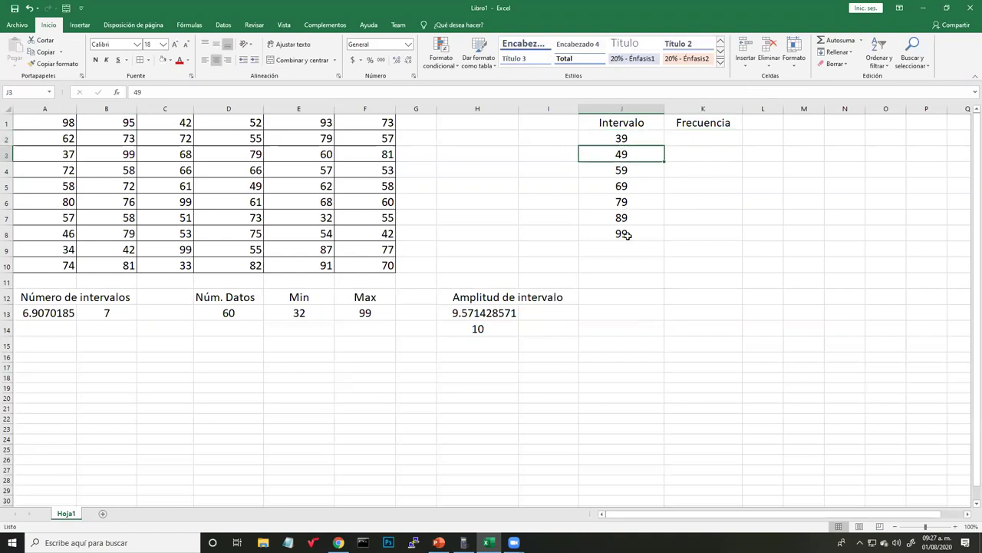
click(674, 136)
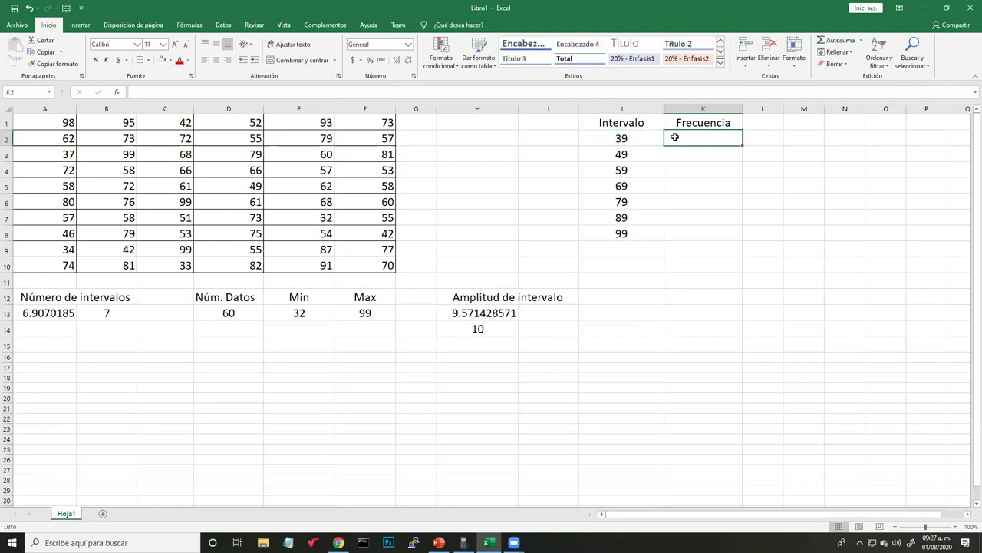
Enter =FRECUENCIA(A1:F10,J2) in K2, counting the weights up to the 39 limit.
text({)
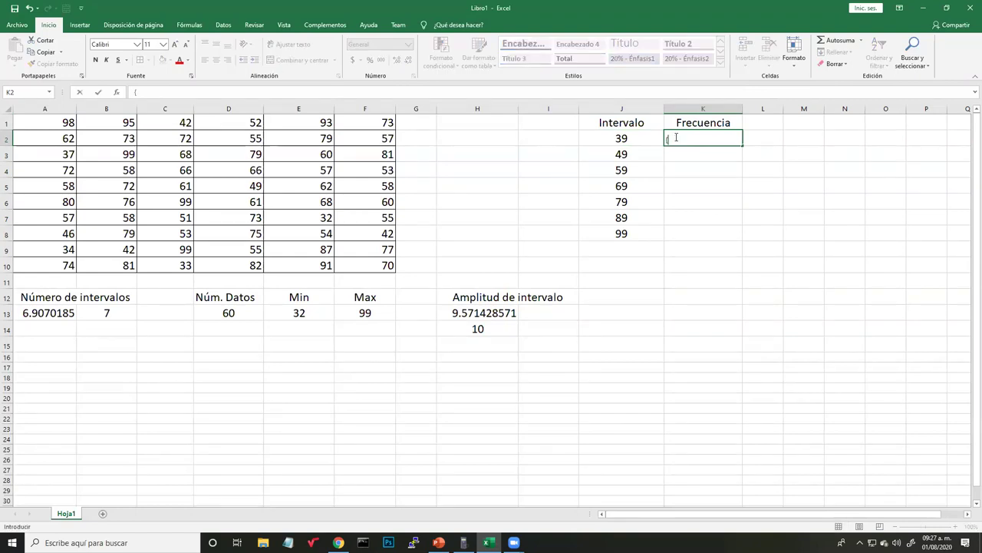
text(=FRECUENCIA()
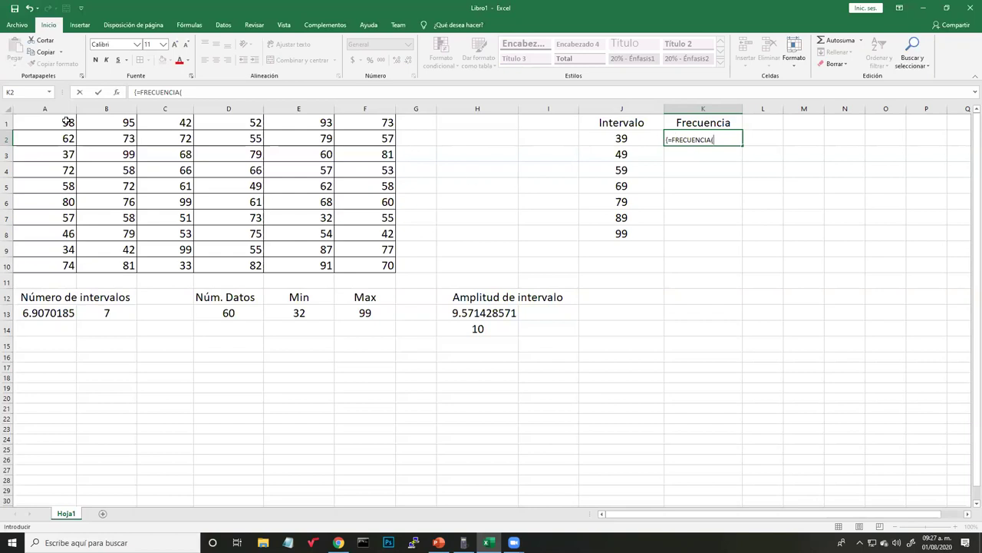
drag(67, 122, 387, 265)
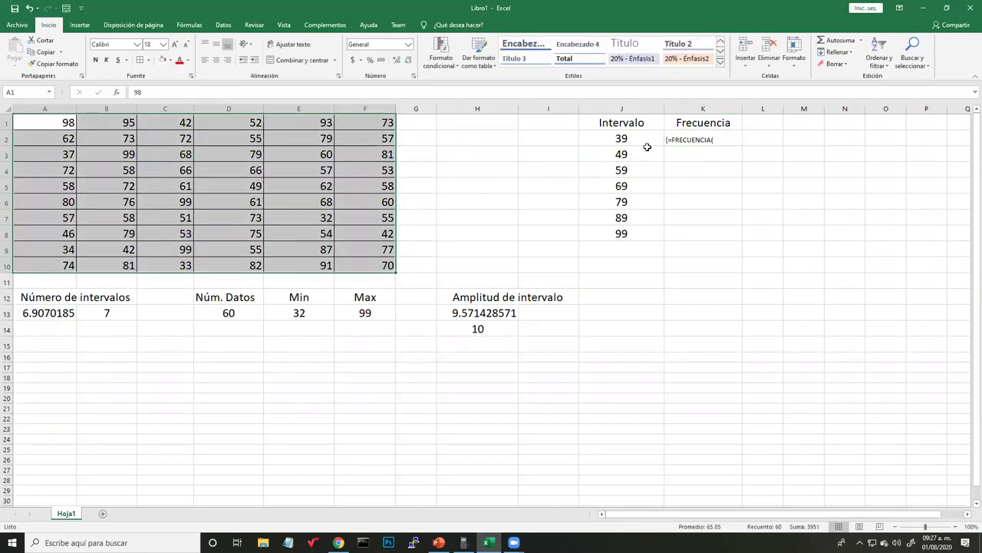
click(692, 140)
key(Delete)
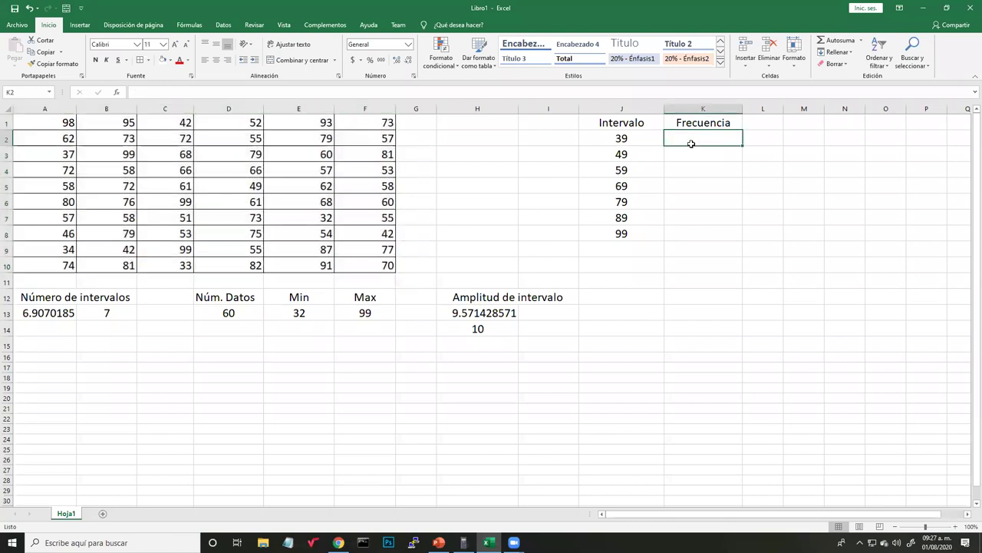
text(=)
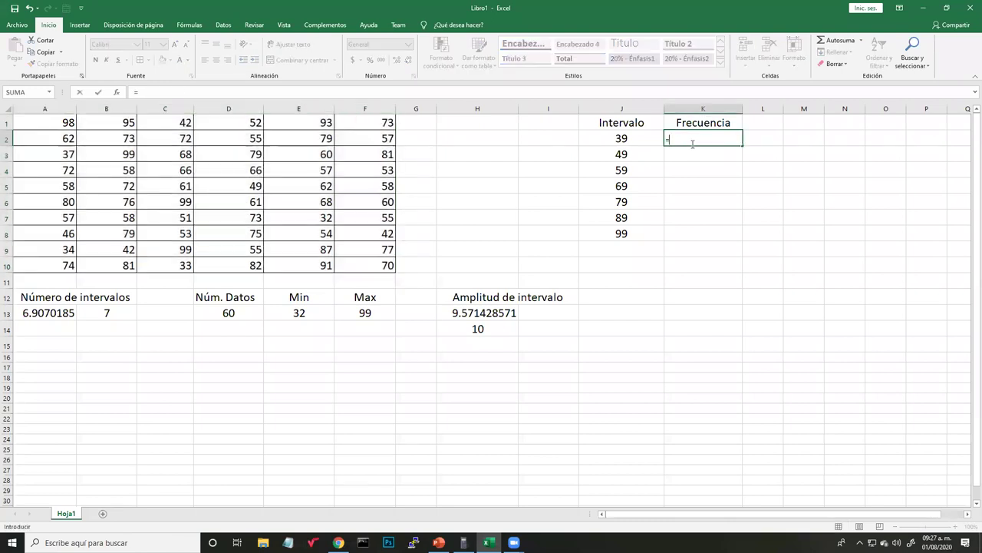
text(FRE)
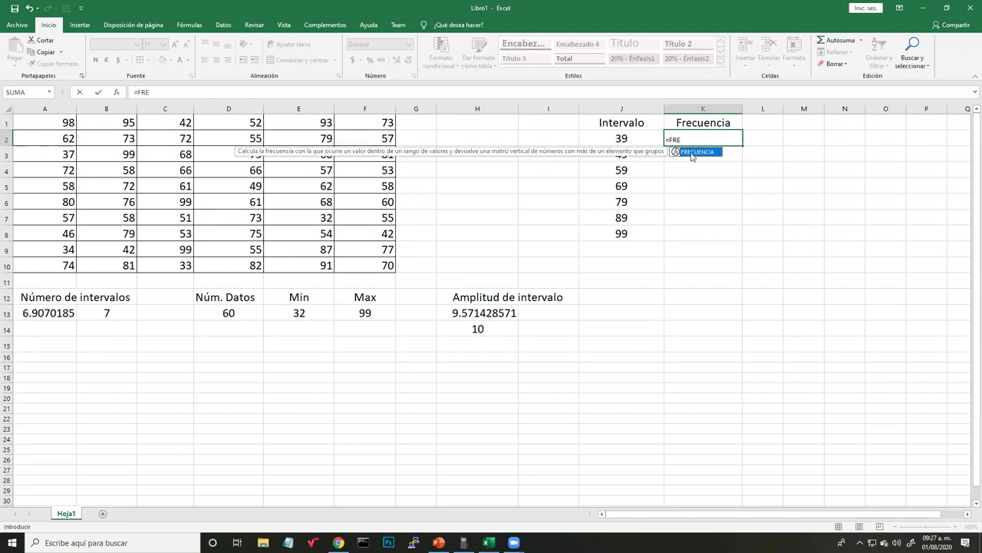
double_click(693, 152)
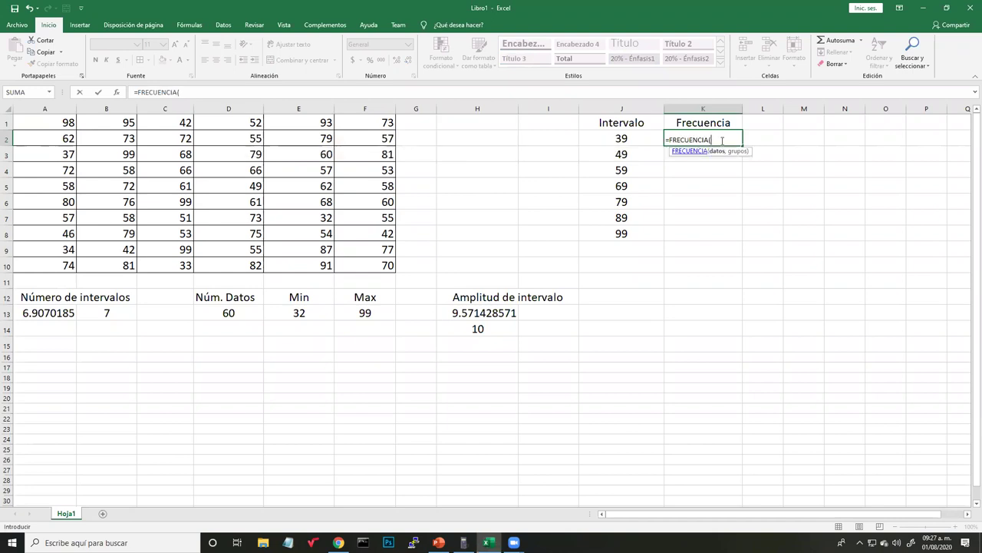
drag(52, 123, 353, 266)
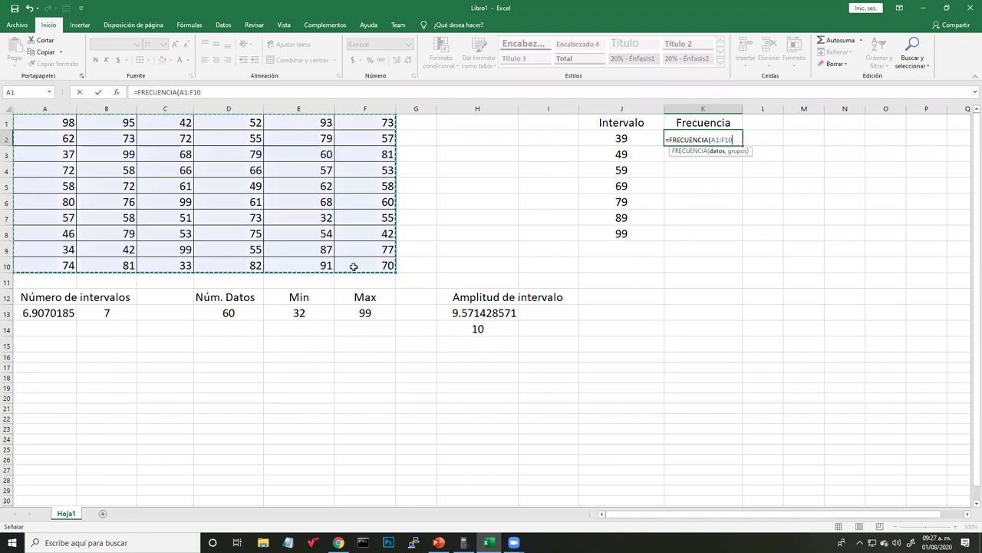
text(,)
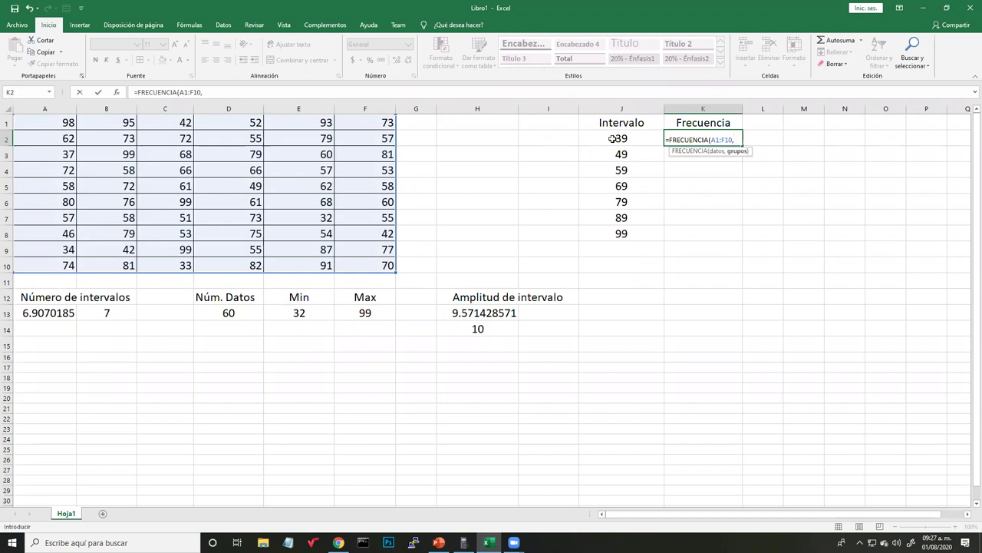
click(613, 138)
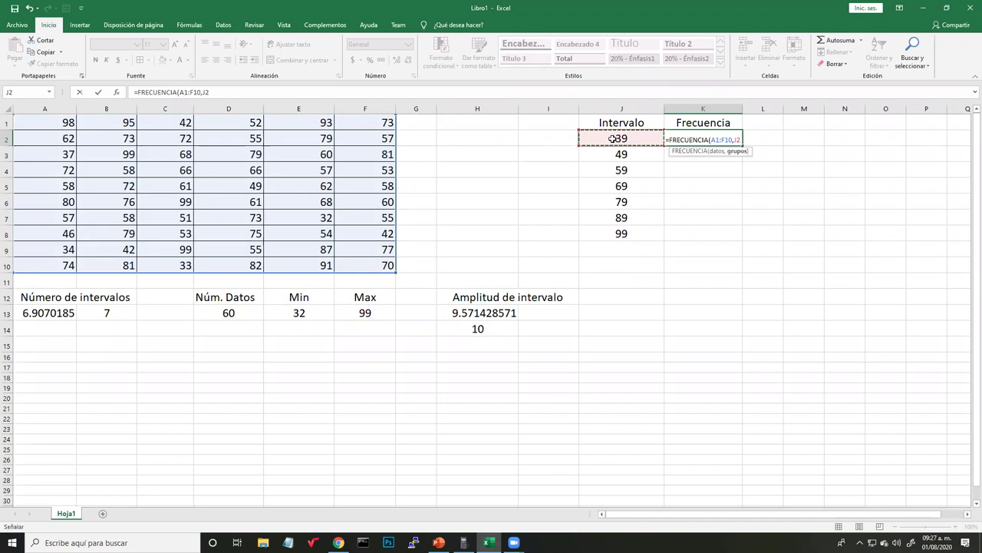
text())
key(Return)
Enlarge K2's frequency result 4 to font size 18.
click(679, 143)
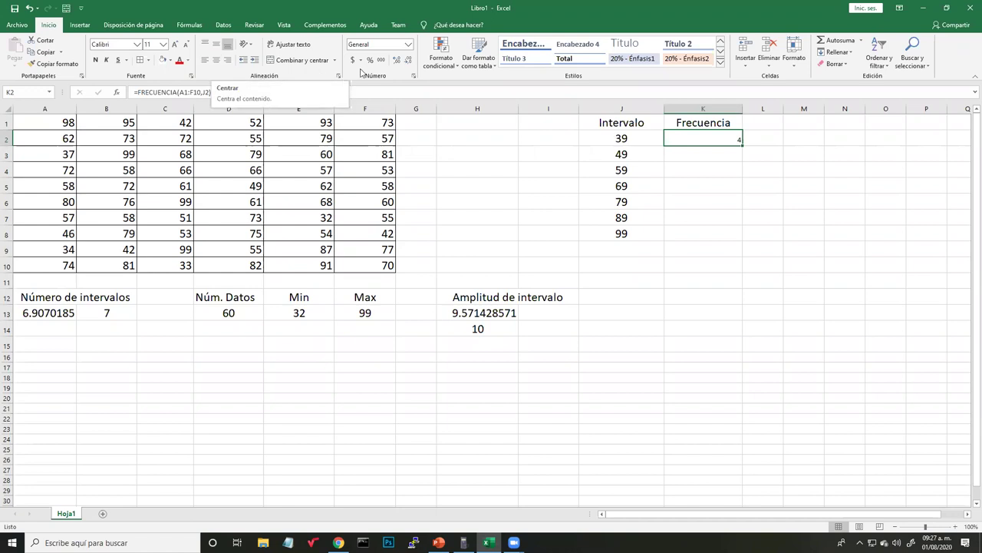
click(175, 45)
click(175, 45)
click(175, 45)
click(175, 44)
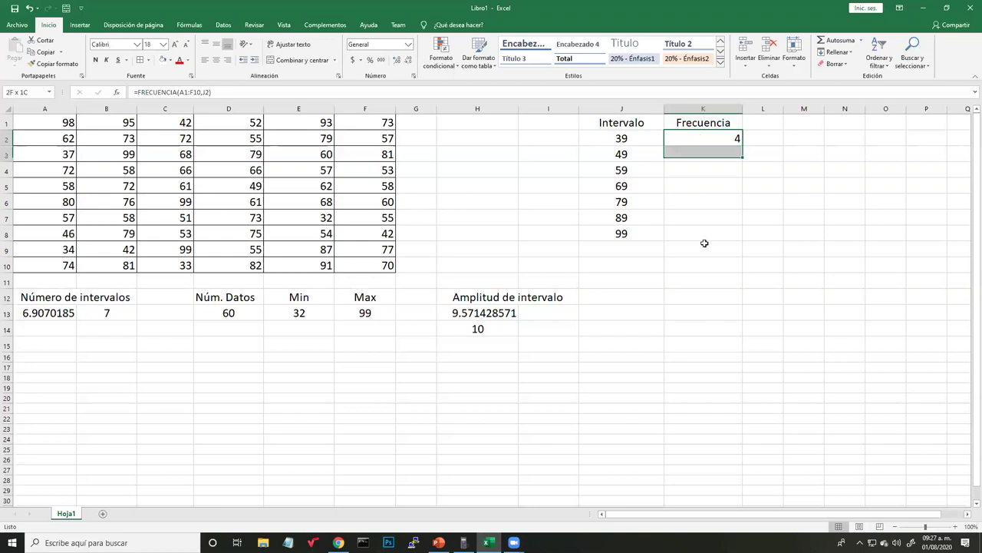
drag(700, 138, 704, 231)
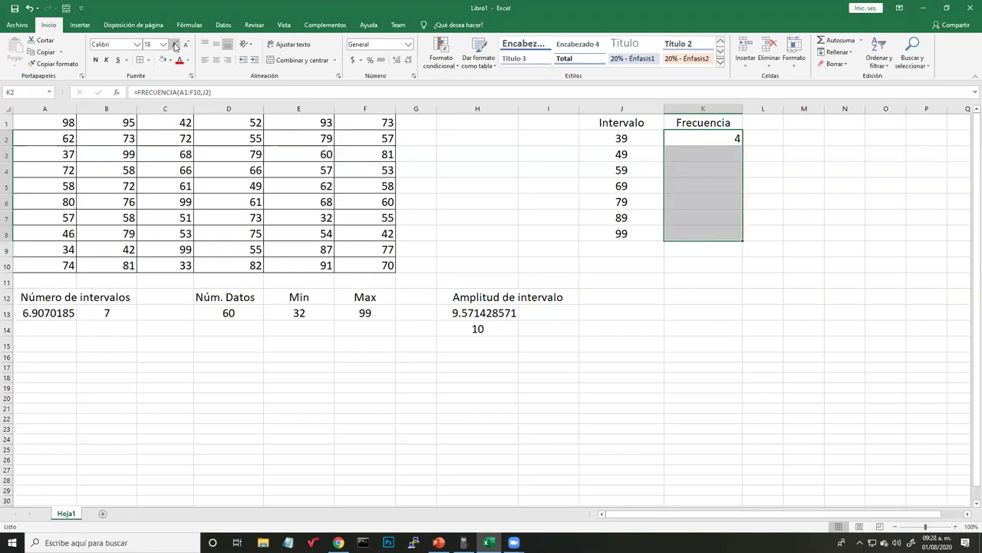
Enlarge the font of the empty Frecuencia cells K3:K8 by two steps.
click(713, 154)
drag(703, 154, 704, 231)
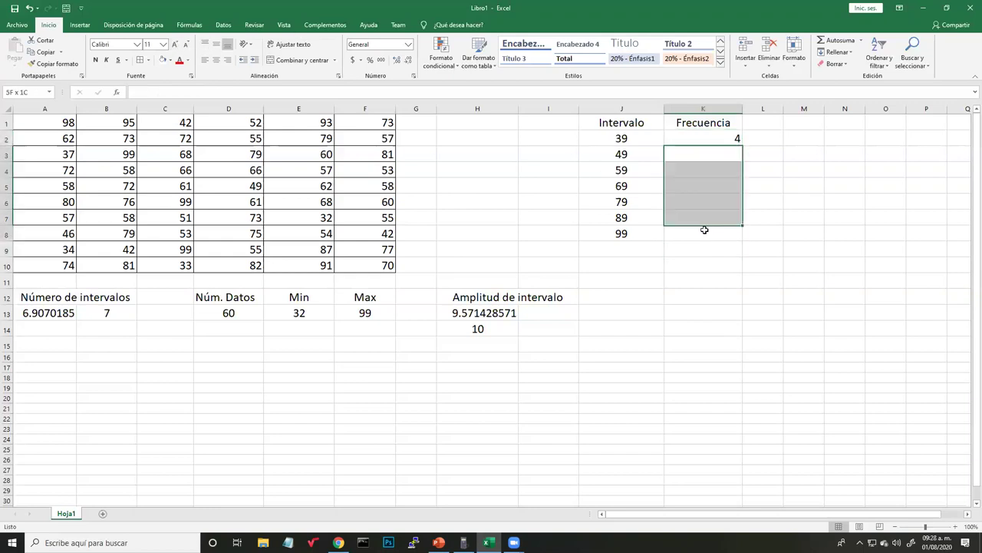
click(175, 44)
click(175, 45)
click(175, 45)
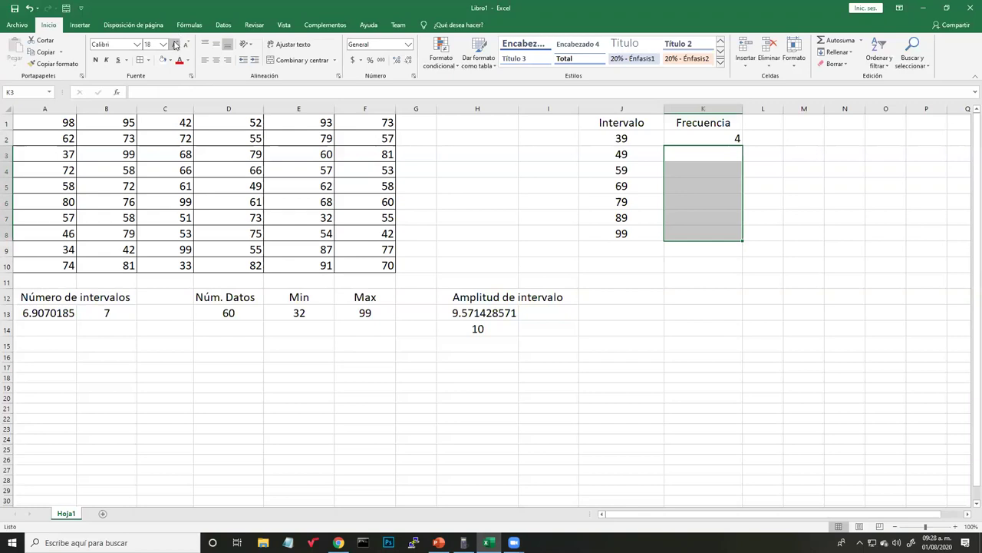
Copy K2's FRECUENCIA formula into K3:K8, then undo the paste.
click(723, 141)
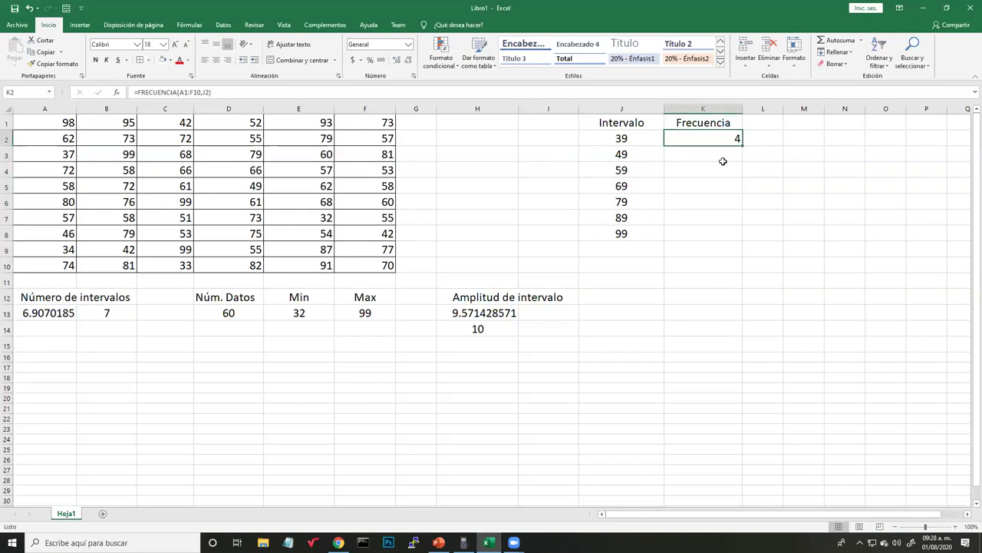
click(684, 153)
click(624, 154)
click(708, 139)
key(ctrl+c)
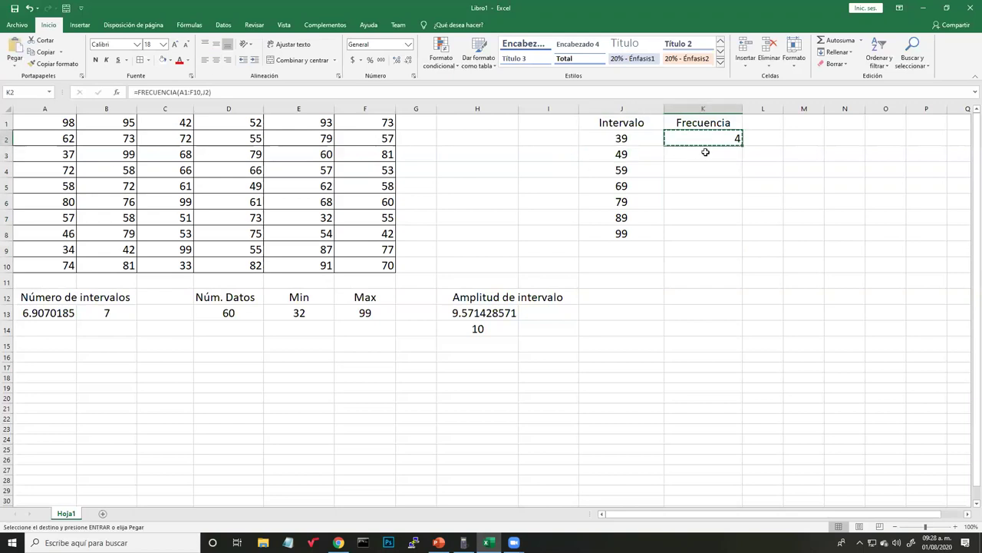
drag(706, 153, 699, 233)
key(ctrl+v)
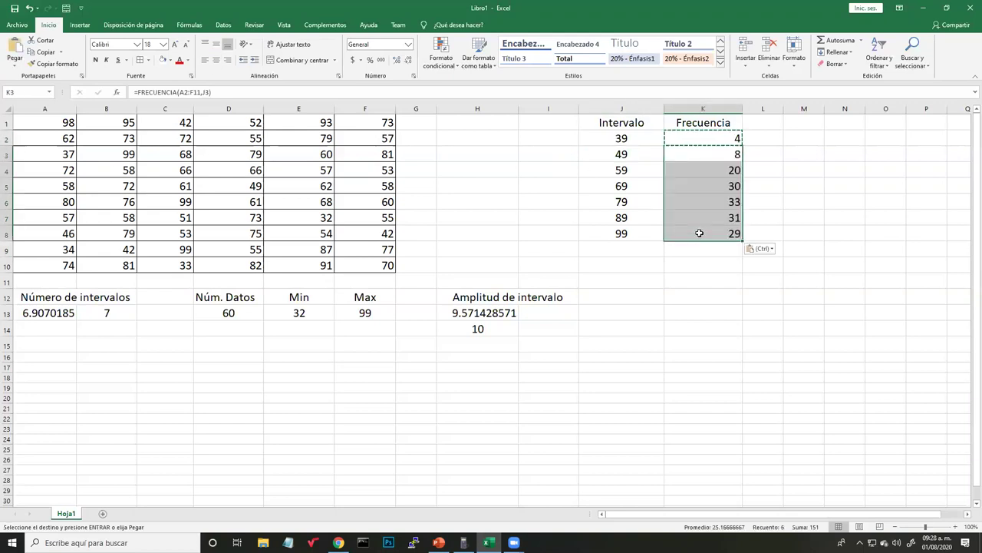
key(Escape)
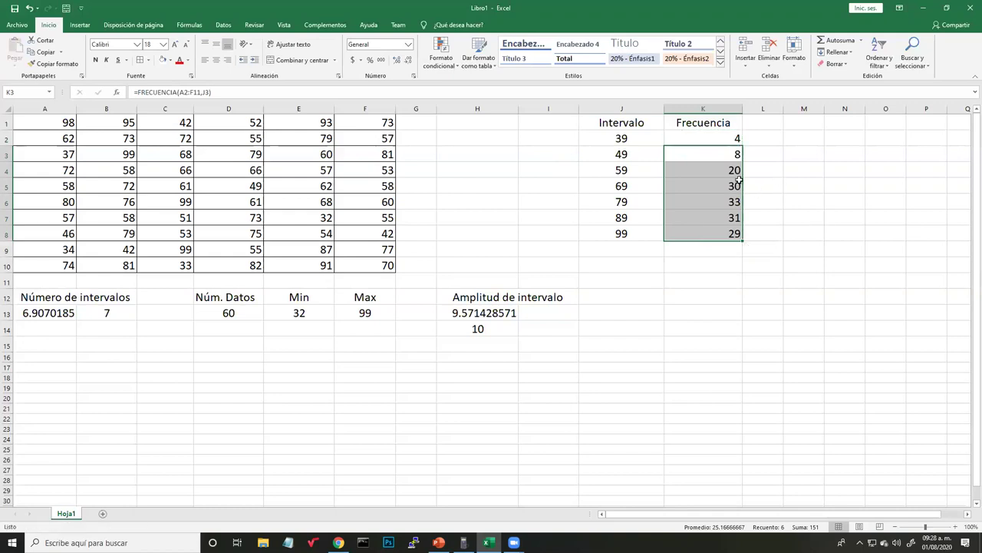
key(ctrl+z)
Centre the frequency 4 in cell K2.
click(715, 140)
click(700, 151)
key(Up)
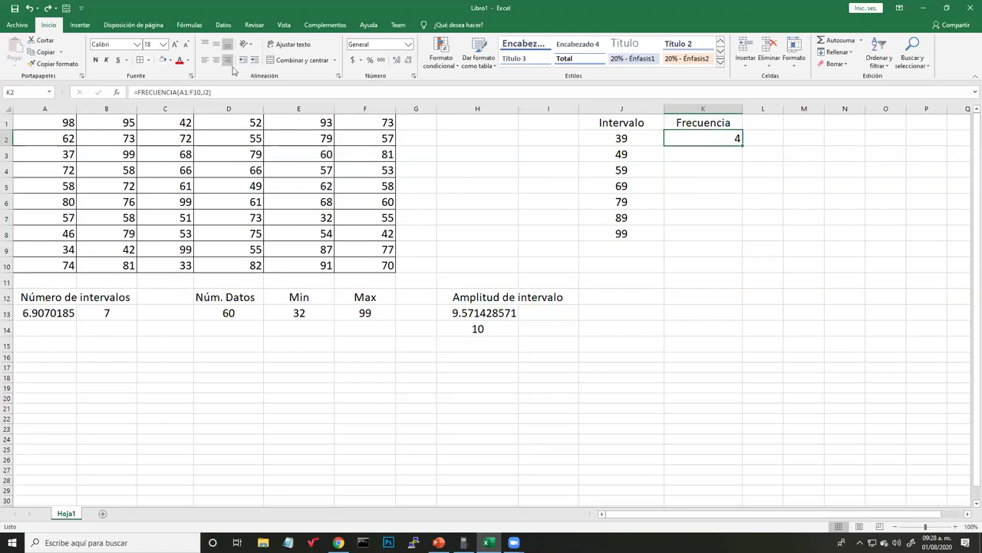
click(703, 156)
click(701, 139)
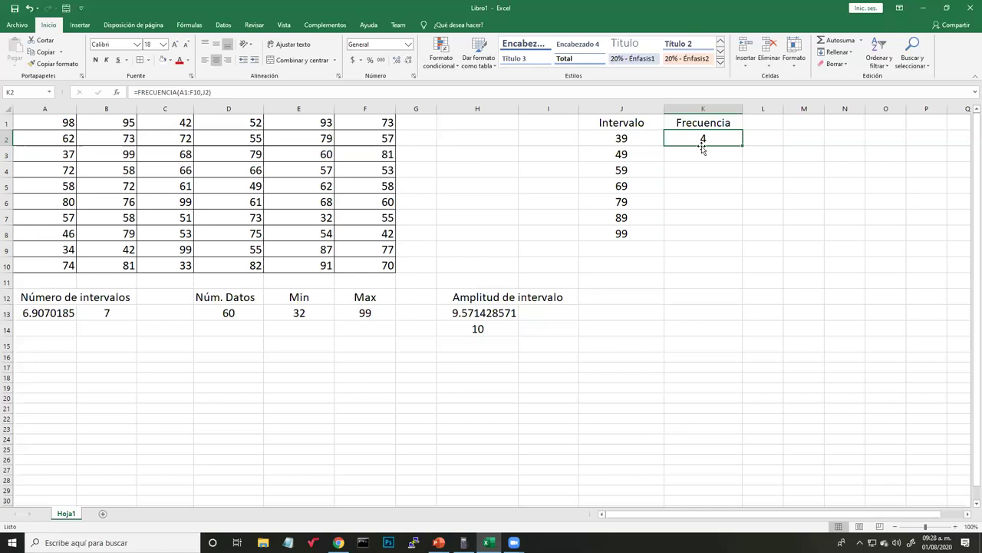
click(635, 137)
click(677, 148)
click(693, 157)
click(692, 167)
key(Up)
click(714, 138)
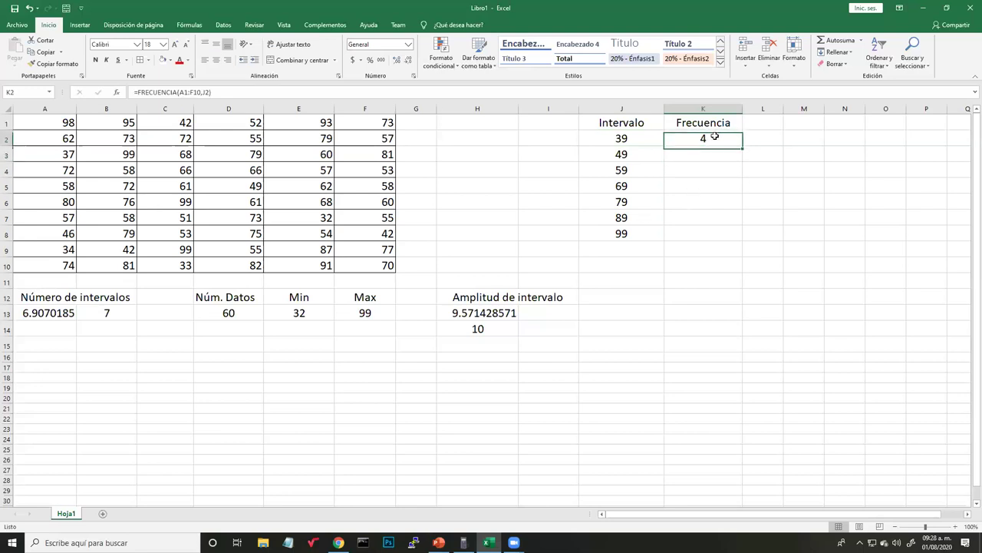
click(229, 93)
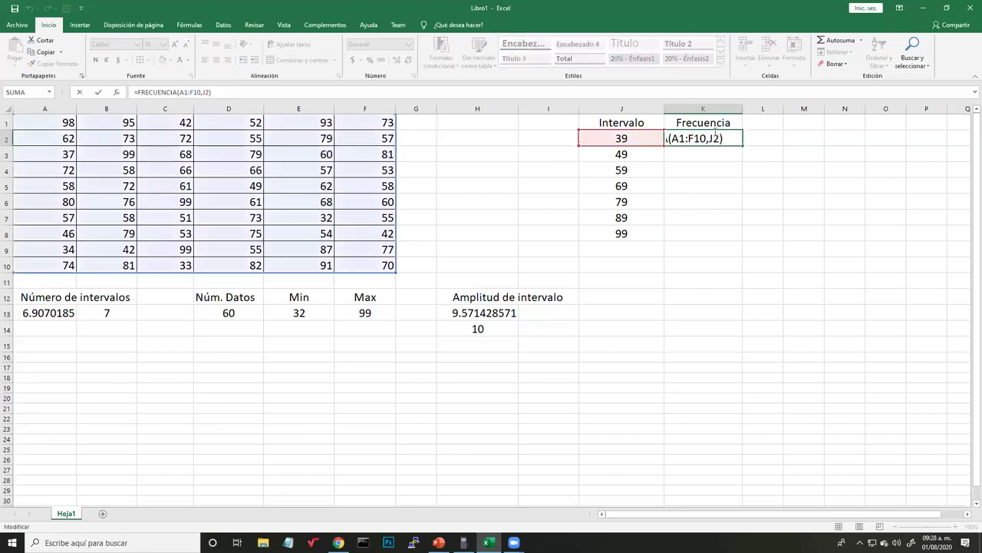
click(712, 160)
text(=FRECUENCIA)
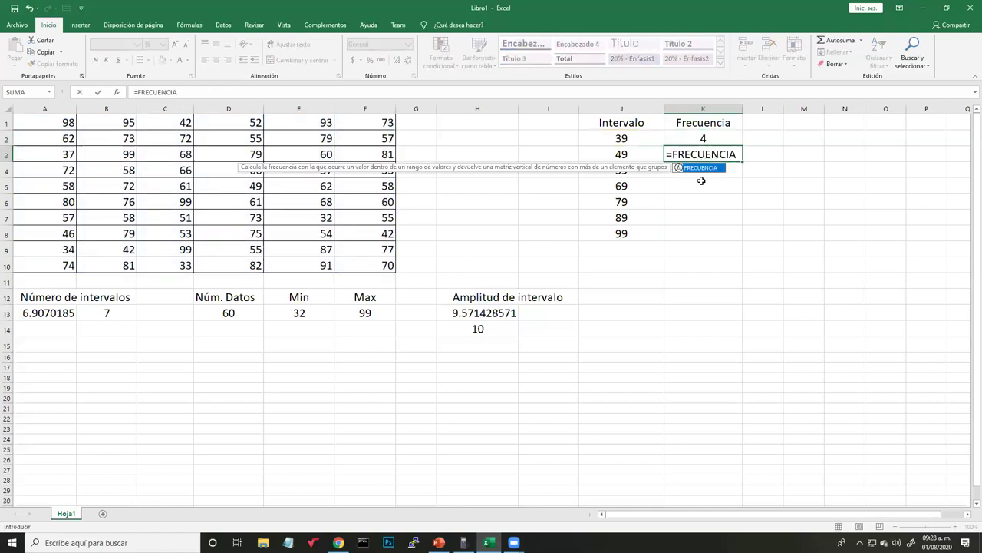
double_click(712, 168)
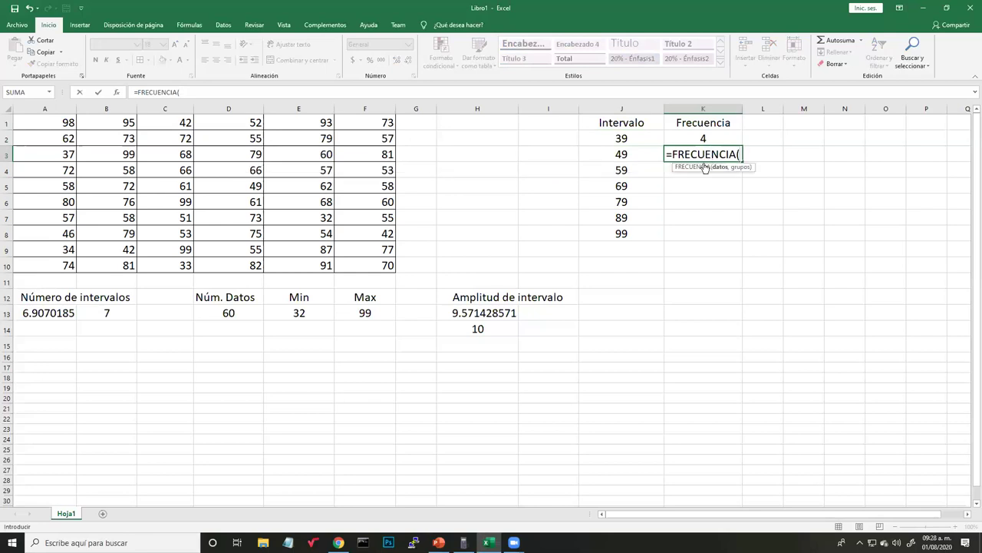
click(68, 123)
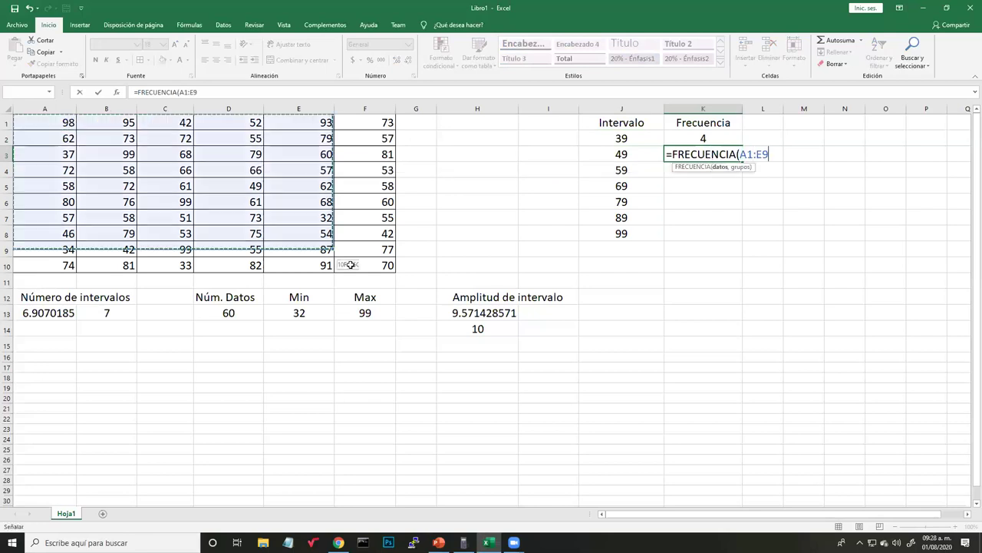
drag(68, 123, 356, 267)
text(,)
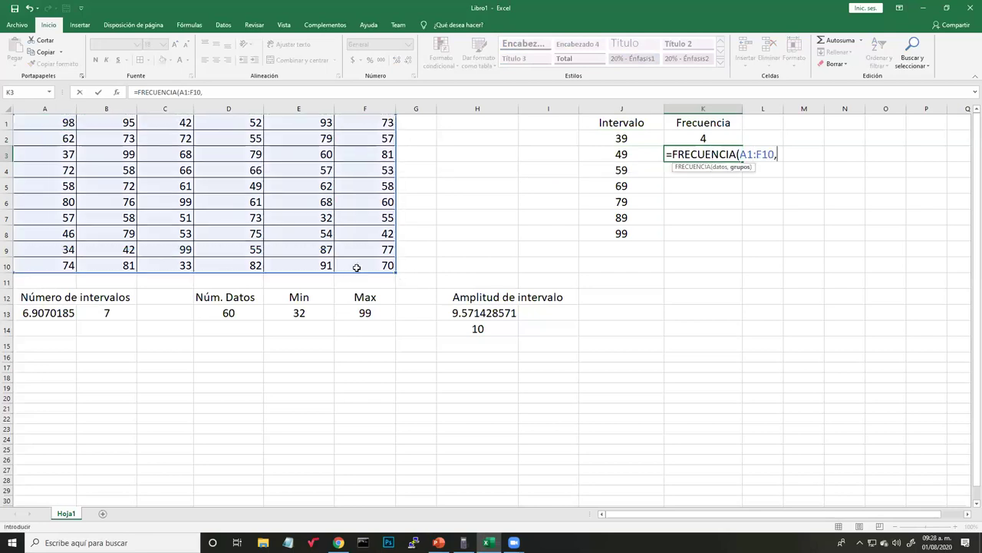
click(621, 152)
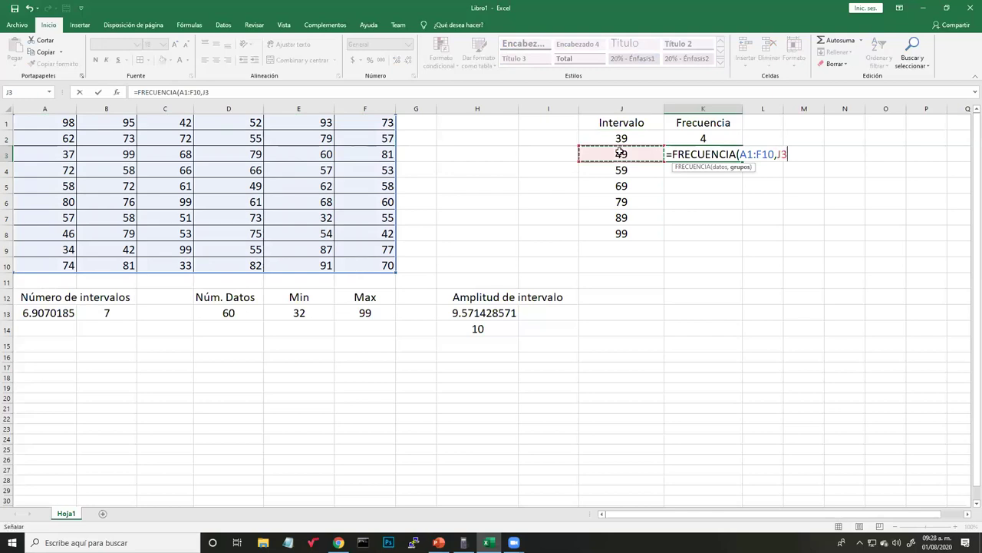
key(Return)
click(688, 153)
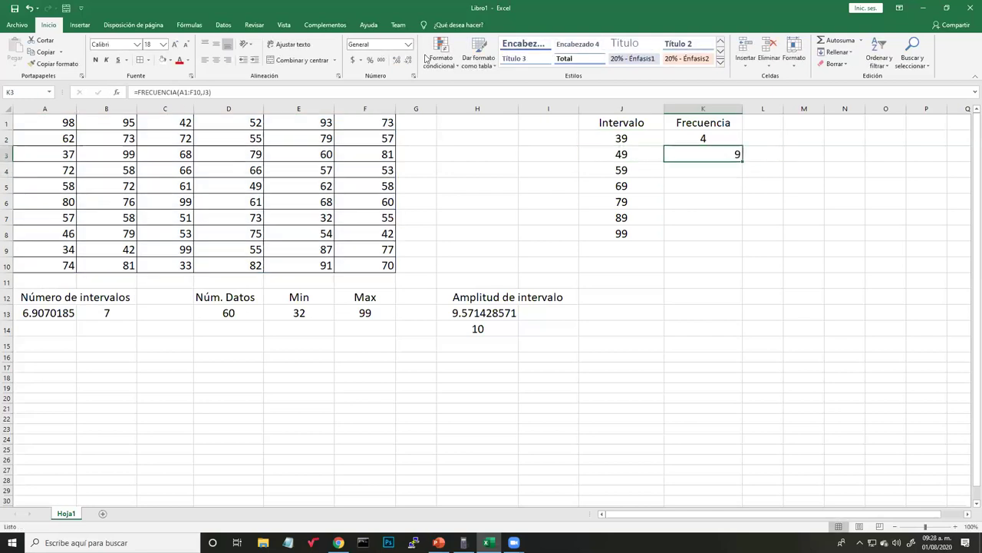
click(215, 60)
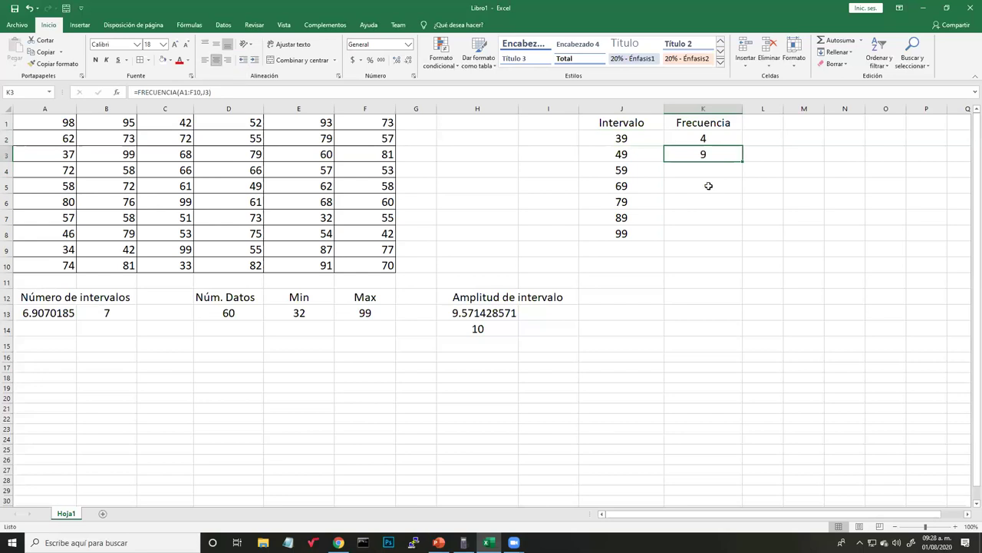
click(135, 92)
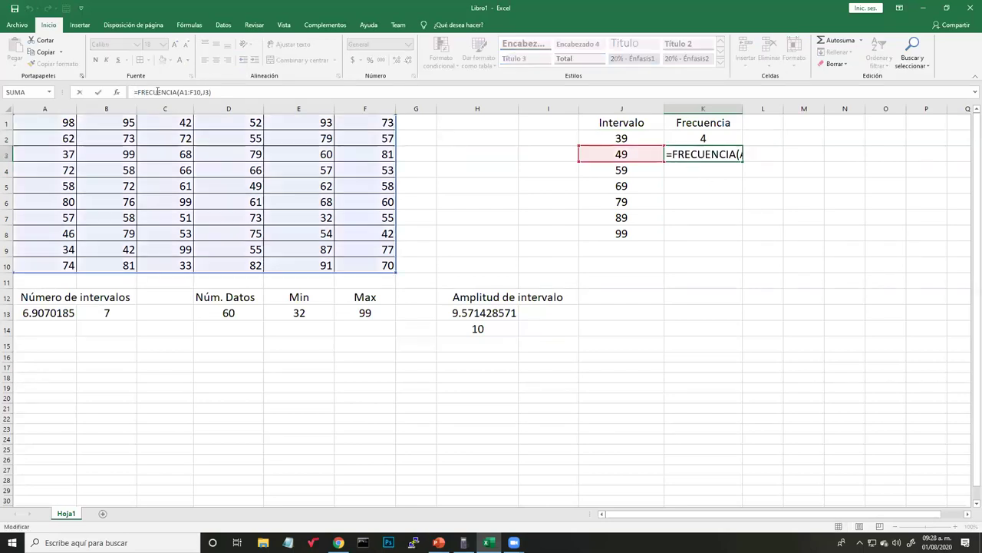
key(ctrl+shift+Return)
click(231, 91)
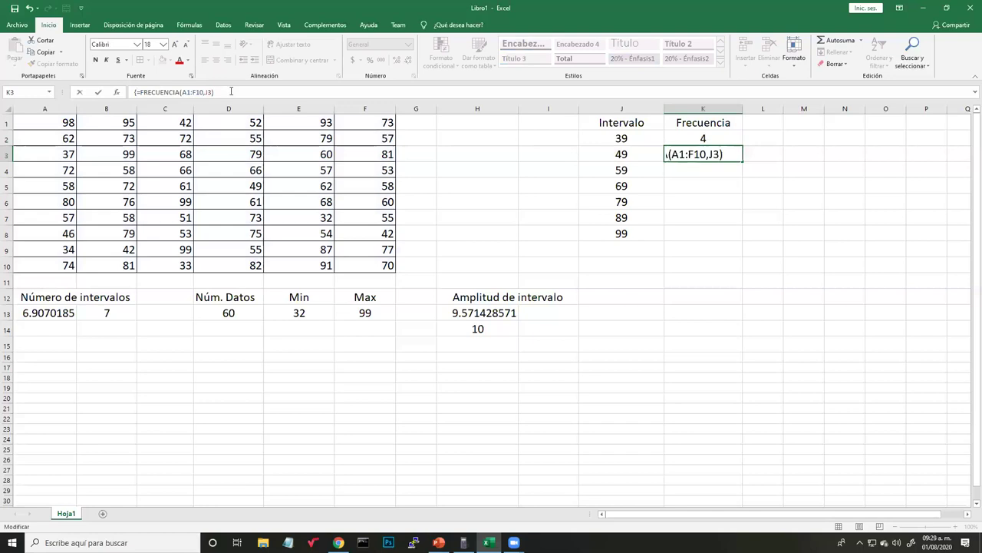
key(Escape)
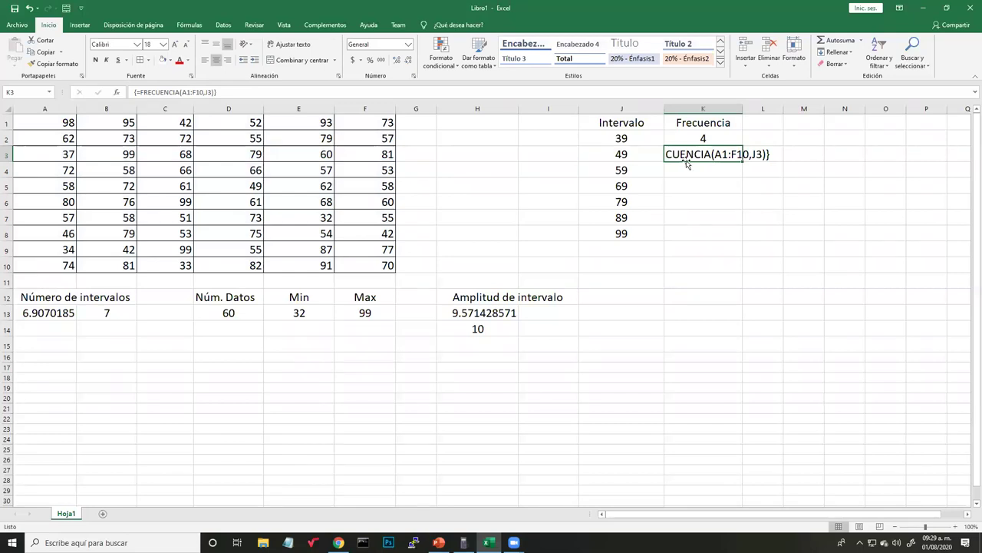
key(ctrl+z)
key(Delete)
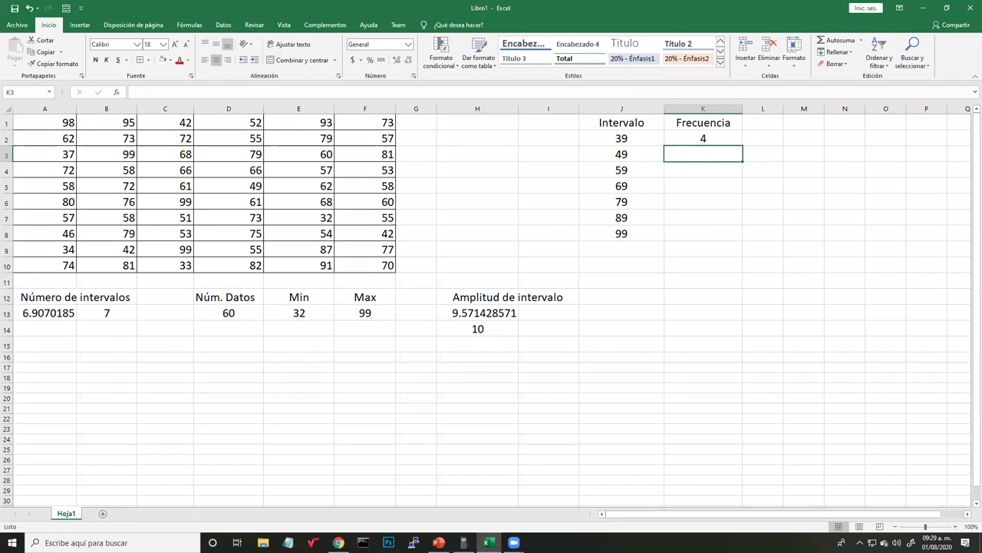
Change K2's bins argument from J2 to J2:J8, giving =FRECUENCIA(A1:F10,J2:J8).
click(709, 136)
click(630, 138)
click(698, 140)
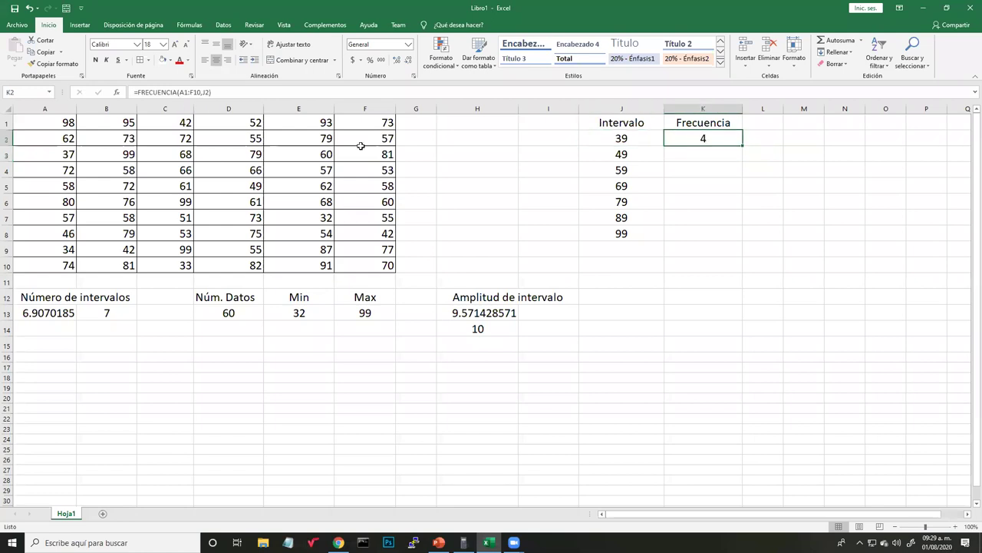
key(F2)
click(759, 139)
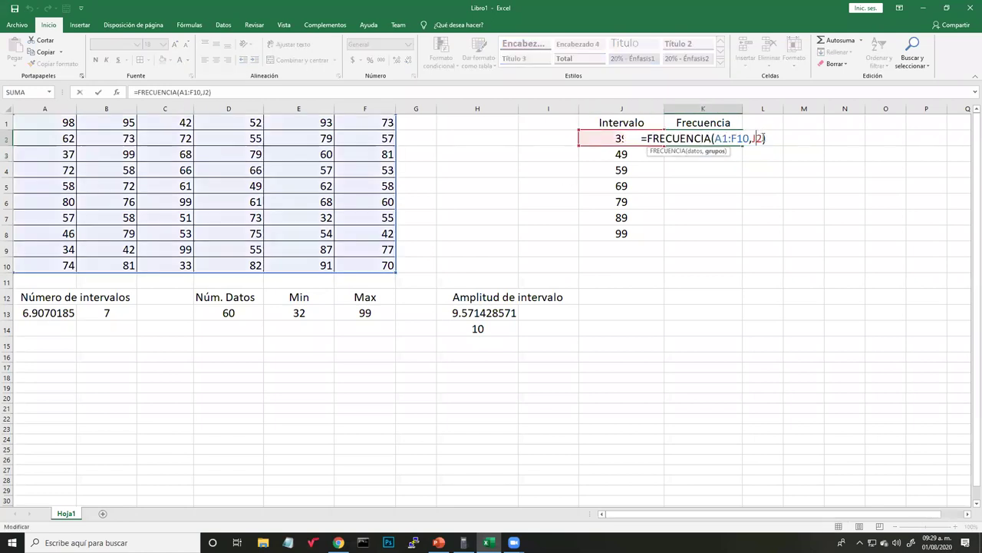
key(BackSpace)
key(BackSpace)
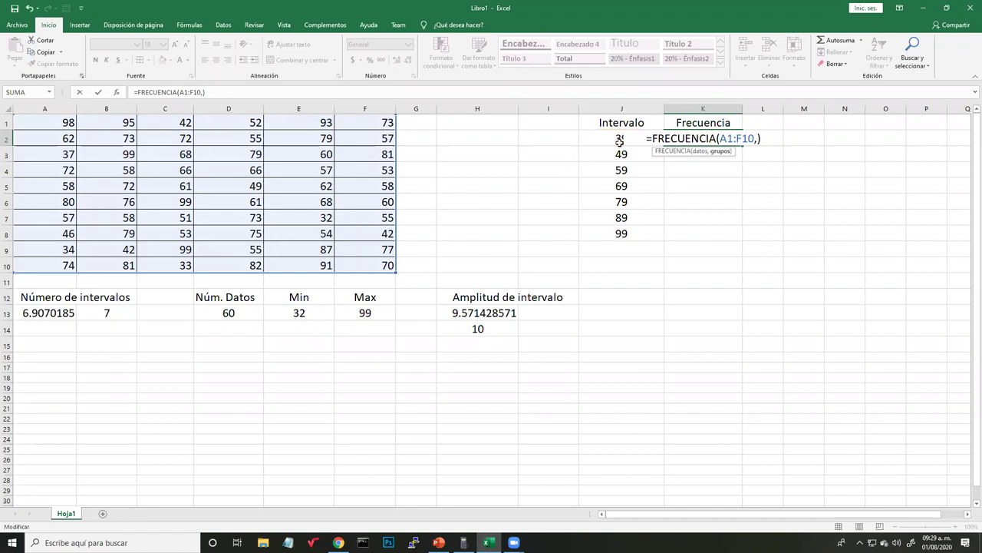
click(611, 138)
drag(611, 139, 606, 225)
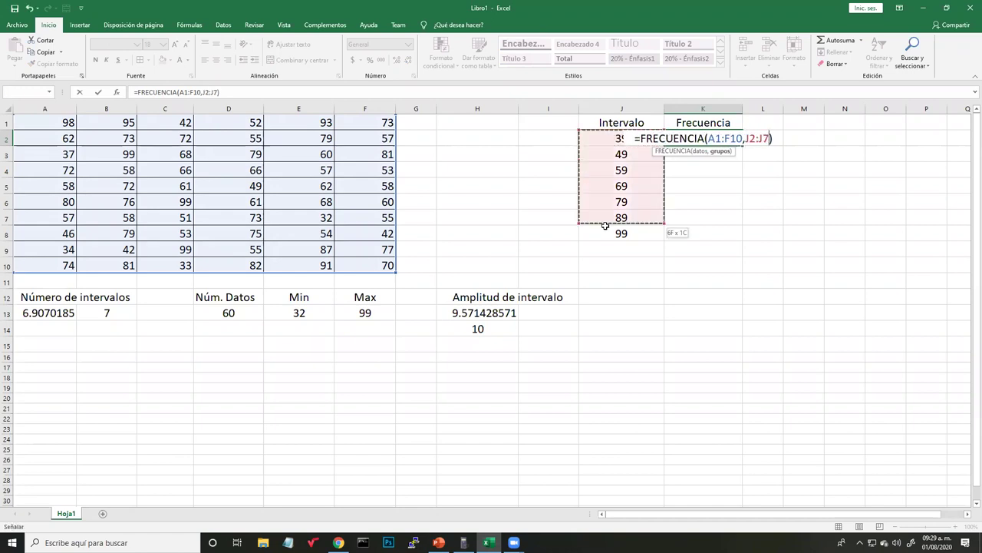
key(Return)
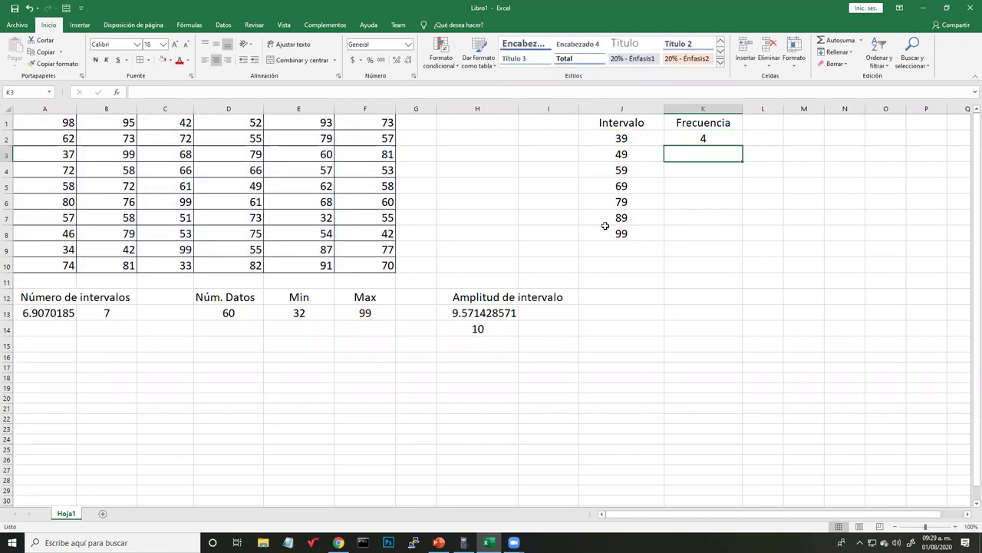
Copy K2's formula into K3 and change its J3 reference to J2, showing 4.
click(695, 141)
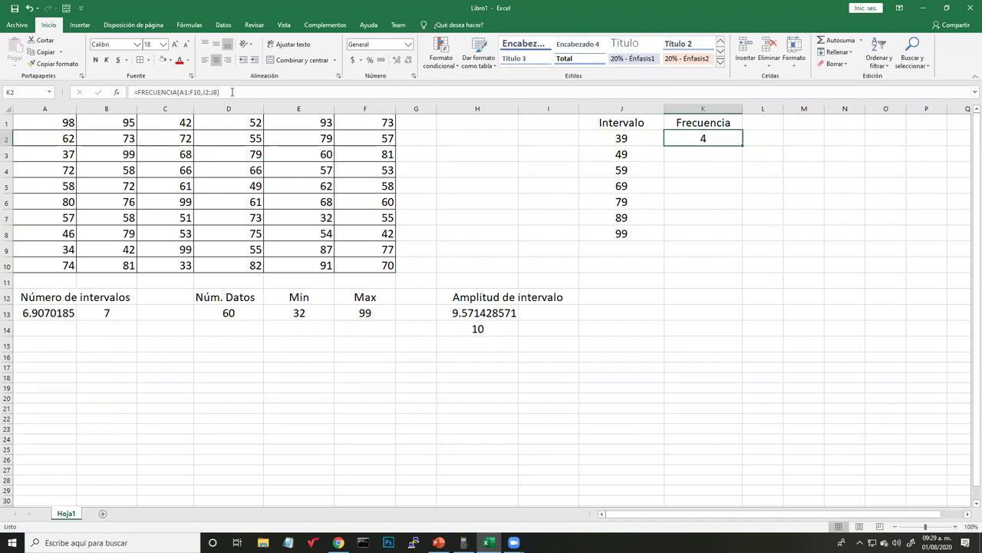
key(ctrl+c)
click(698, 159)
key(ctrl+v)
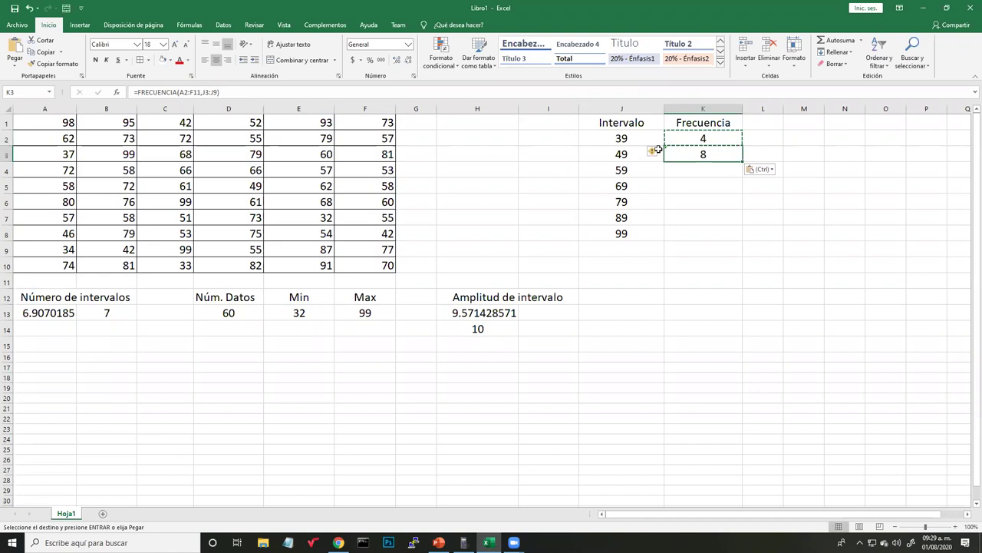
click(659, 151)
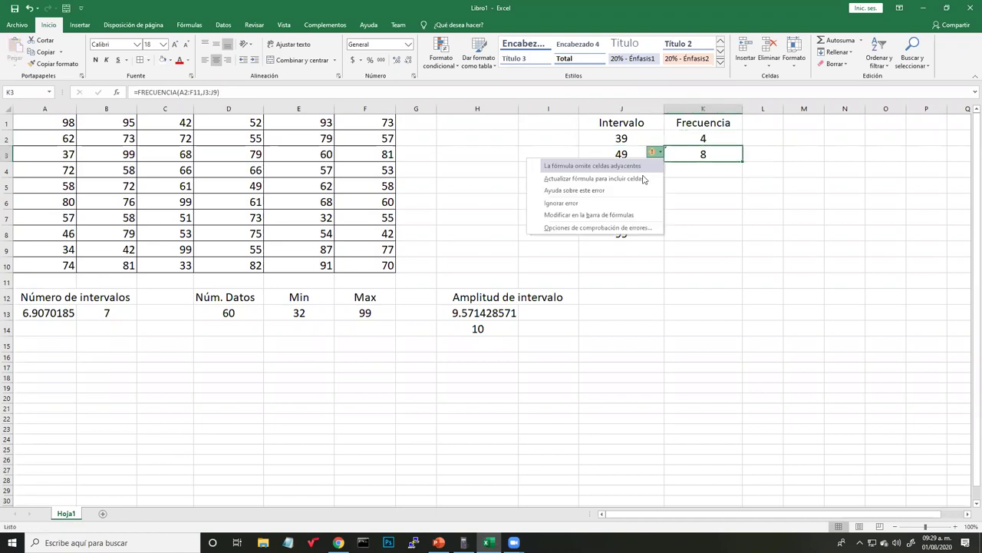
click(719, 169)
click(719, 155)
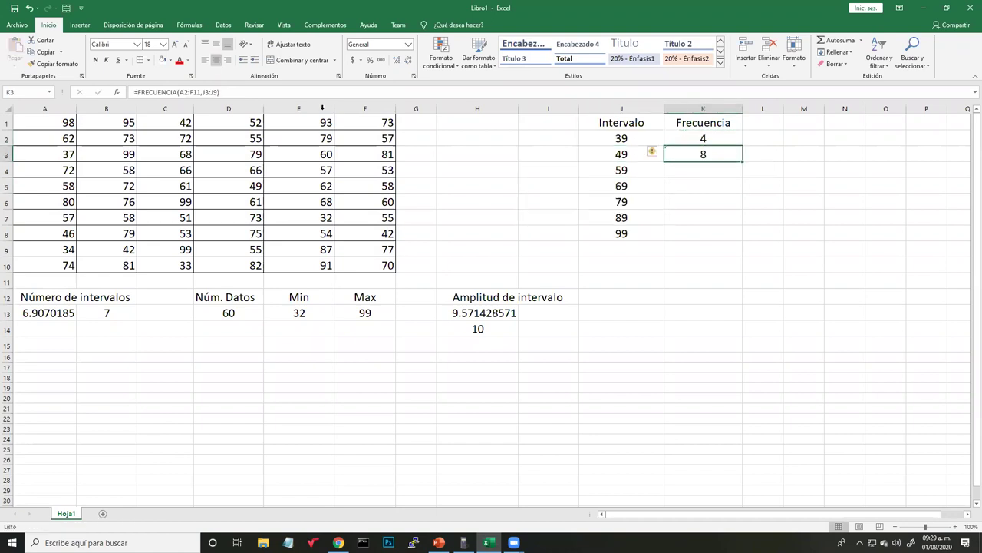
click(208, 91)
double_click(207, 92)
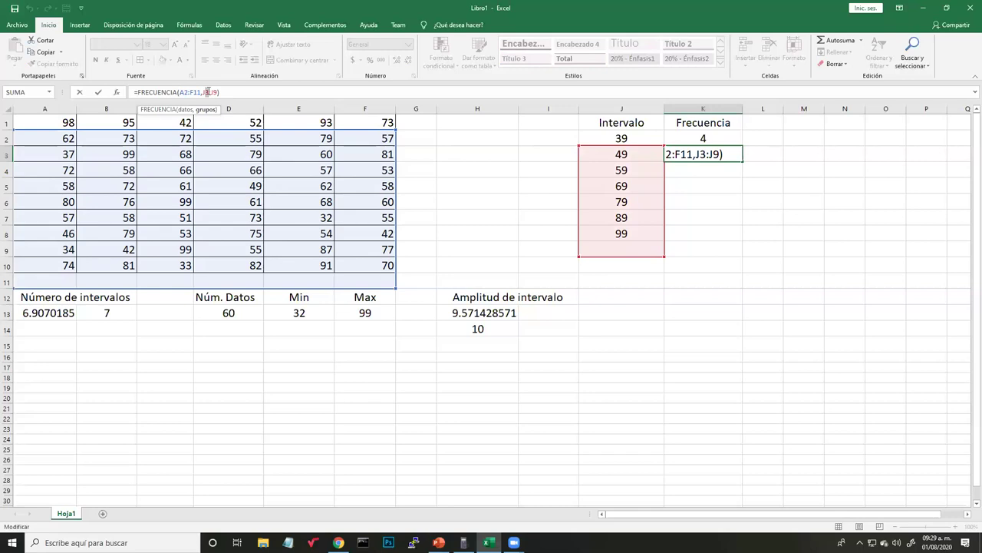
text(2)
key(Return)
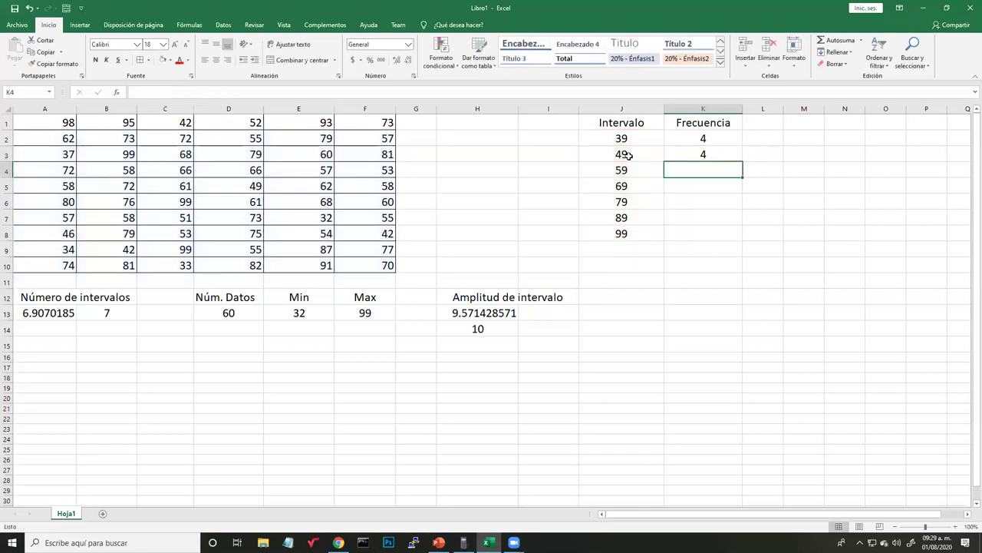
Paste K3's FRECUENCIA formula down into K4 through K8.
click(701, 161)
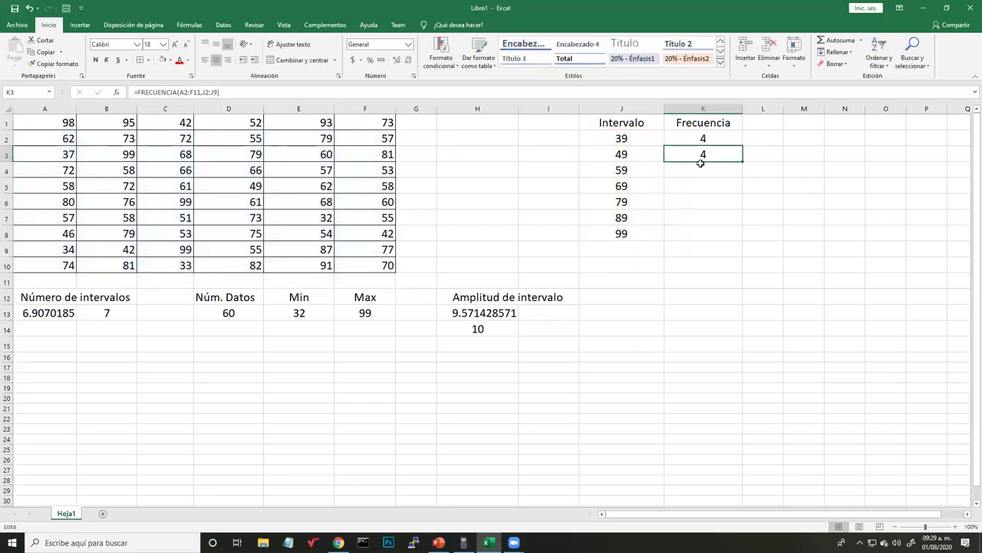
key(ctrl+c)
click(700, 171)
key(ctrl+v)
click(699, 189)
key(ctrl+v)
click(694, 202)
key(ctrl+v)
click(685, 217)
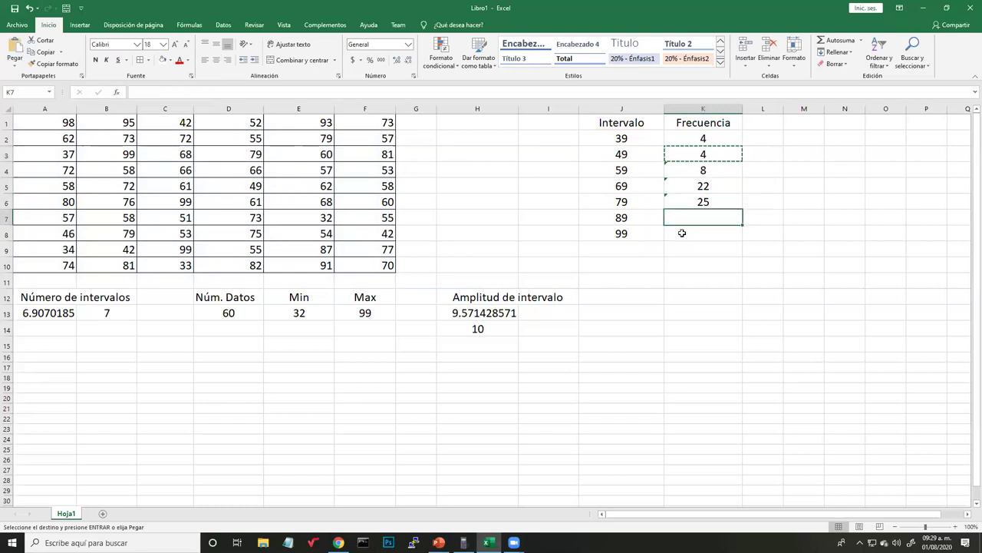
key(ctrl+v)
click(682, 232)
key(ctrl+v)
click(674, 175)
key(Escape)
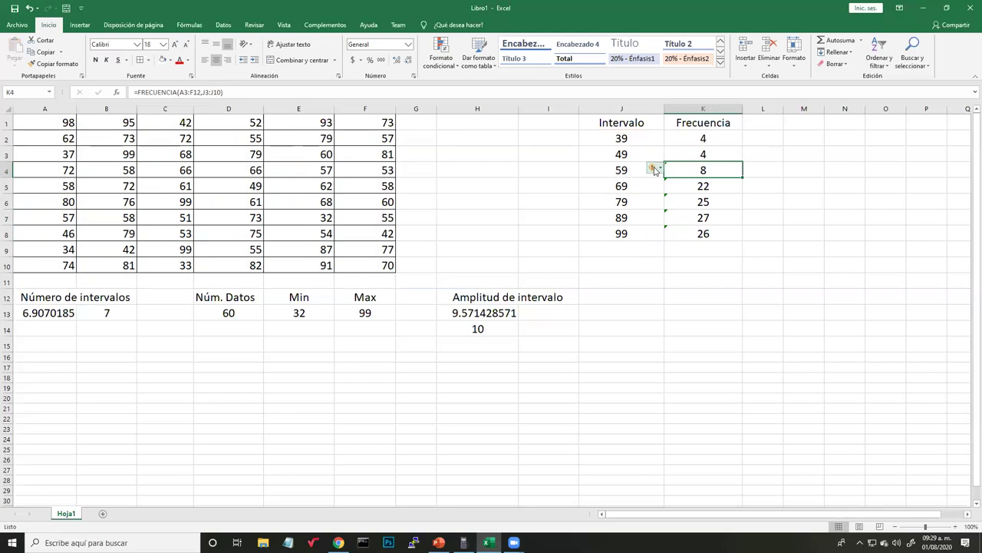
Edit K4's bins argument to J2:J8 so it shows 4 beside limit 59.
click(655, 169)
click(213, 91)
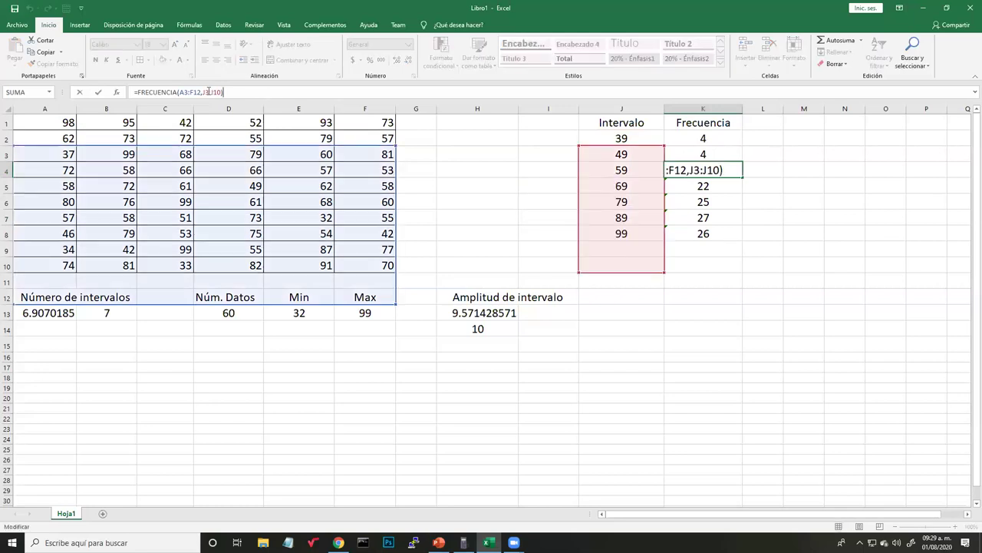
key(BackSpace)
text(2)
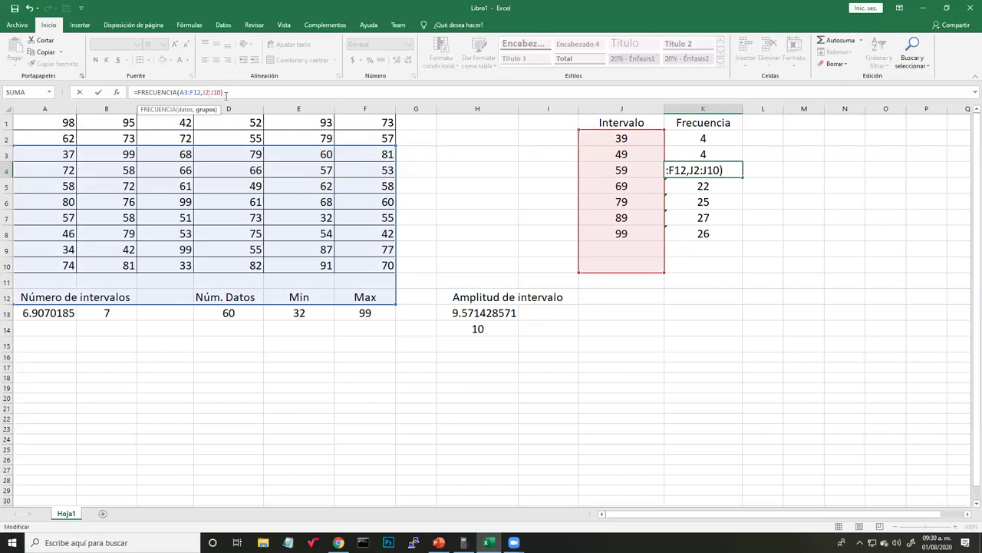
key(BackSpace)
key(BackSpace)
key(F7)
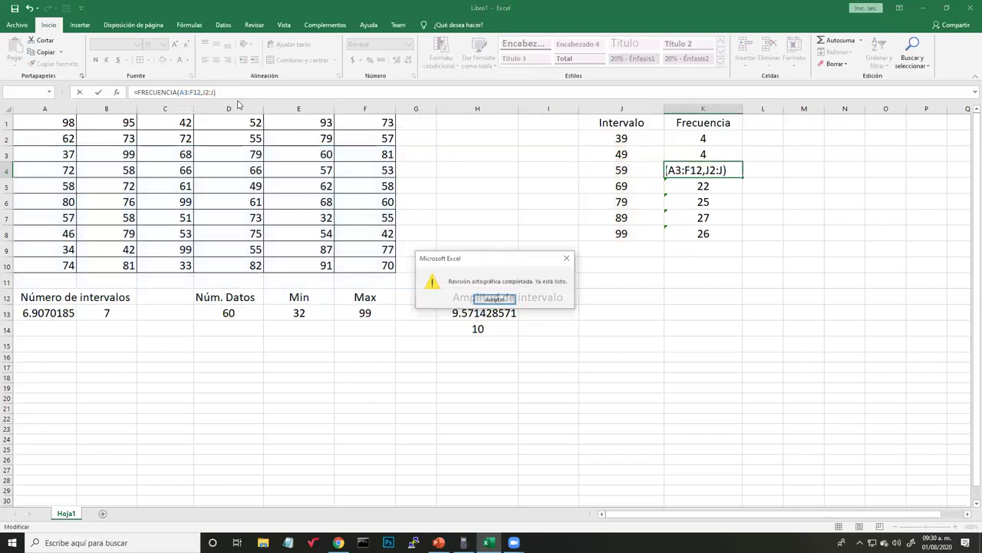
key(Return)
click(213, 92)
text(8)
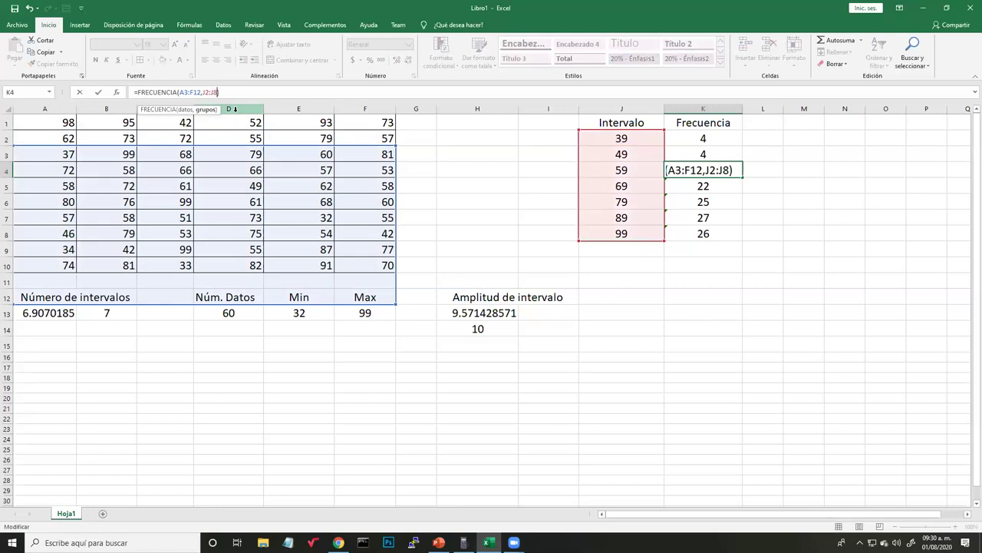
key(Return)
click(703, 170)
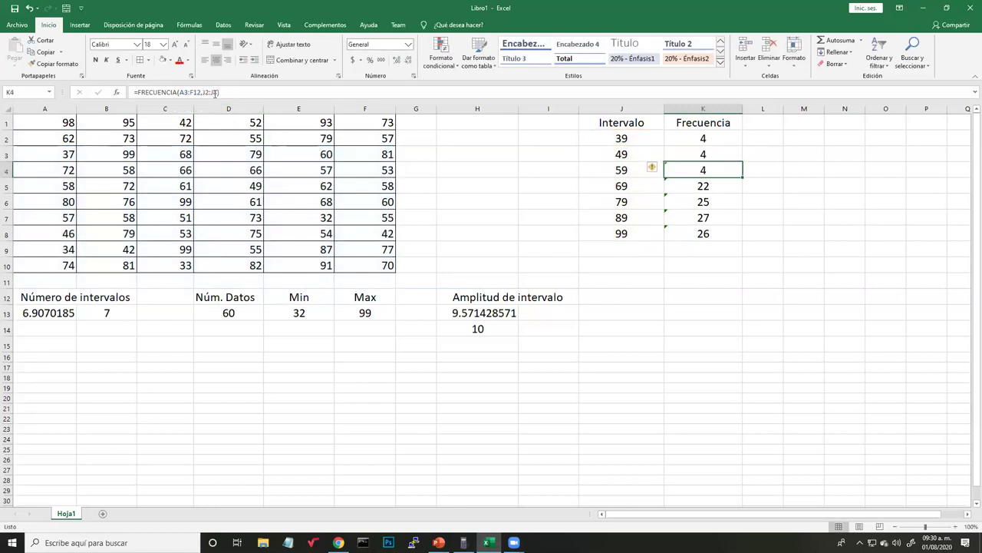
Drag K3's data range borders so it covers A1:F10.
double_click(690, 170)
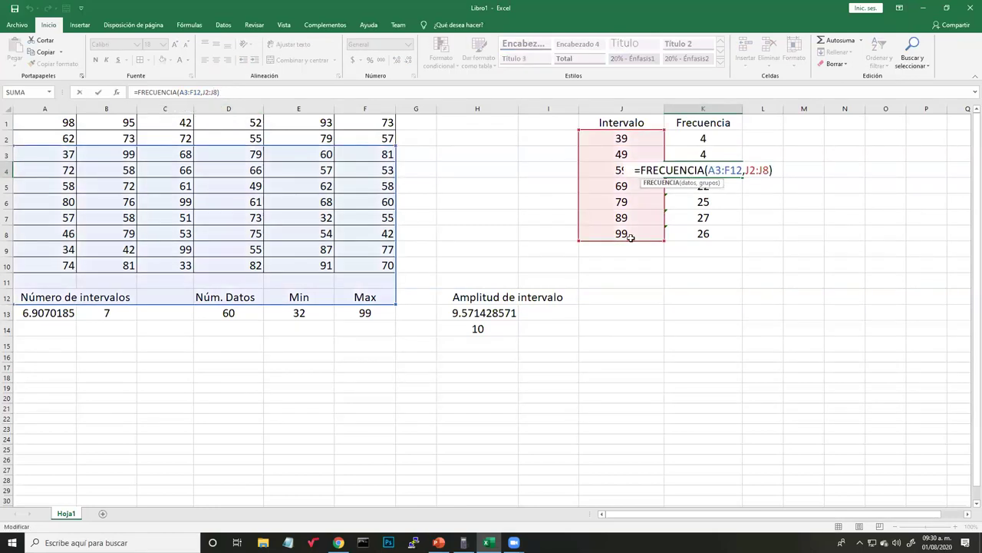
key(Escape)
click(716, 186)
click(712, 167)
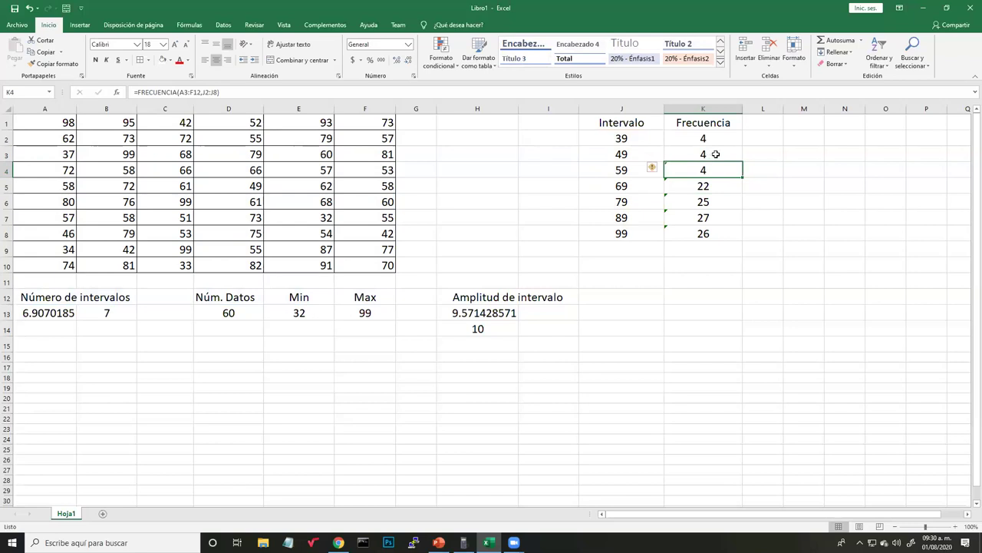
click(717, 153)
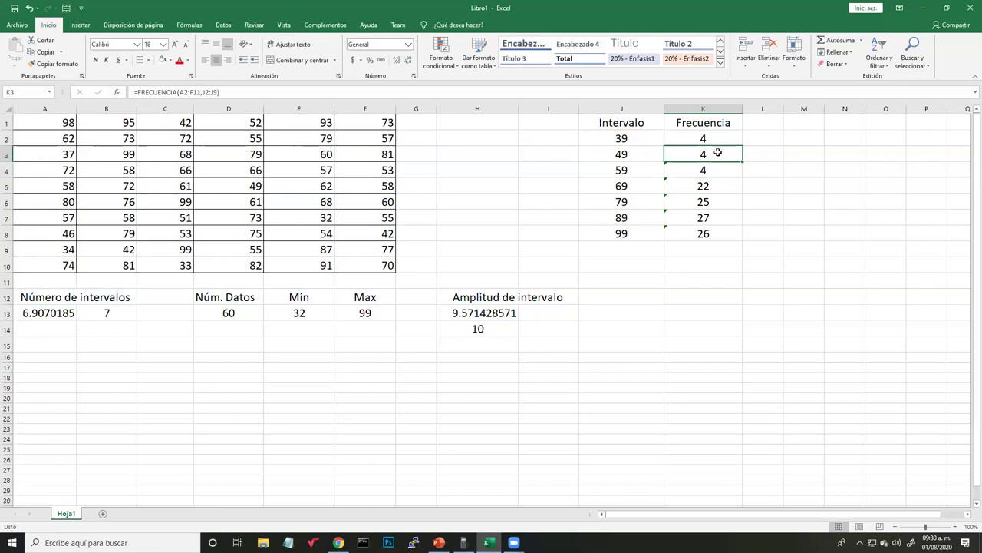
double_click(719, 153)
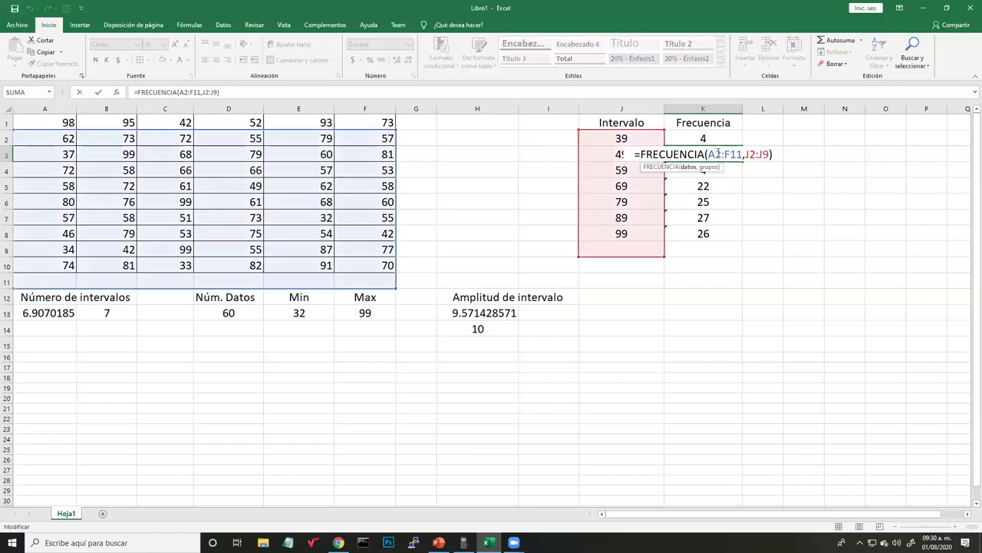
drag(395, 288, 398, 267)
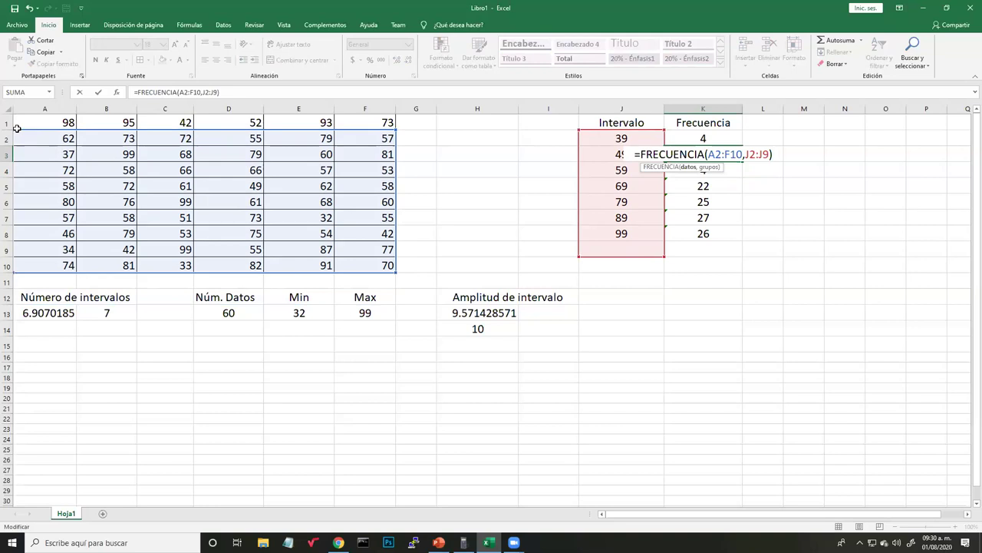
drag(17, 132, 10, 120)
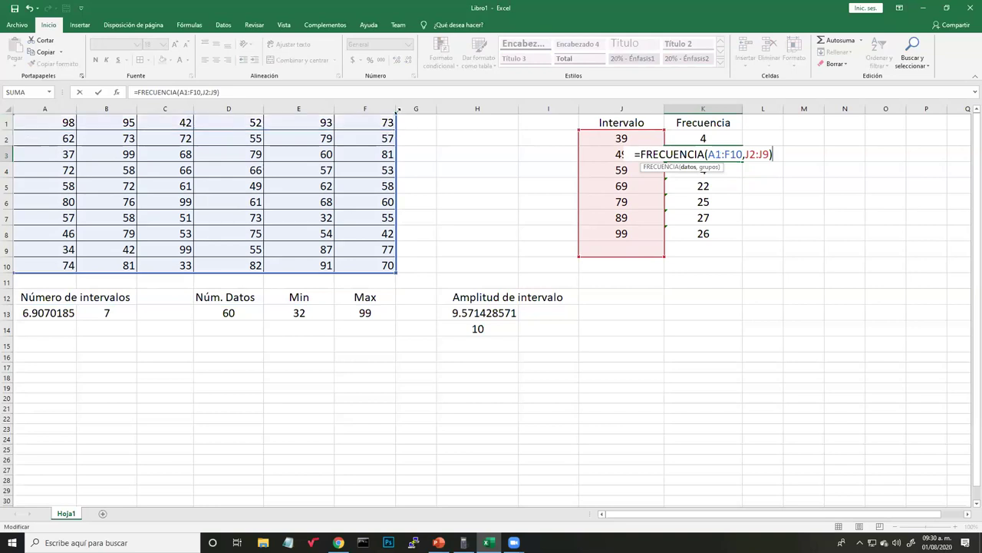
key(Return)
Reopen the K3, K4 and K2 formulas to check their ranges, leaving them unchanged.
click(724, 153)
double_click(724, 153)
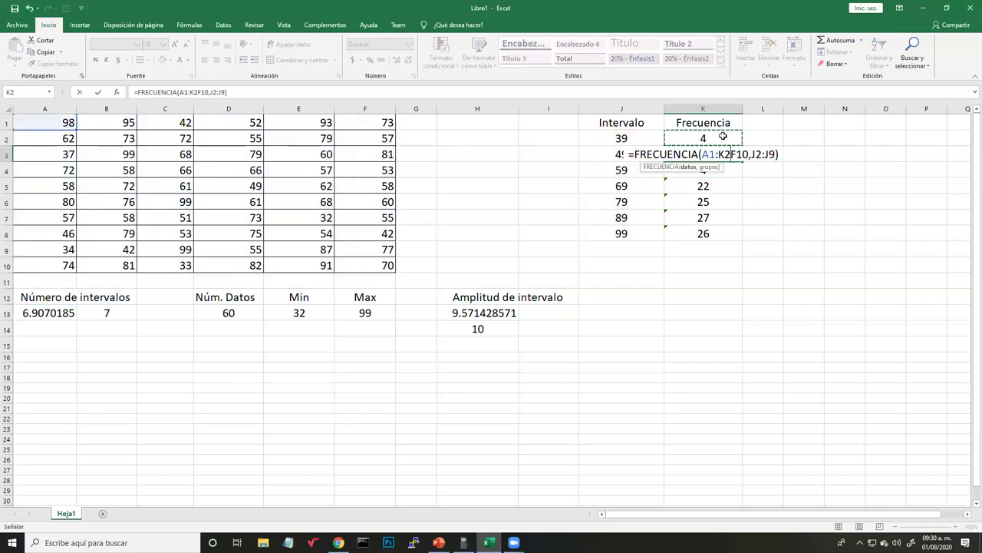
click(723, 136)
key(Escape)
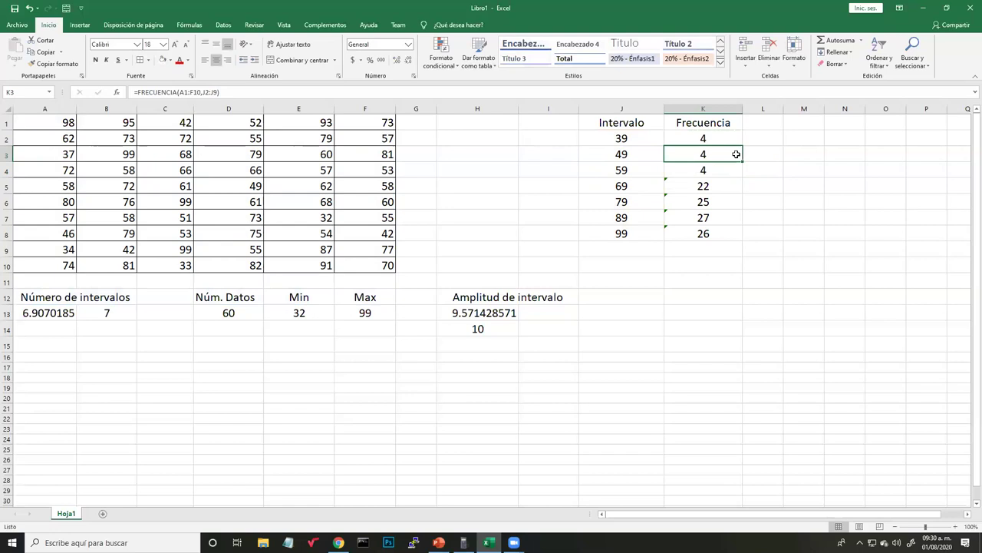
double_click(733, 170)
key(Escape)
double_click(731, 150)
key(Escape)
double_click(733, 138)
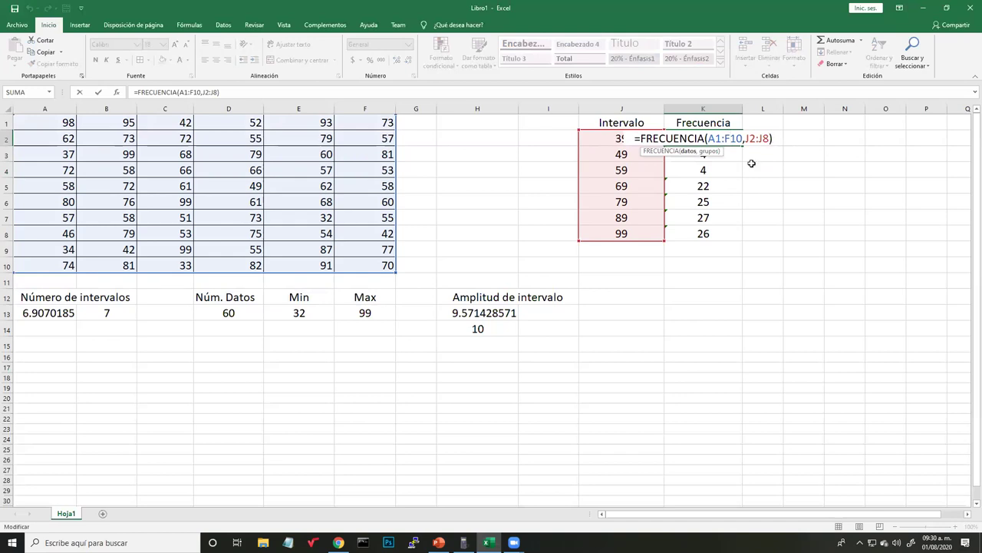
Change K4's data range to start at A1, keeping its result at 4.
double_click(730, 155)
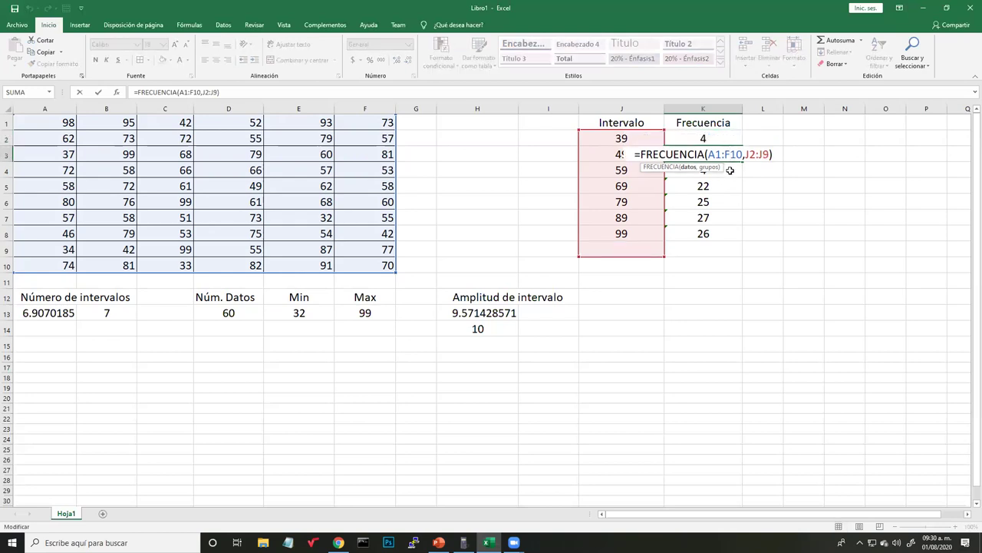
double_click(730, 170)
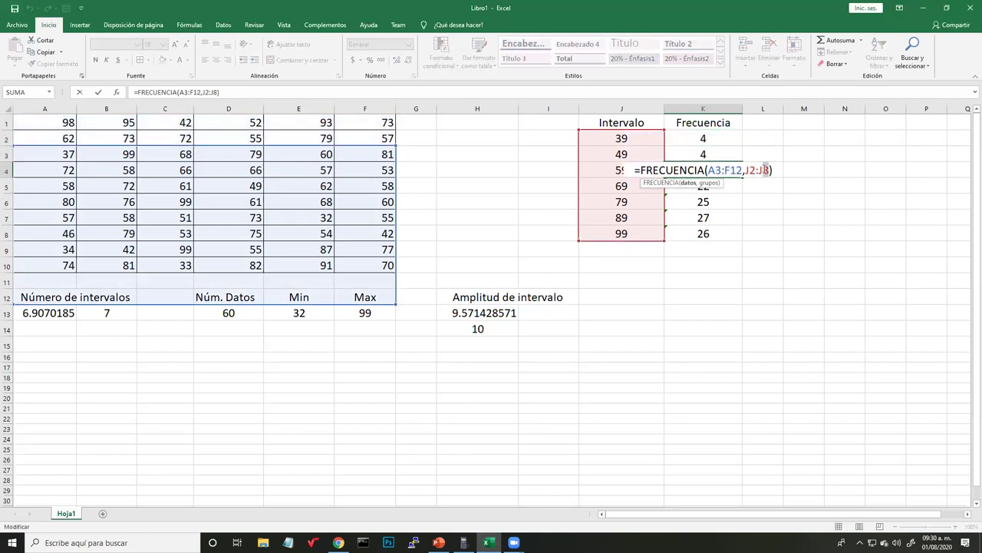
key(Return)
double_click(733, 169)
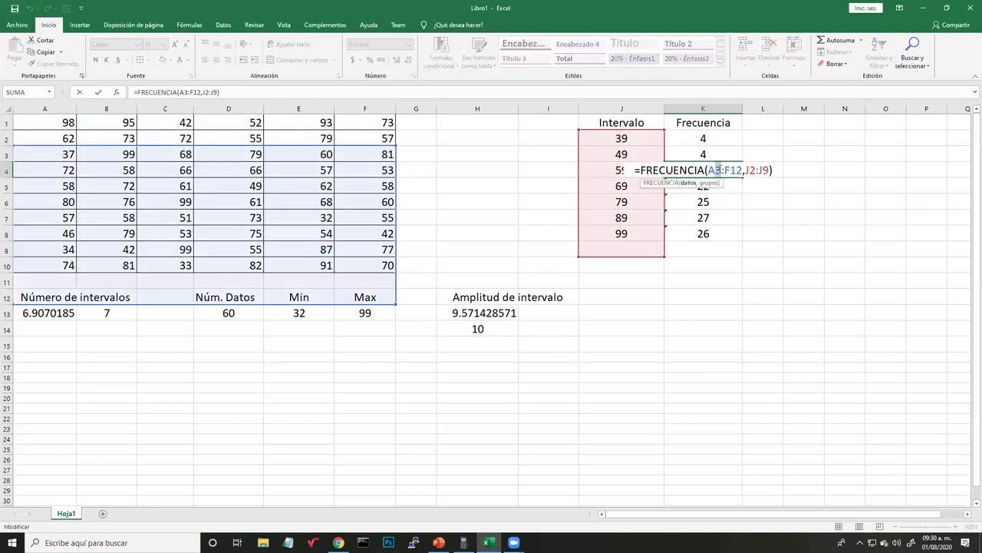
key(BackSpace)
text(1)
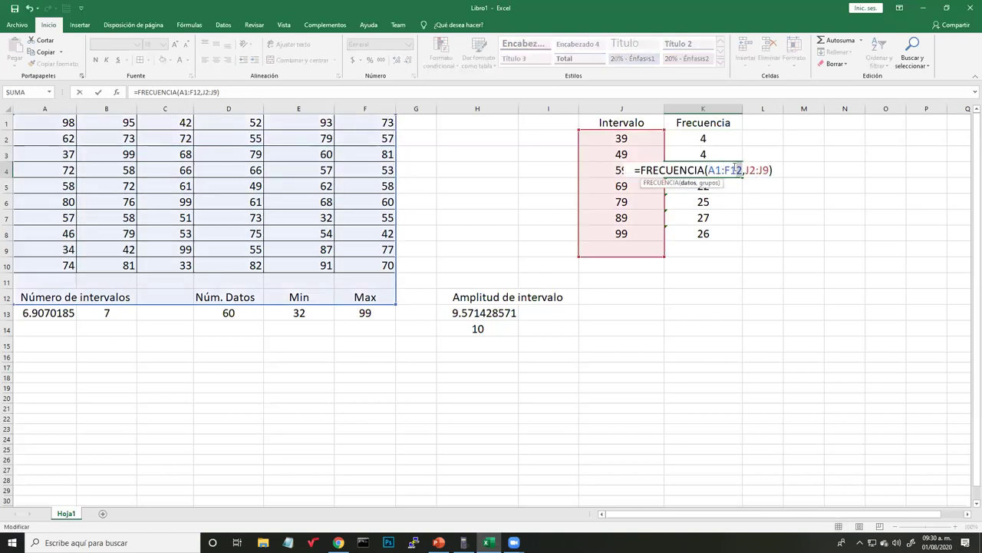
key(Return)
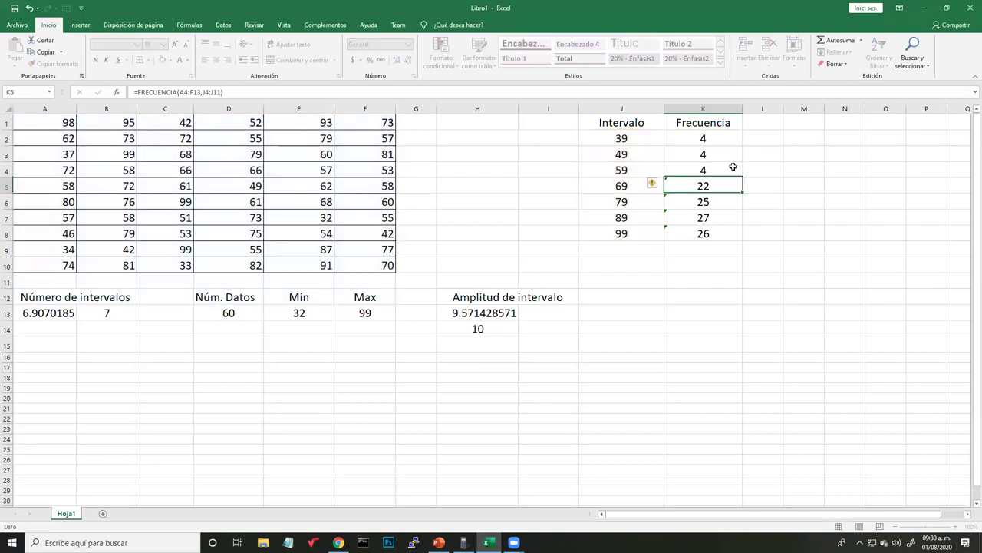
Clear the frequency results from K2 through K8.
click(734, 170)
drag(715, 144, 702, 219)
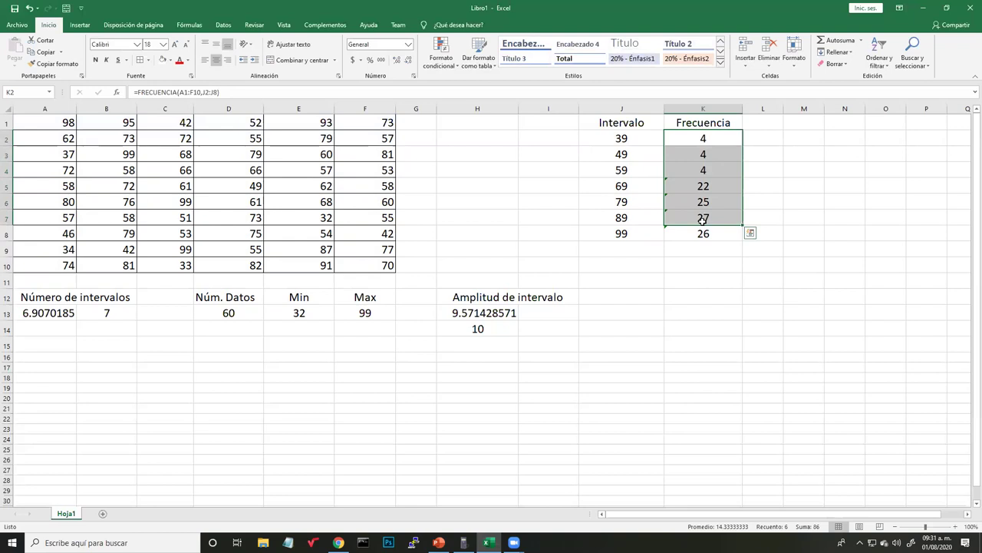
key(Delete)
click(699, 230)
key(Delete)
click(689, 141)
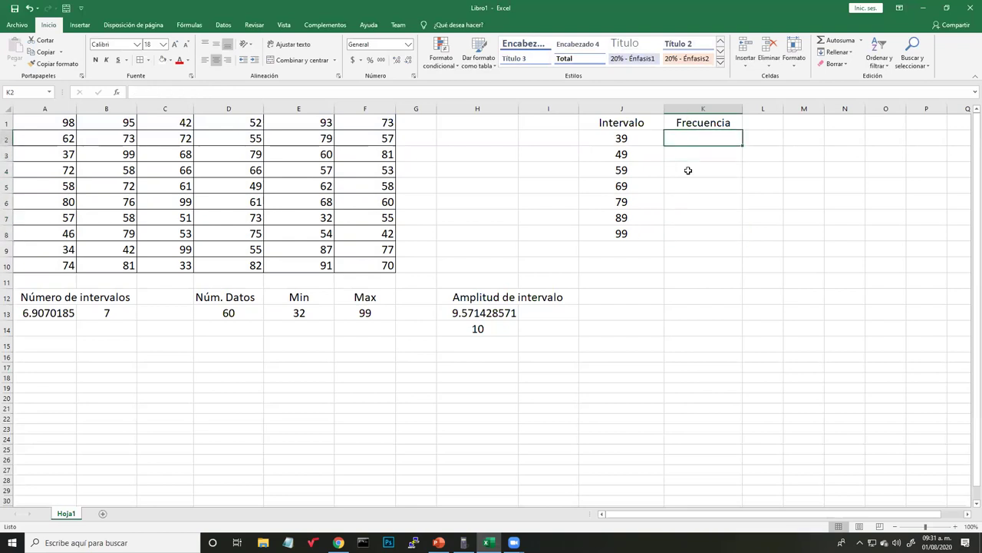
Review the interval limits 39 to 59 and the first data row A1:F1.
click(626, 142)
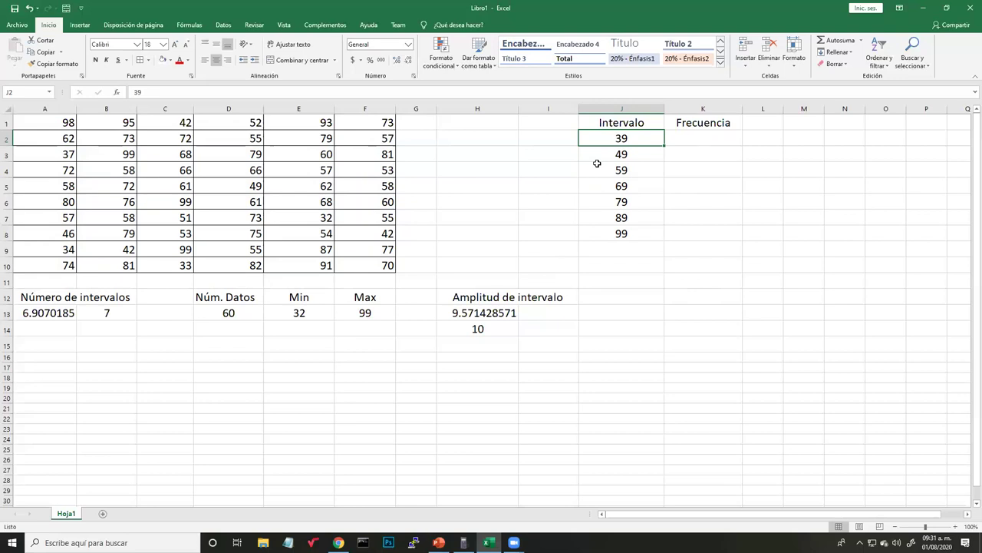
click(634, 158)
click(647, 173)
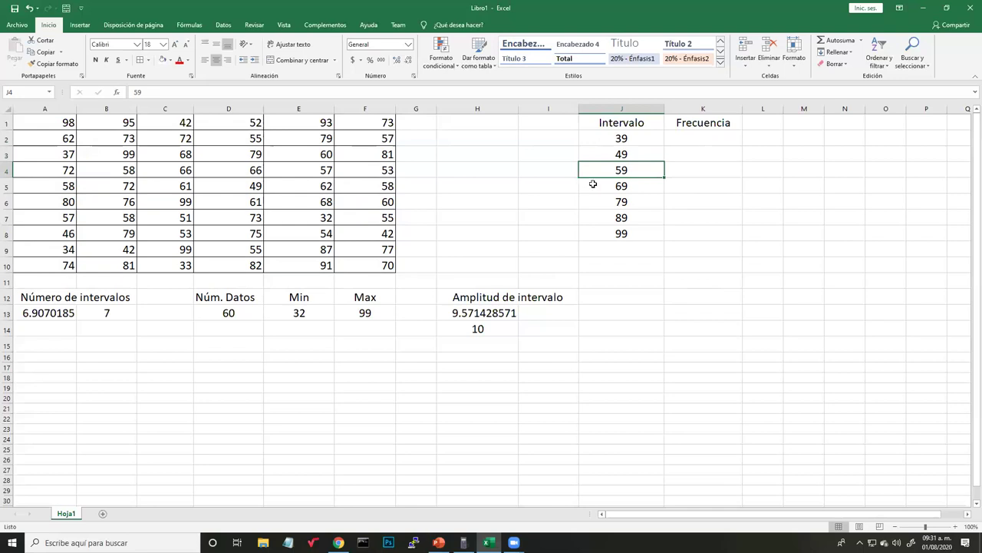
drag(709, 137, 695, 219)
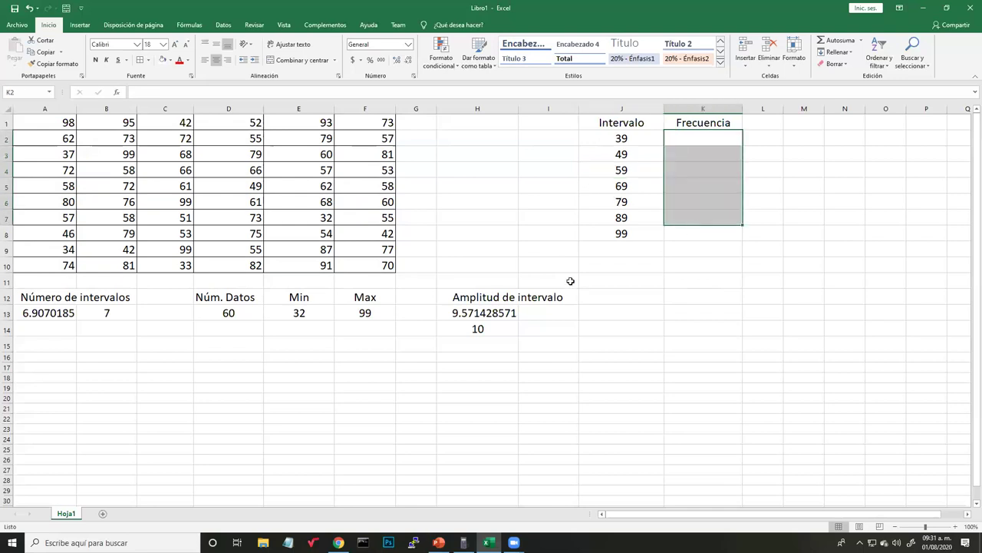
click(65, 120)
key(Right)
key(Right)
key(Right)
key(Right)
key(Right)
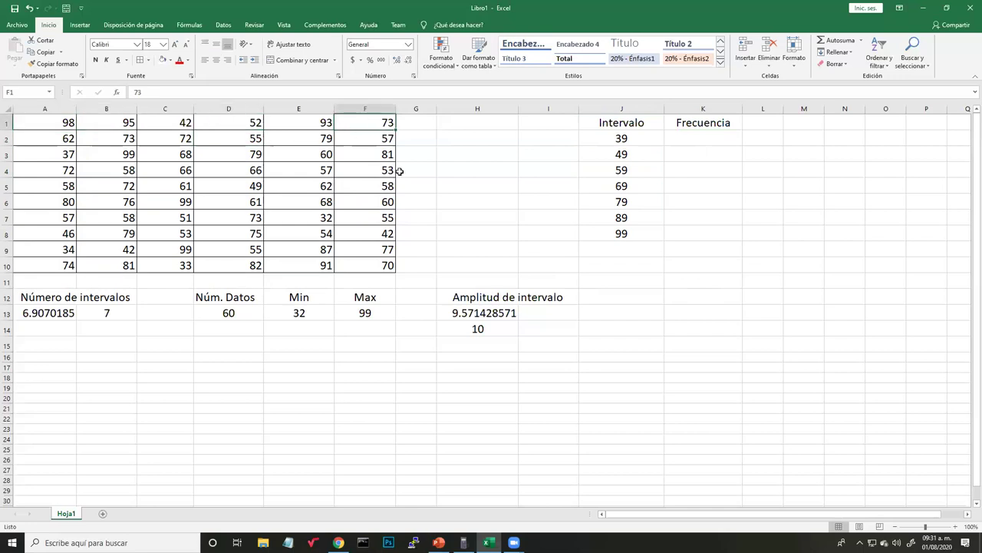
Check the summary row's interval count, number of data, Min and Max cells, then leave Excel.
click(634, 124)
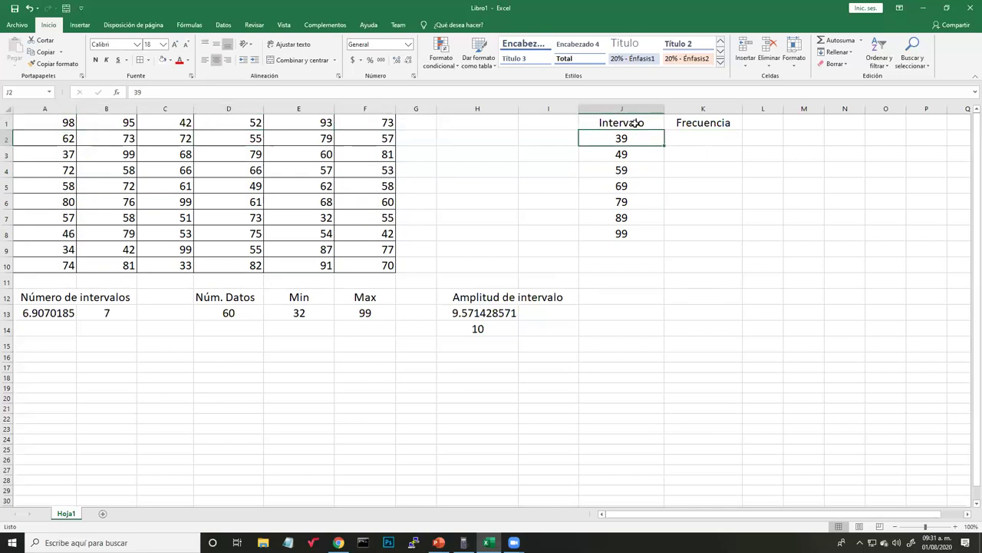
click(62, 300)
click(59, 316)
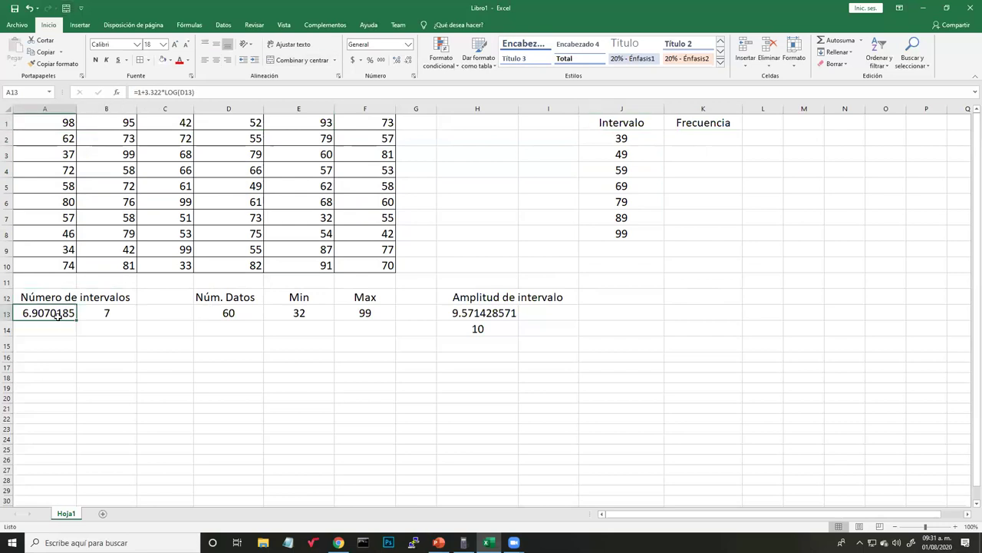
click(207, 297)
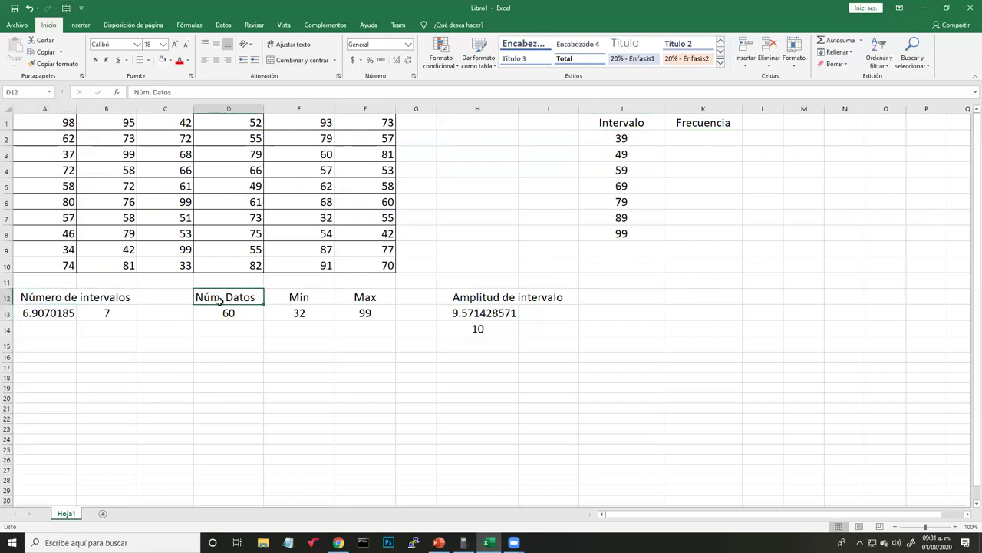
click(305, 299)
click(383, 296)
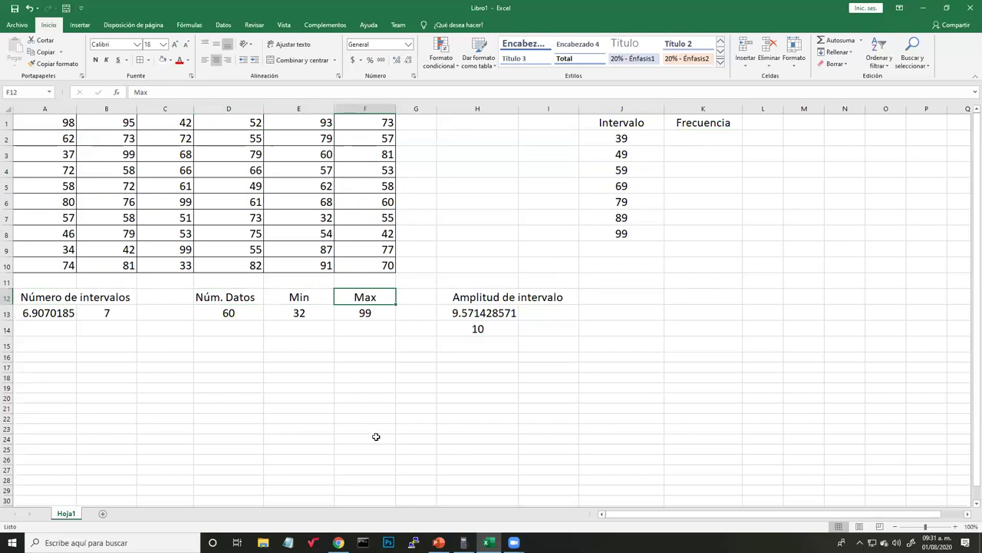
click(338, 543)
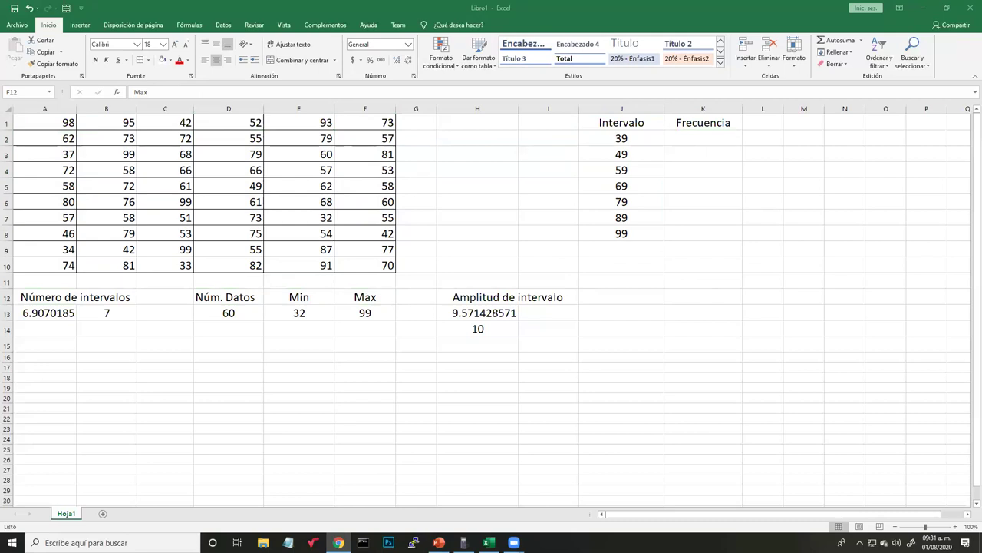
Open the Actividad PDFs from File Explorer and view Actividad 1 at 125%.
key(super+e)
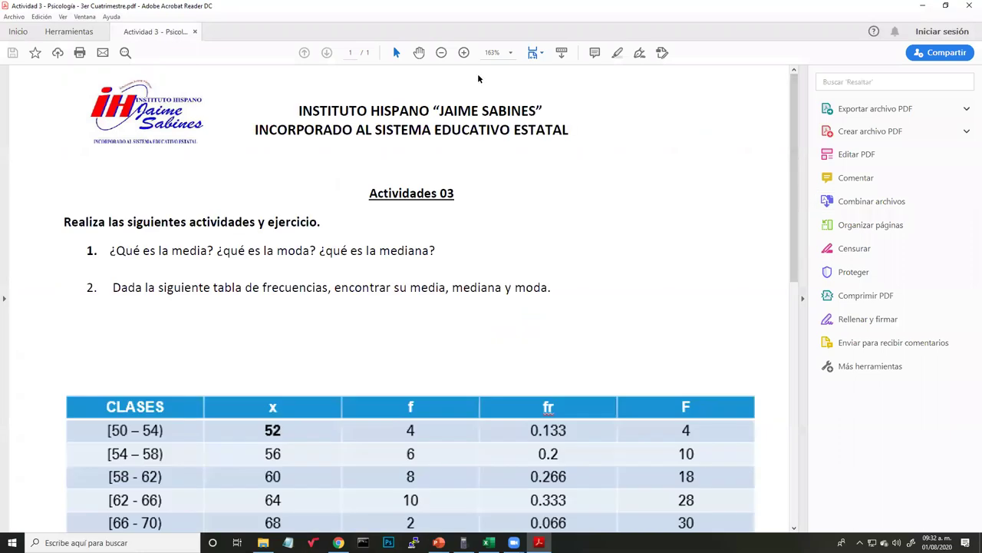
click(441, 52)
click(441, 52)
scroll(432, 307, down, 2)
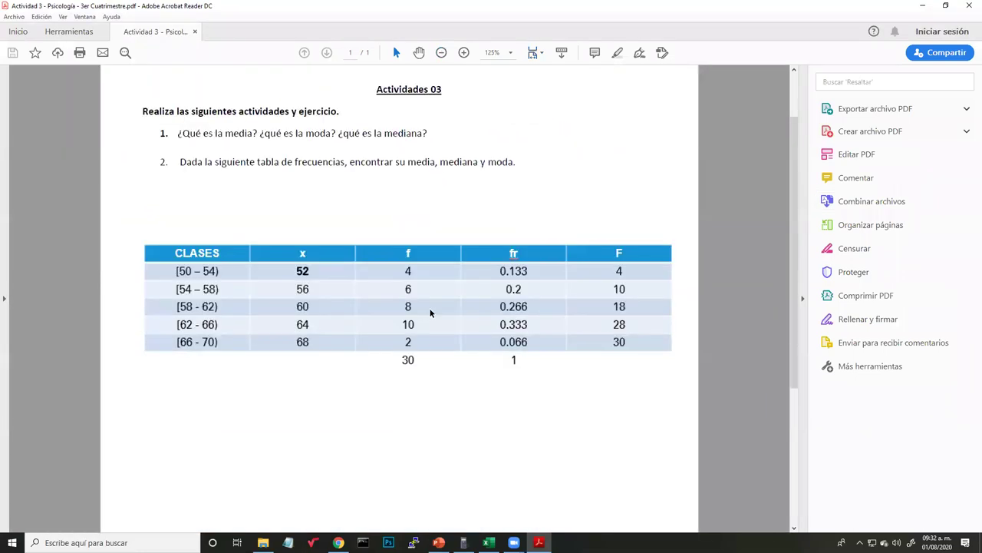
scroll(432, 303, down, 3)
scroll(432, 303, up, 3)
scroll(448, 296, up, 3)
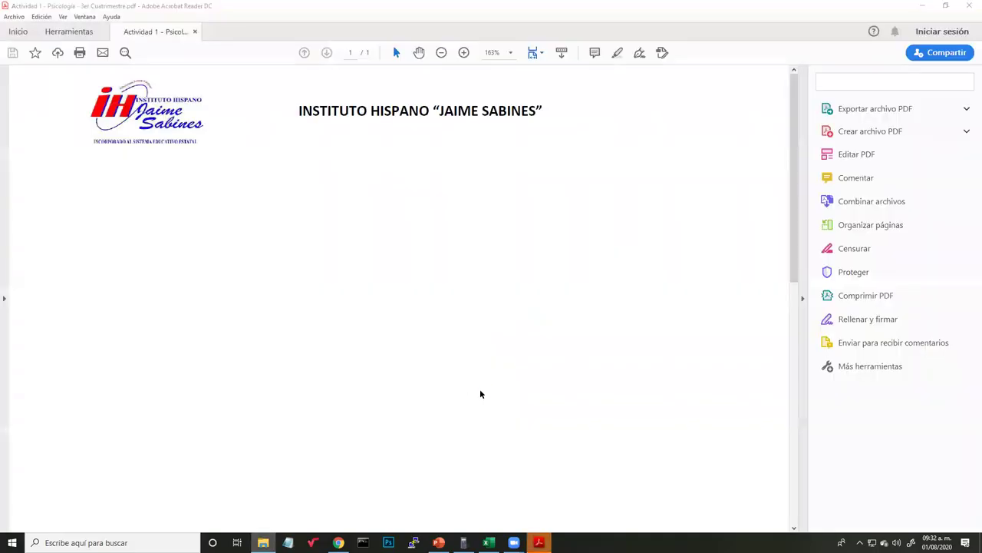
scroll(481, 391, down, 5)
scroll(482, 388, down, 3)
scroll(484, 384, down, 3)
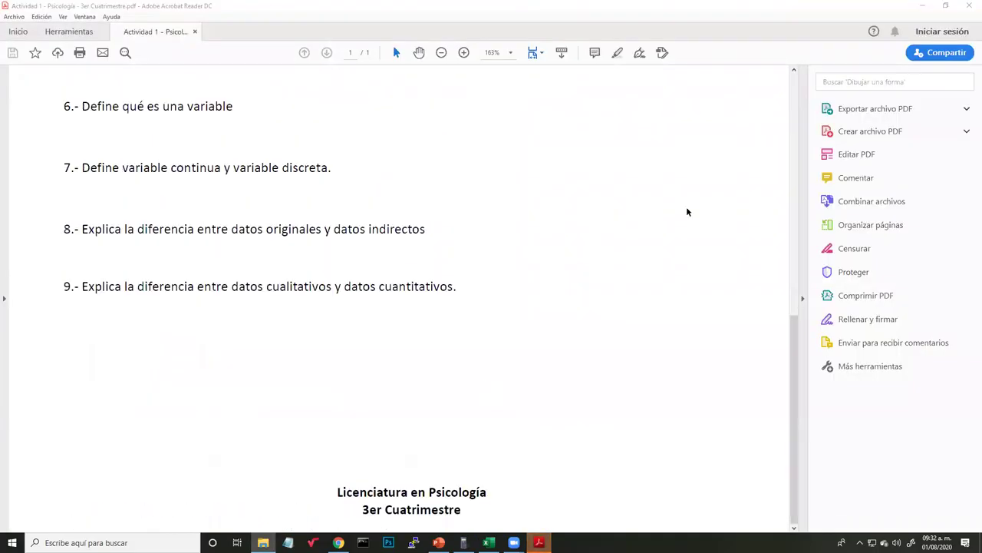
Close Actividad 1 and view the Actividad 2 table of 30 weights at 125%.
click(969, 5)
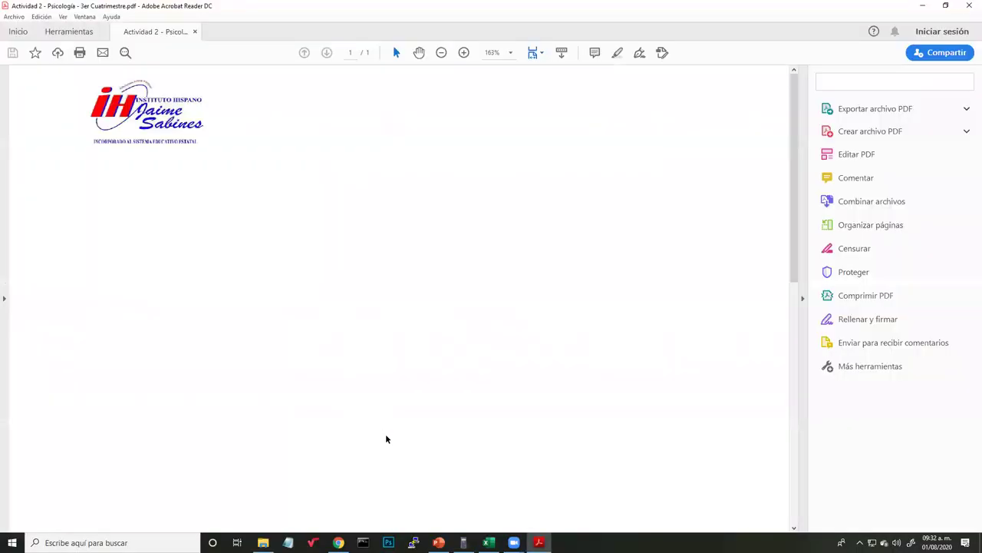
click(441, 52)
scroll(497, 338, down, 1)
scroll(476, 333, down, 1)
scroll(466, 318, up, 1)
scroll(466, 318, down, 3)
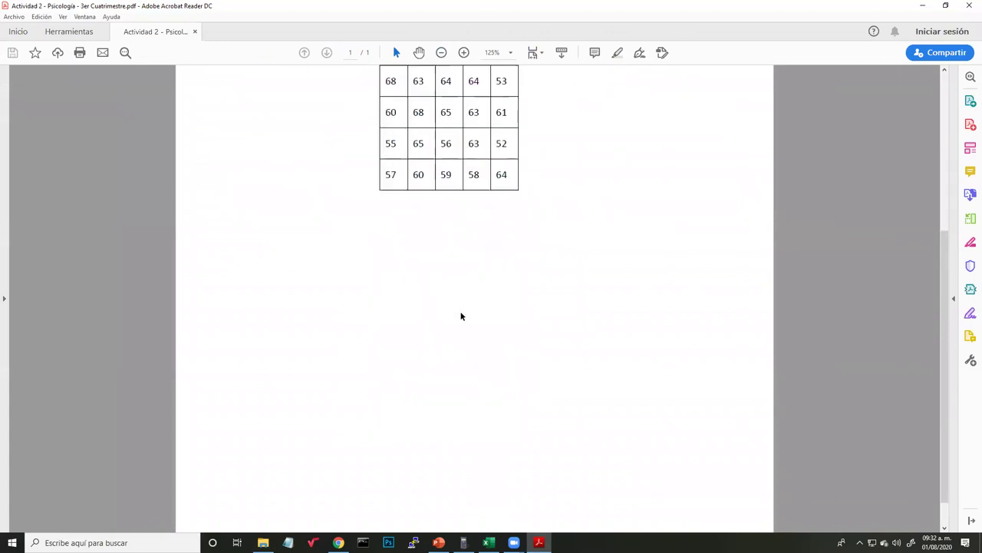
scroll(460, 314, up, 3)
scroll(459, 332, down, 1)
scroll(464, 291, up, 1)
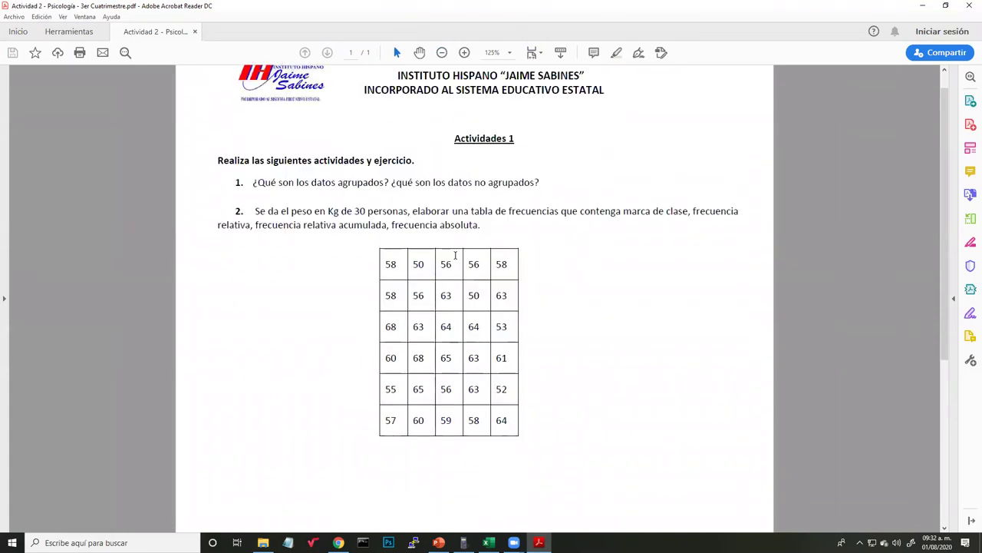
scroll(472, 246, up, 1)
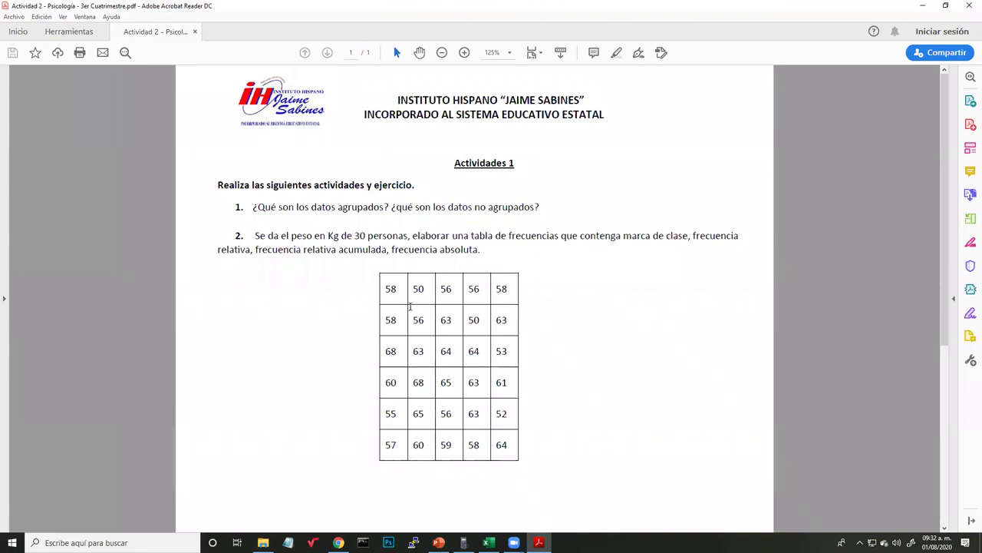
drag(383, 288, 418, 319)
click(546, 460)
Place the restored Acrobat window on the left, bring Excel in front, and select cell A16.
key(alt+Tab)
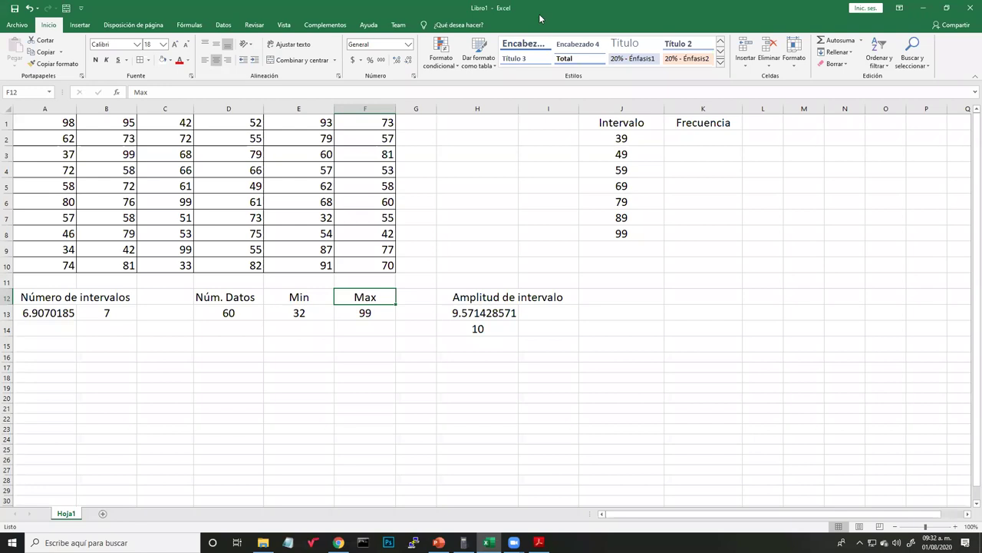
double_click(599, 17)
double_click(638, 15)
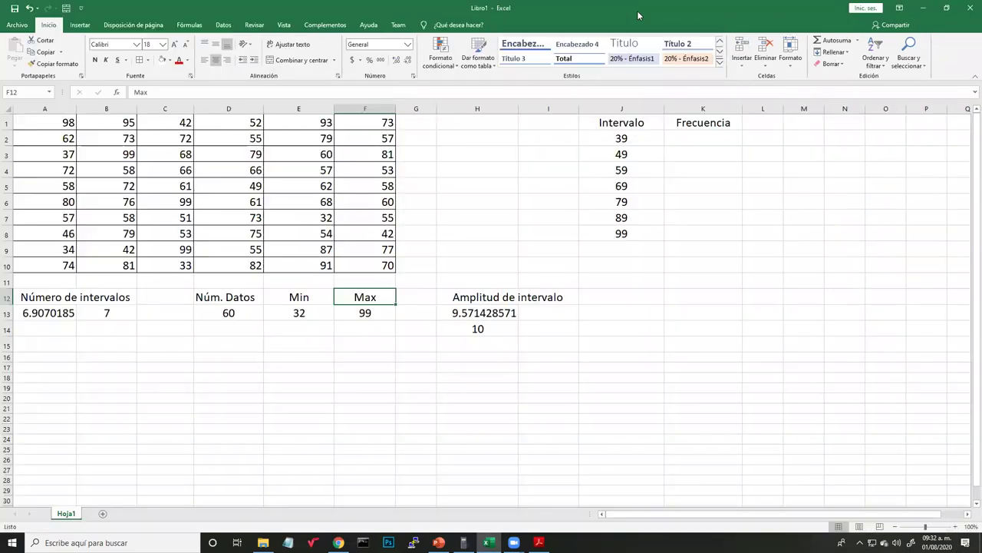
key(super+Down)
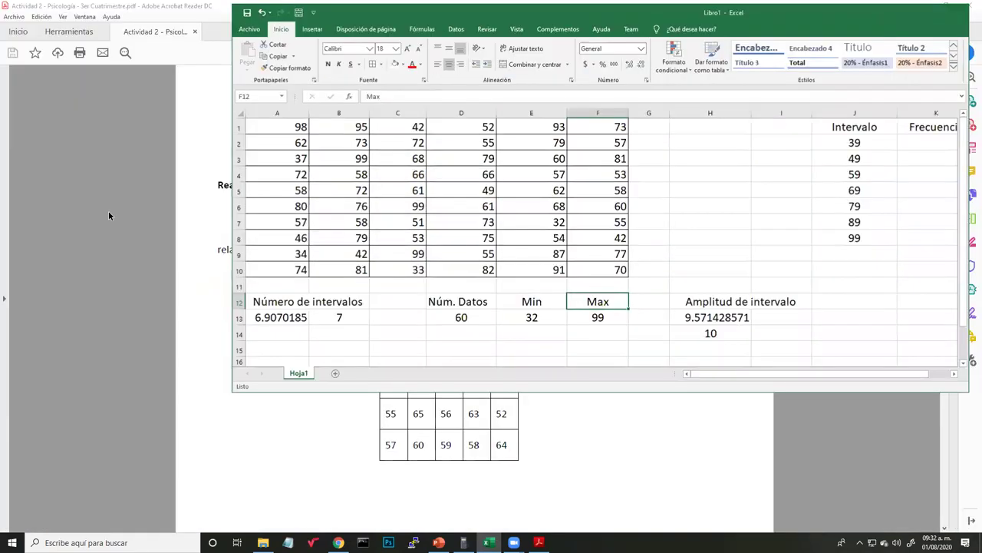
click(99, 203)
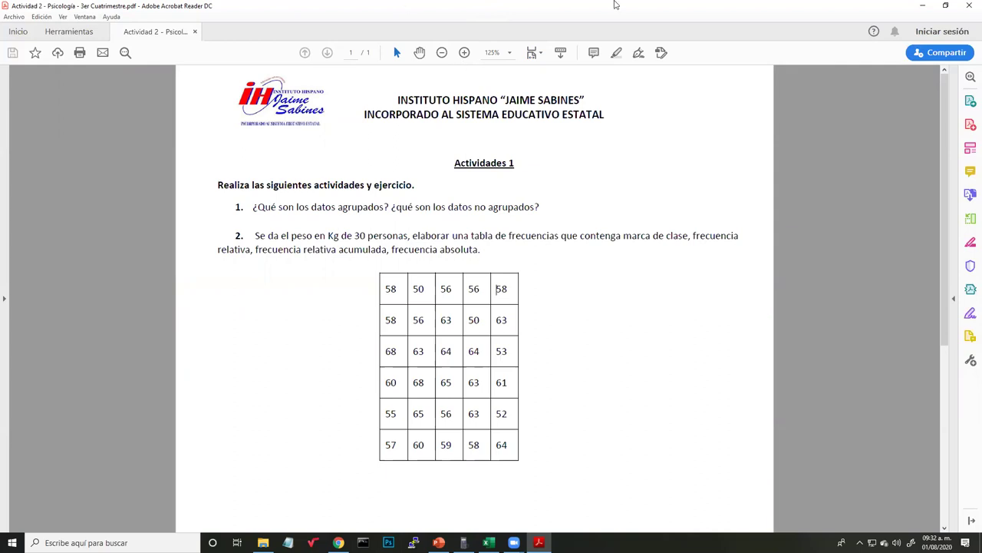
double_click(617, 7)
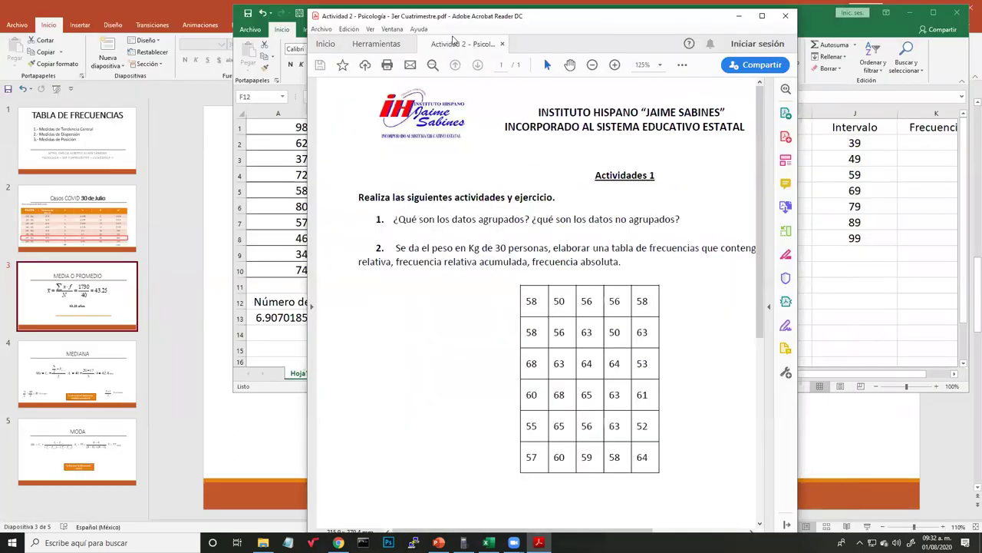
drag(452, 40, 81, 33)
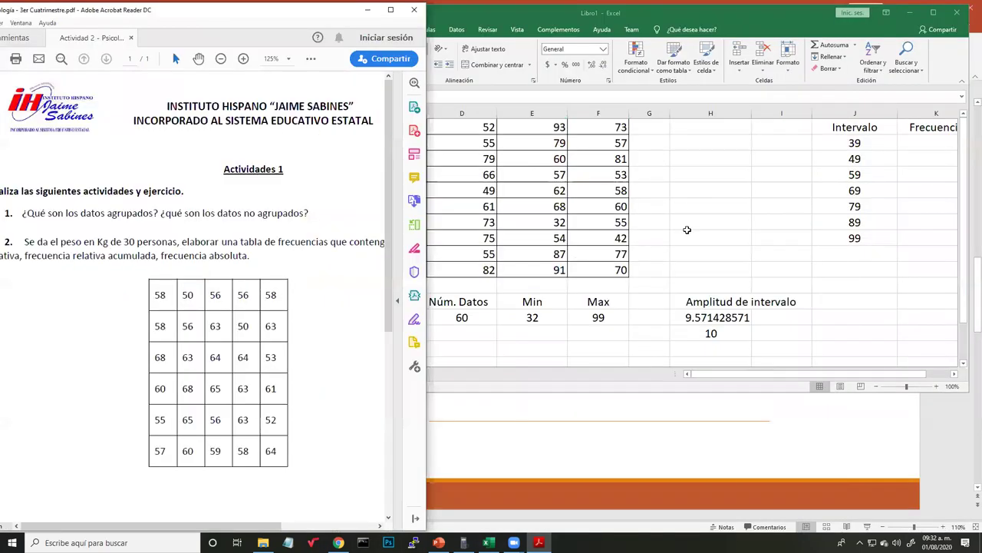
click(687, 229)
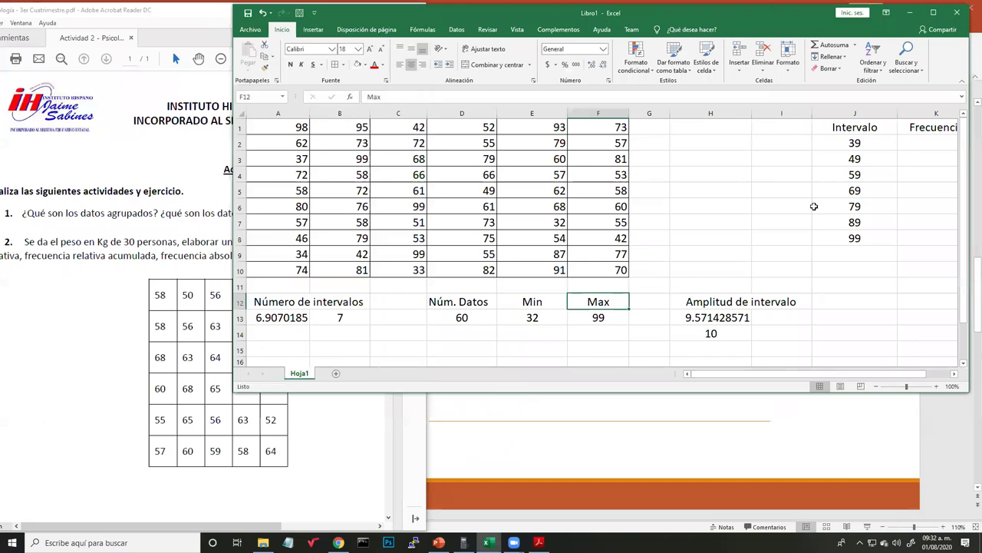
scroll(300, 208, down, 3)
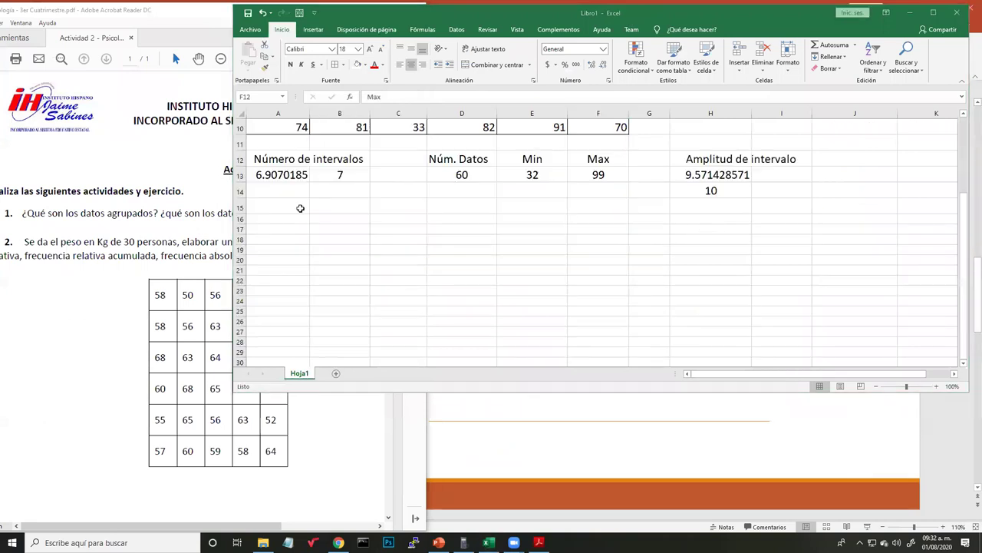
click(301, 208)
Shift the workbook window right and set A16:E23 to font size 18.
click(291, 219)
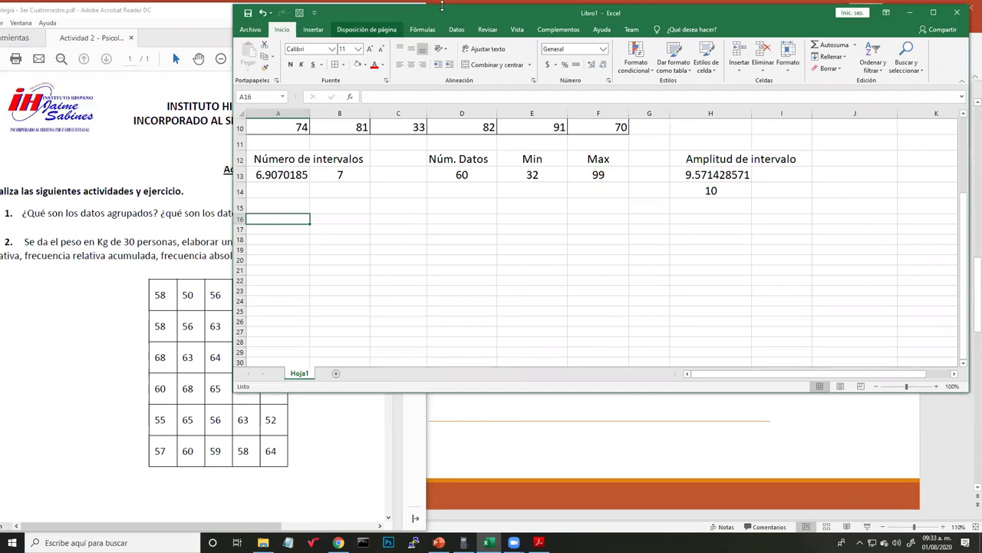
drag(442, 6, 560, 21)
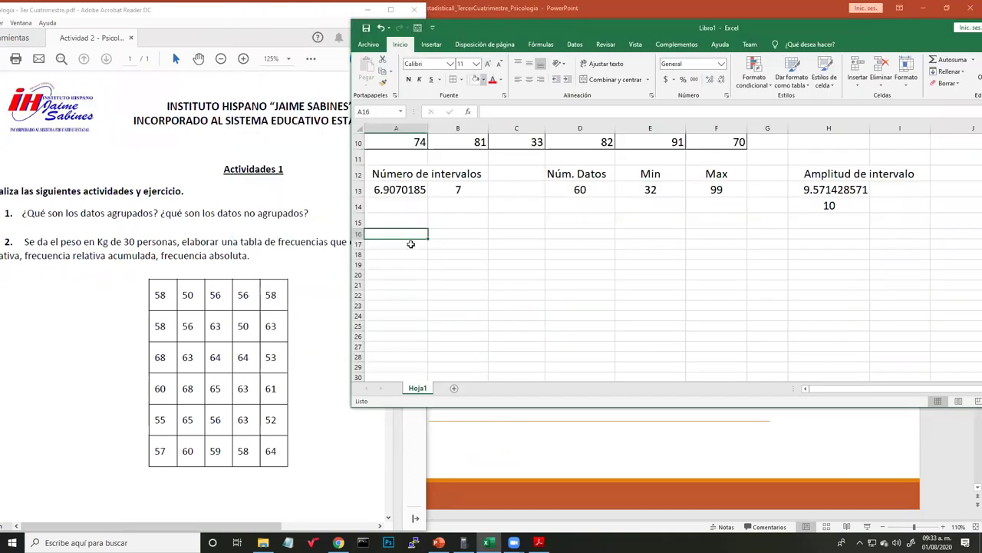
drag(407, 234, 674, 305)
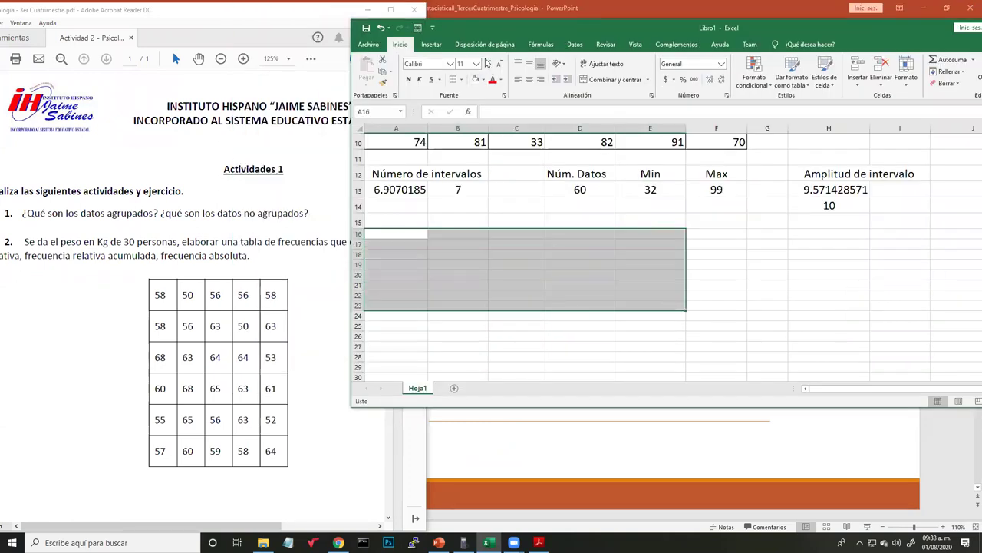
click(490, 64)
click(490, 64)
click(490, 64)
click(490, 65)
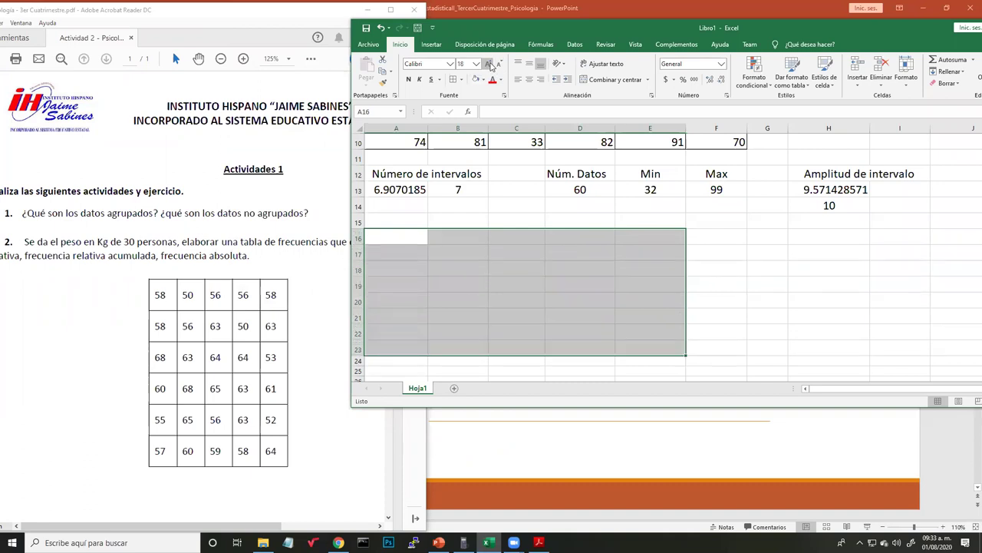
Enter rows 16–17 weights: 58, 50, 56, 56, 58 and 58, 56, 63, 50, 63.
click(407, 244)
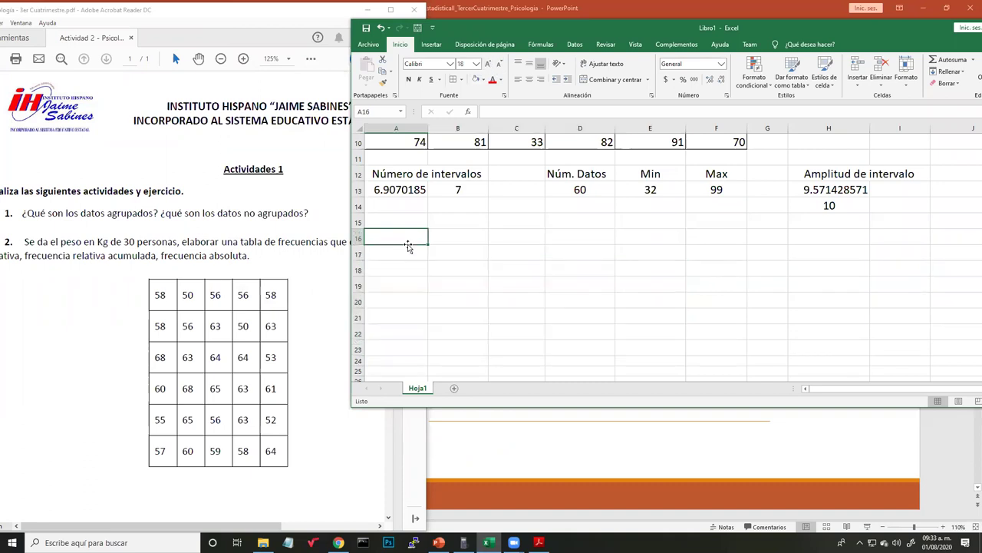
text(58)
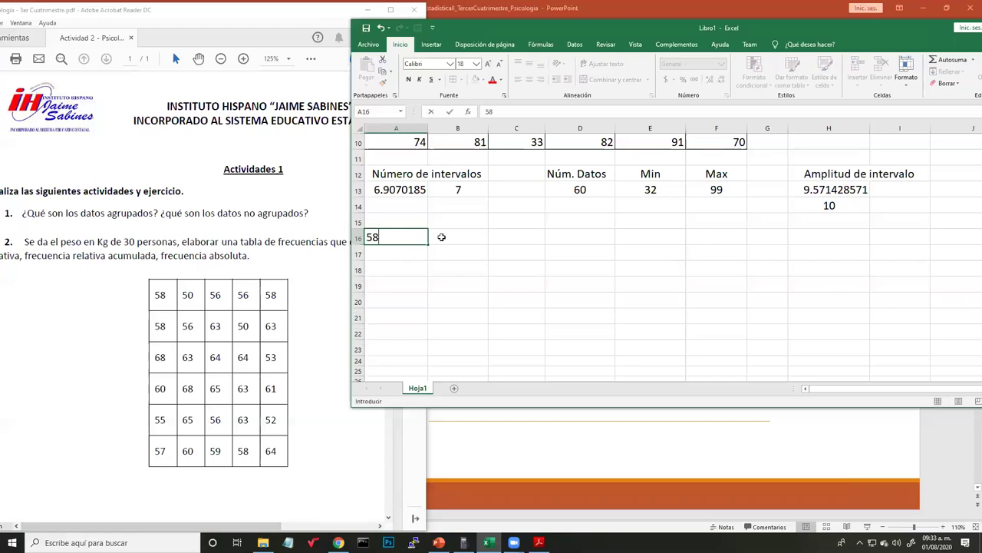
click(444, 235)
text(50)
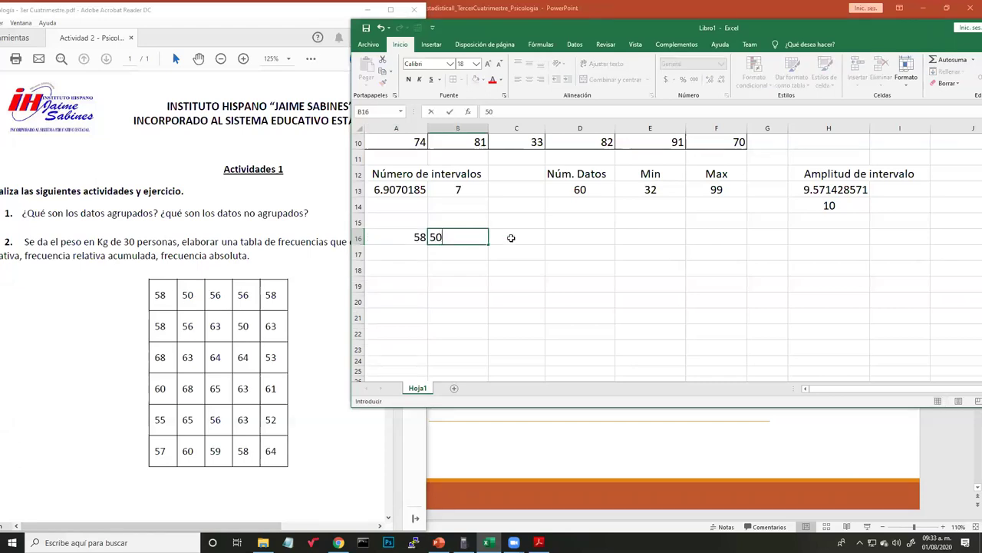
click(511, 238)
text(56)
click(567, 236)
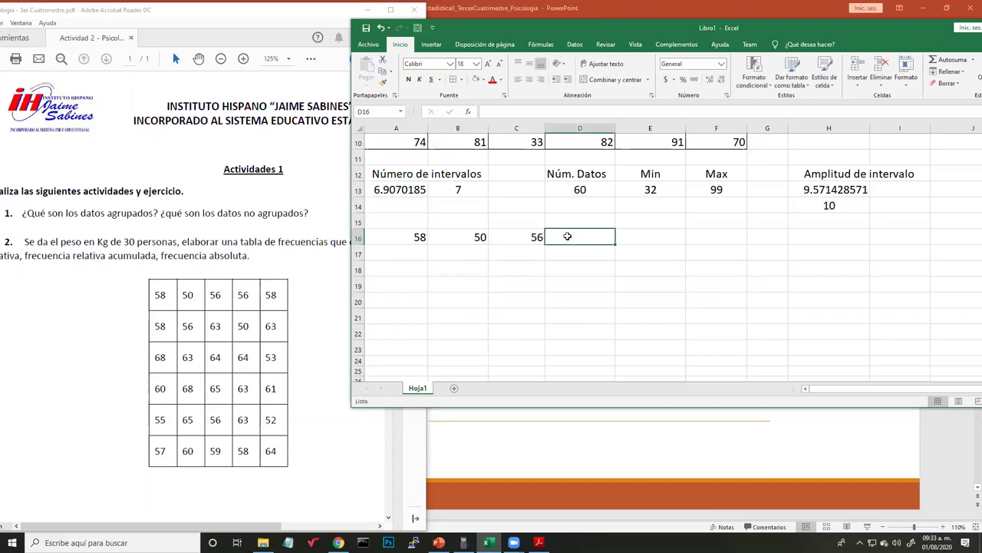
text(56)
click(664, 242)
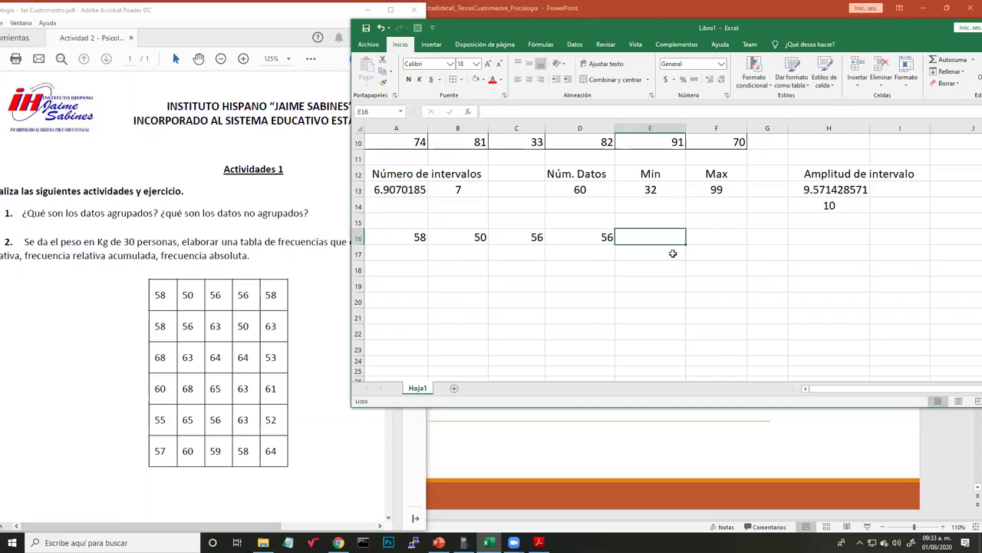
text(58)
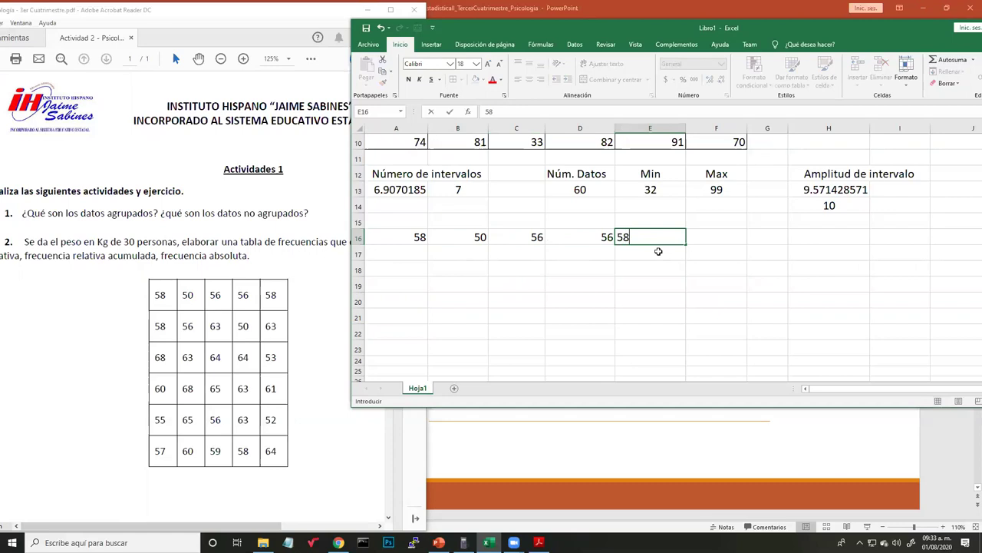
click(416, 253)
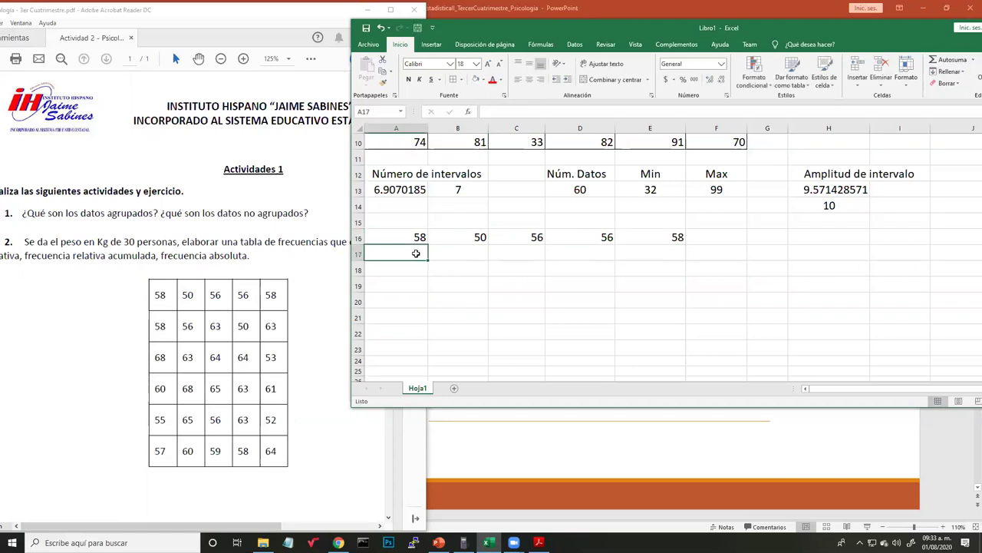
text(58)
click(466, 254)
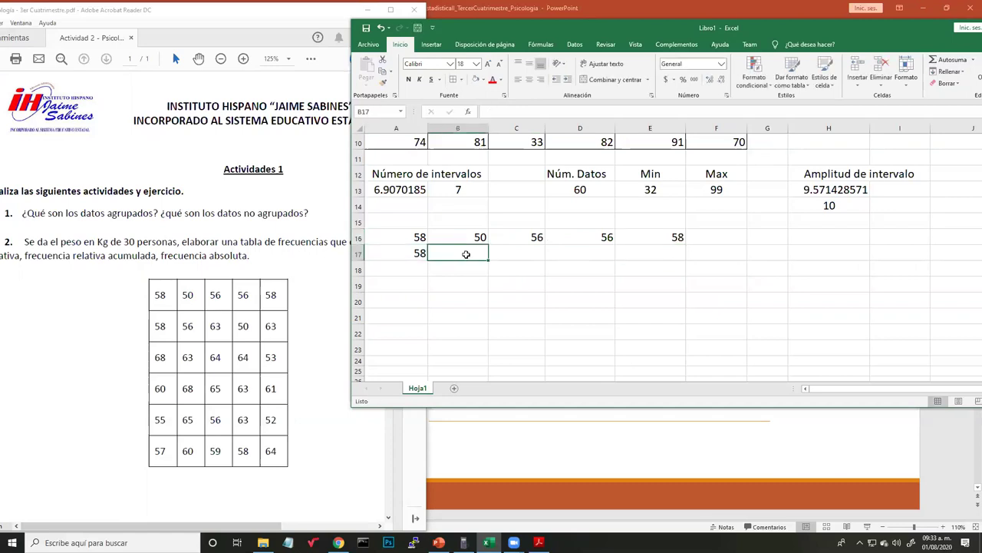
text(56)
click(507, 251)
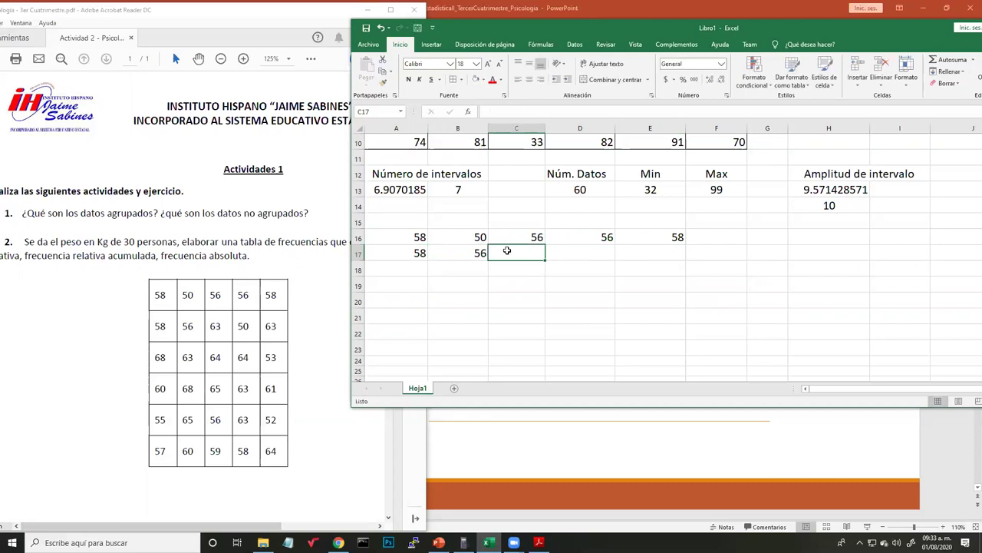
text(63)
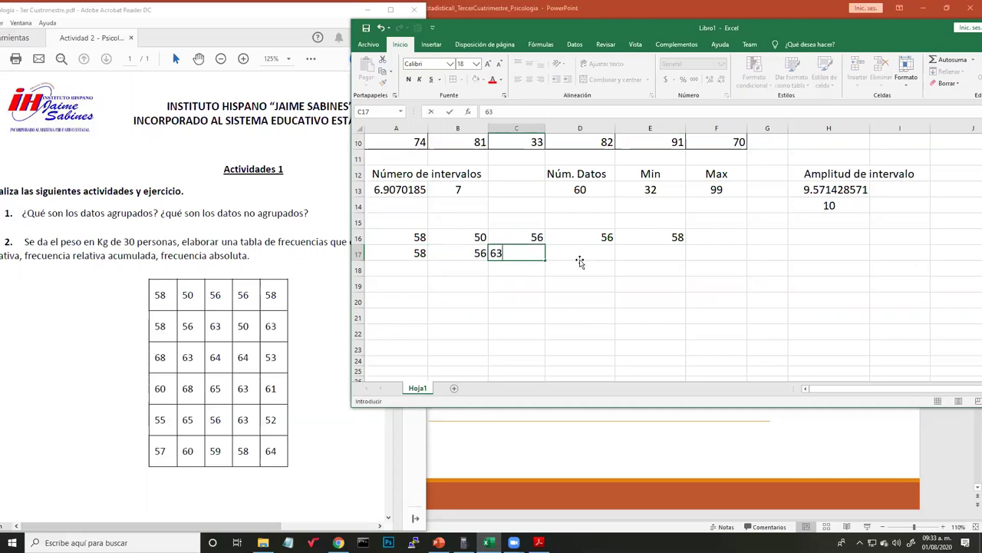
click(578, 259)
text(50)
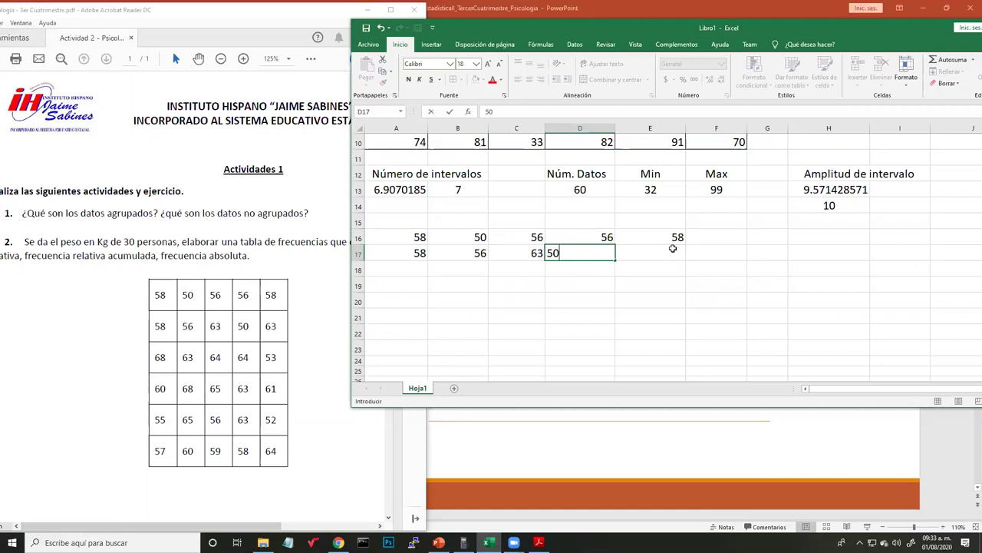
click(672, 248)
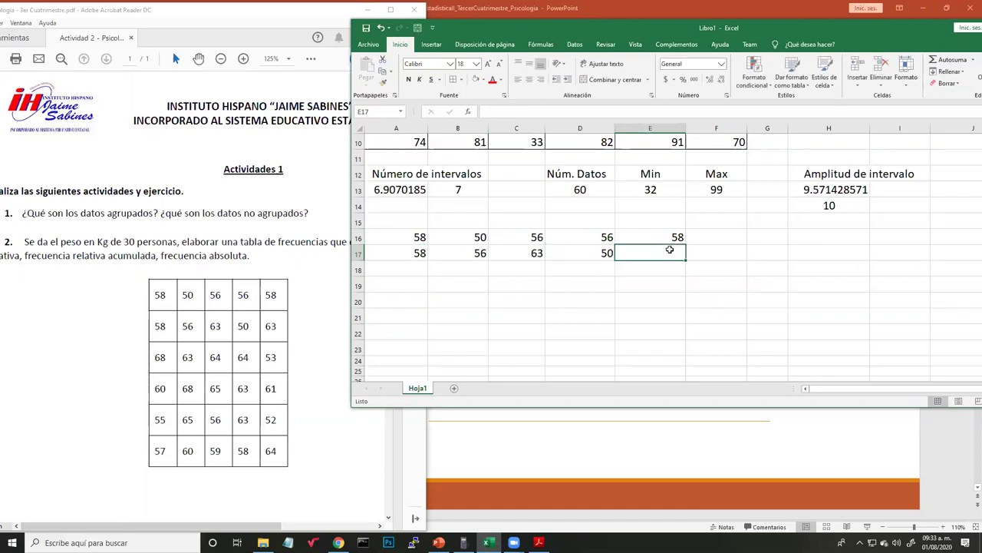
text(63)
click(407, 257)
Enter rows 18–19 weights, correcting D18 to 64 and D19 to 63.
click(421, 266)
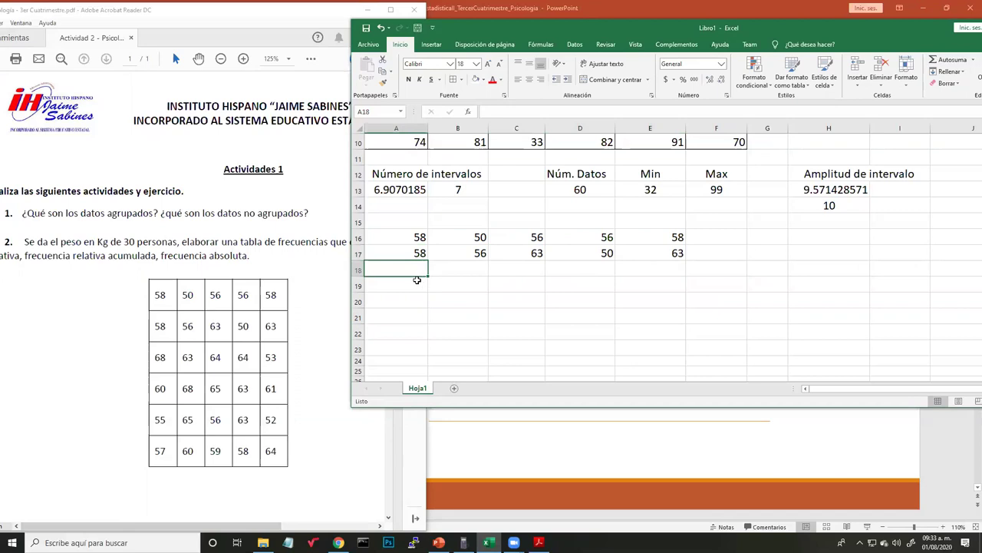
text(68)
click(464, 267)
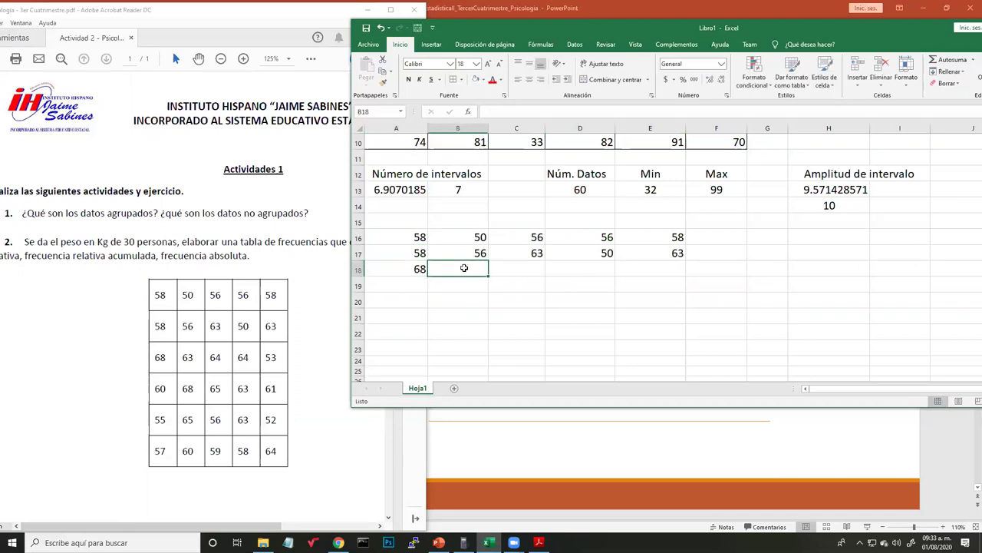
text(63)
click(512, 270)
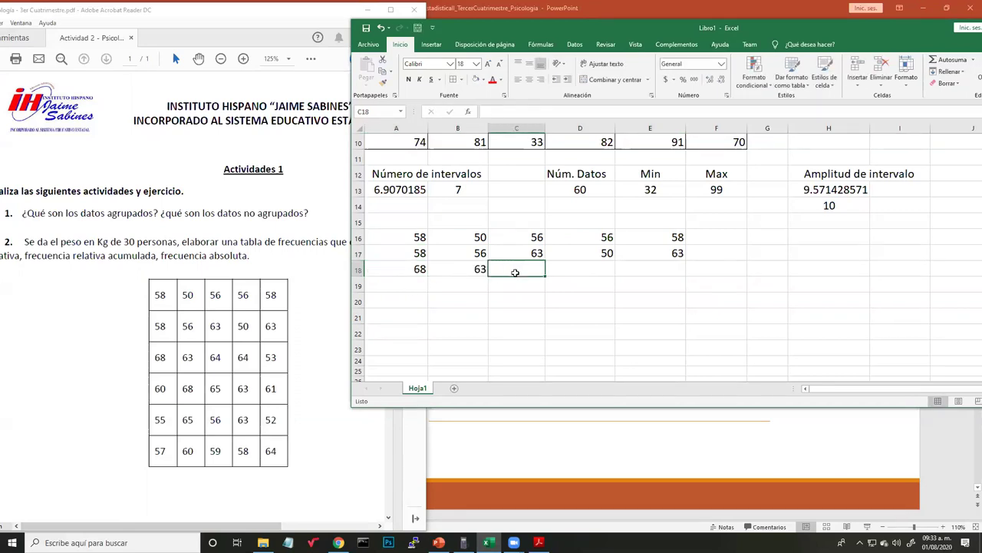
text(64)
click(564, 269)
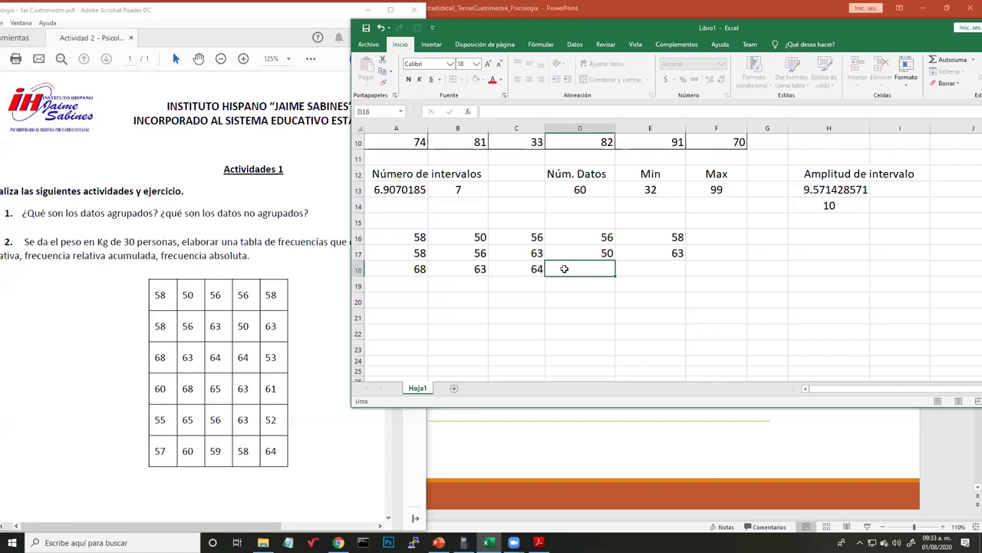
text(63)
key(BackSpace)
text(4)
click(631, 269)
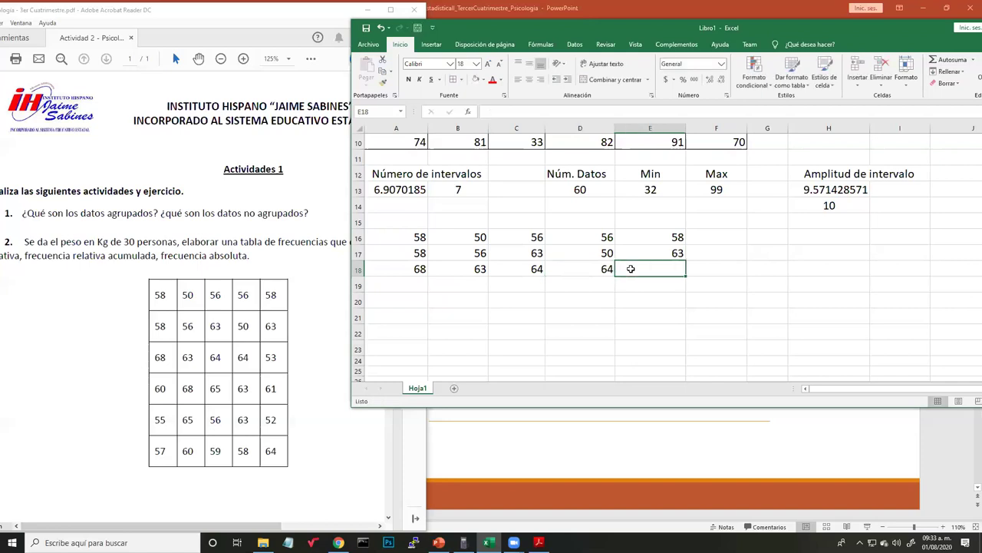
text(53)
click(410, 288)
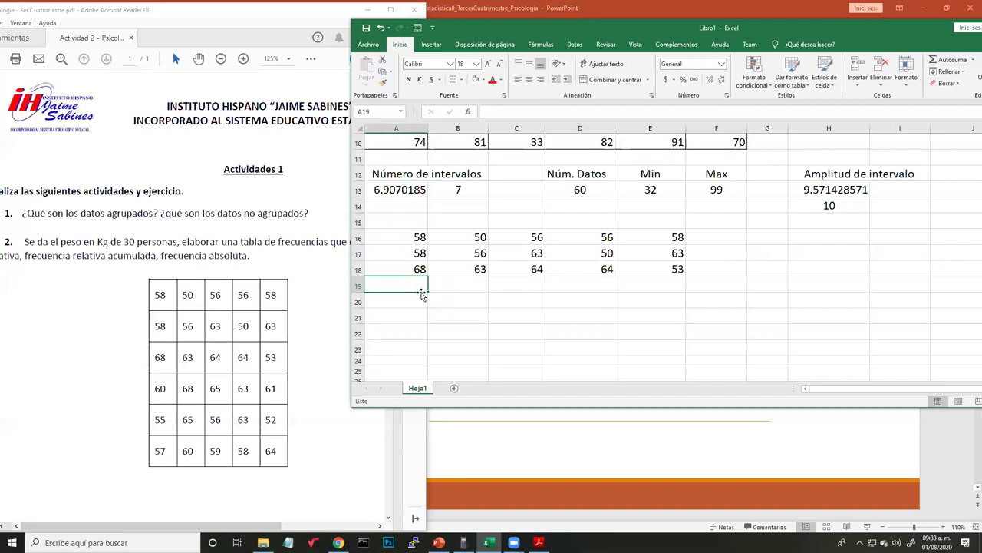
text(60)
click(460, 284)
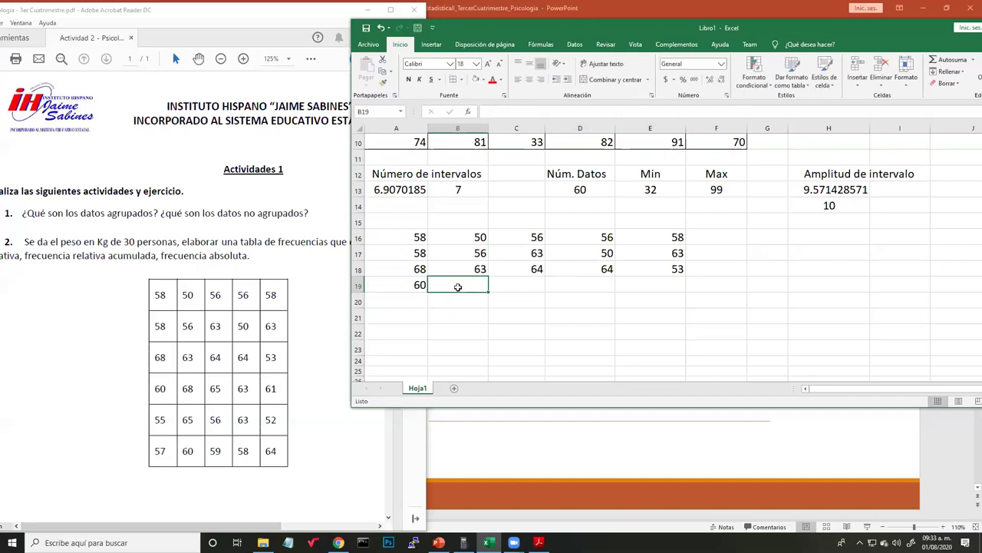
text(68)
click(521, 288)
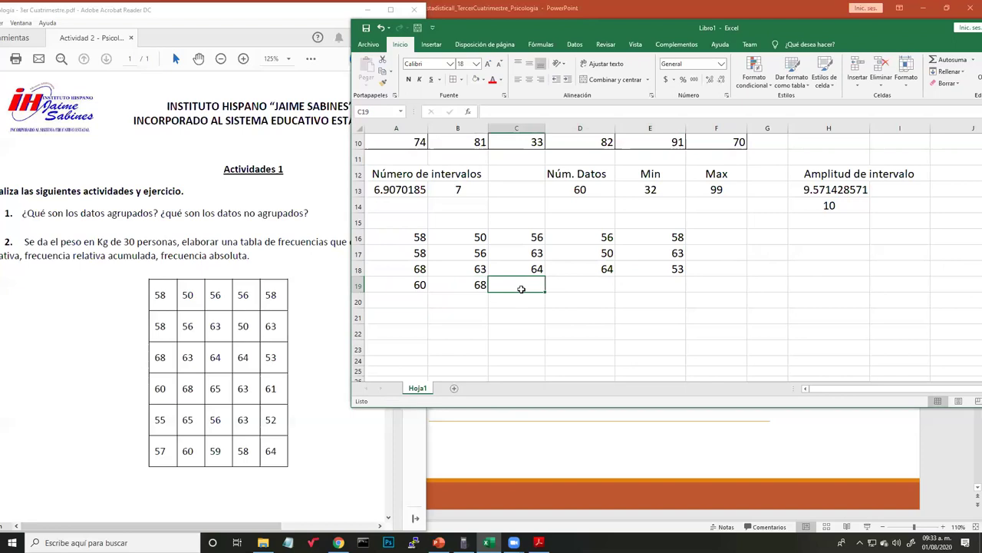
text(65)
click(570, 285)
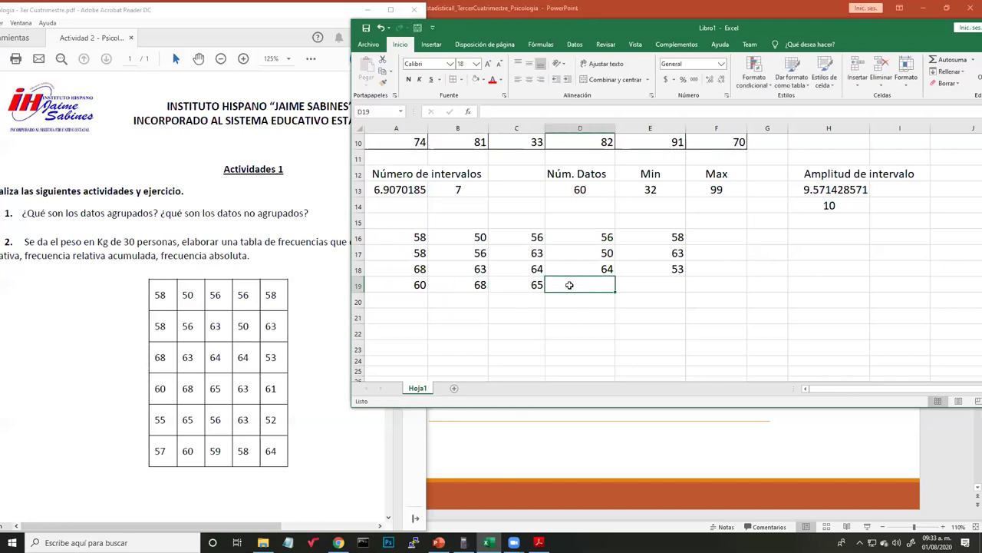
text(64)
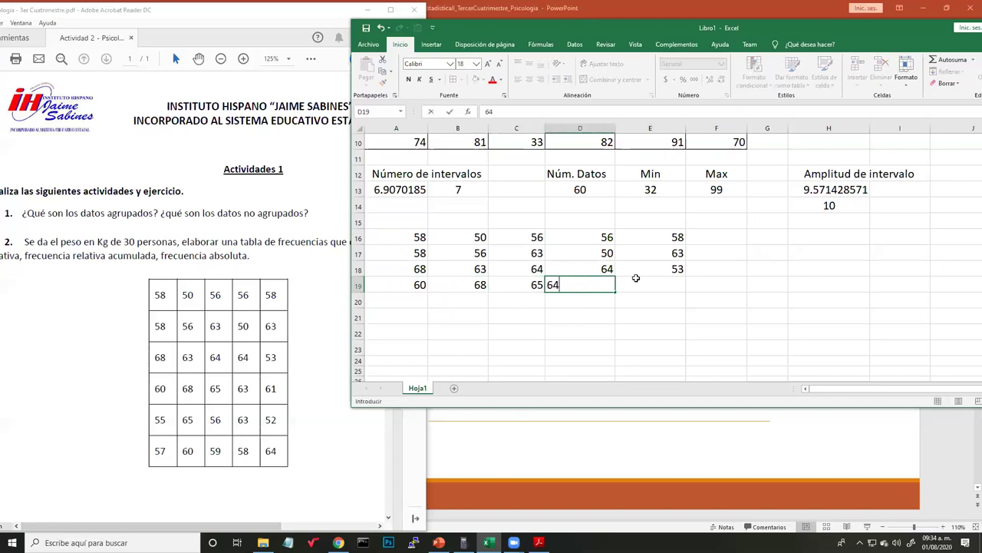
key(BackSpace)
text(3)
click(649, 283)
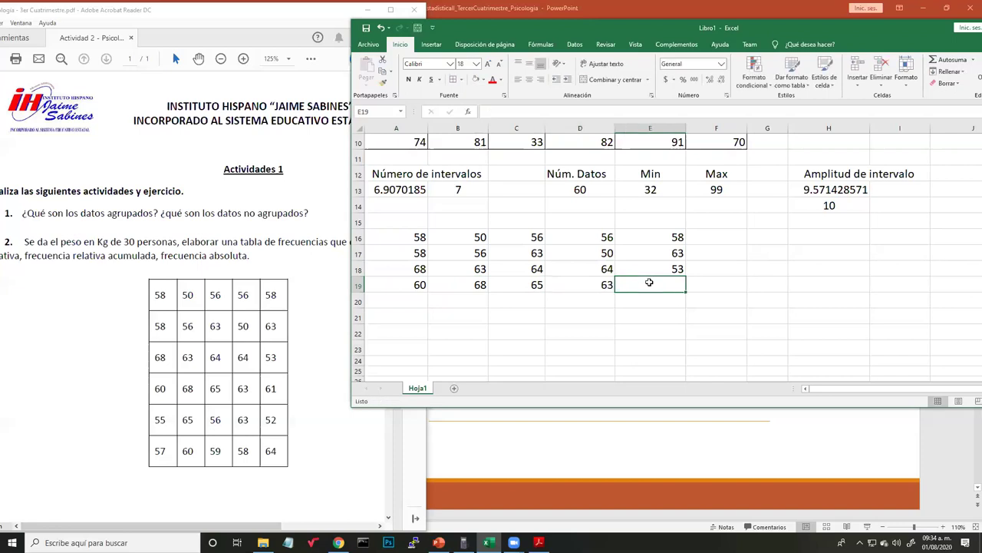
text(61)
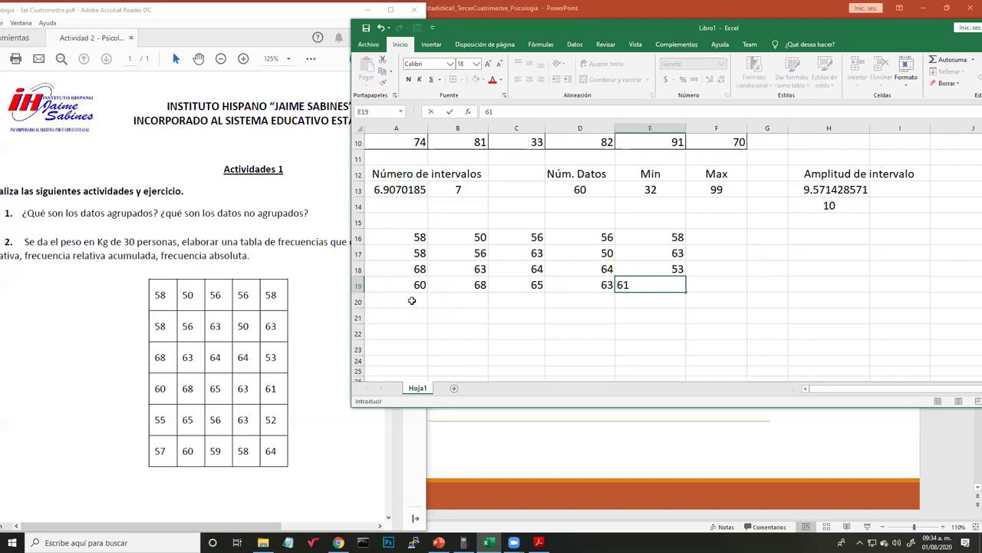
Enter rows 20–21 weights: 55, 65, 56, 63, 52 and 57, 60, 59, 58.
click(412, 301)
text(55)
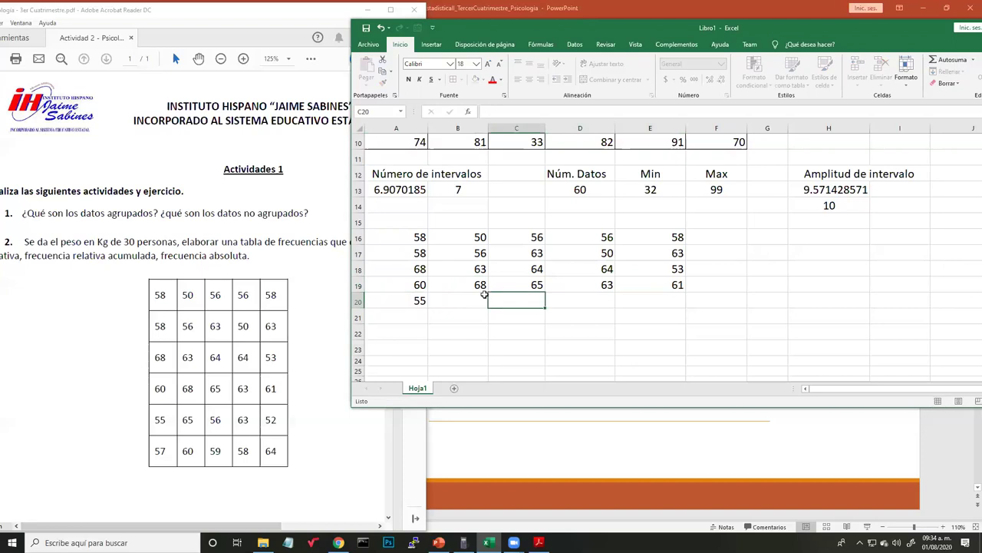
click(480, 296)
text(65)
click(533, 304)
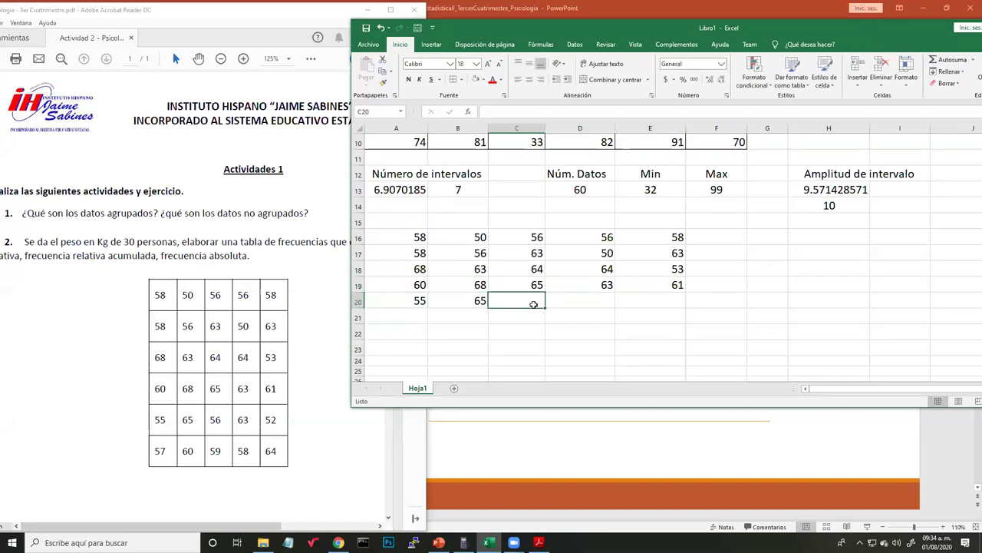
text(56)
click(577, 296)
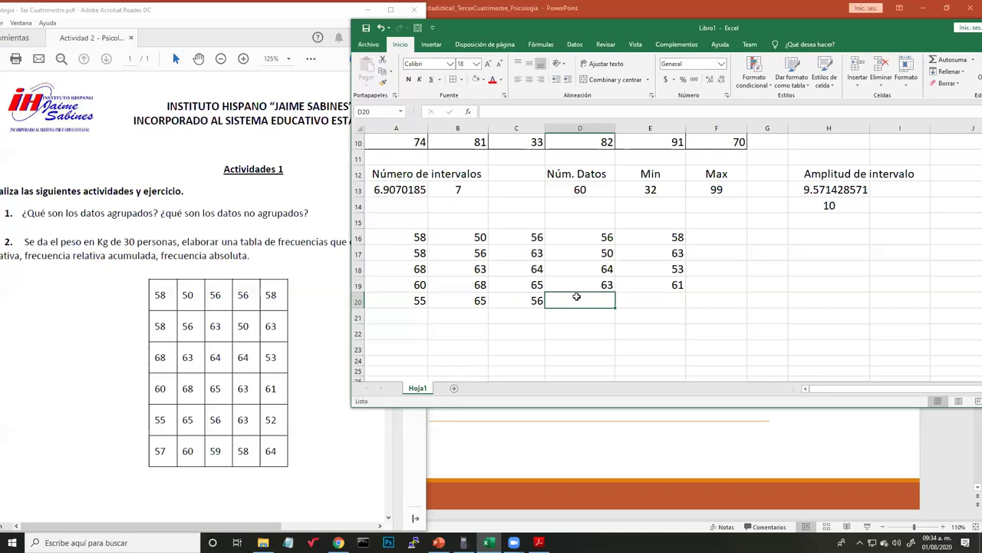
text(63)
click(635, 300)
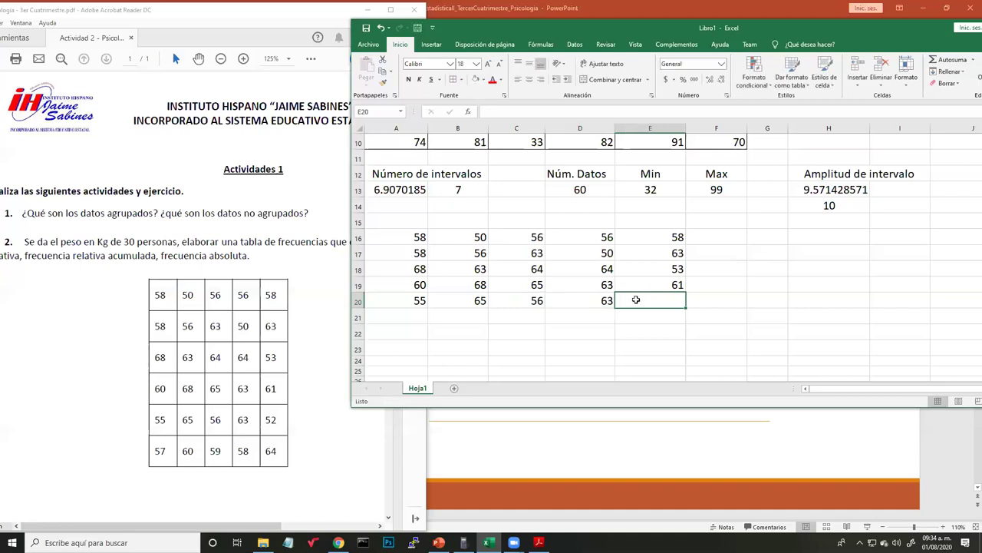
text(52)
click(395, 318)
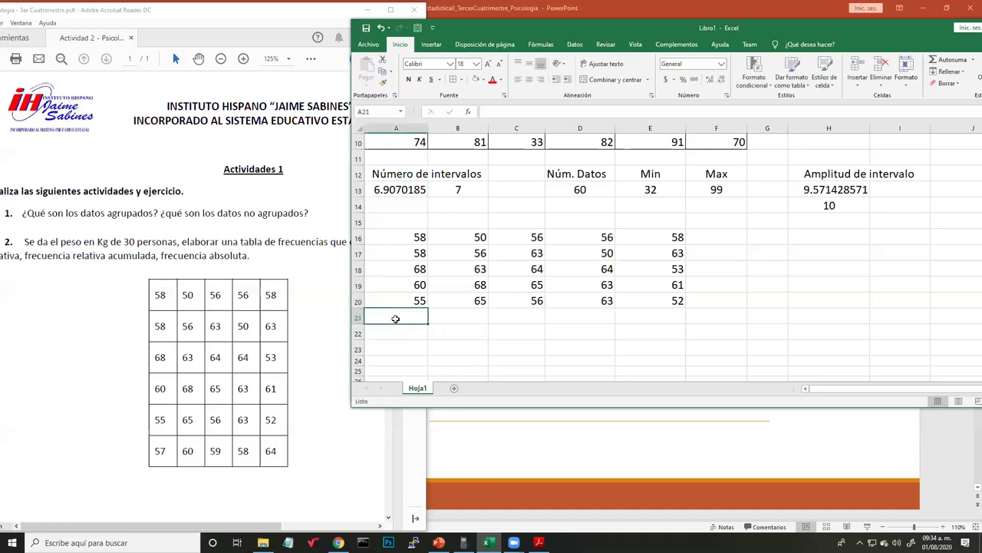
text(57)
click(463, 310)
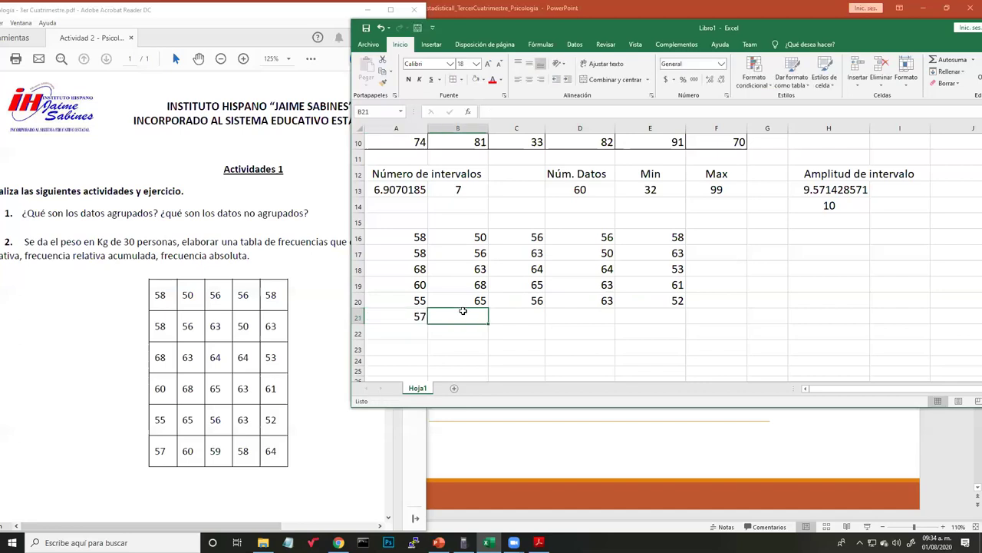
text(60)
click(505, 317)
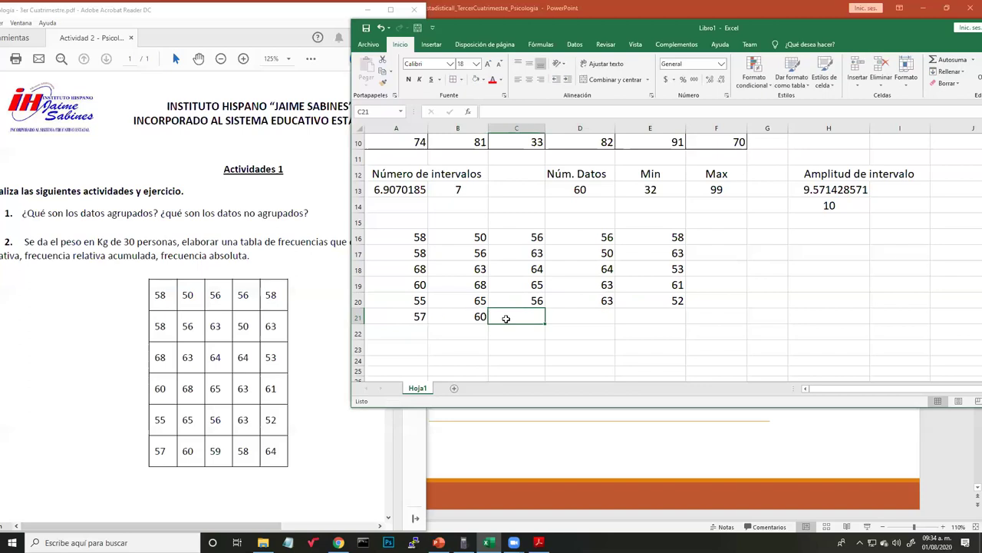
text(59)
click(560, 311)
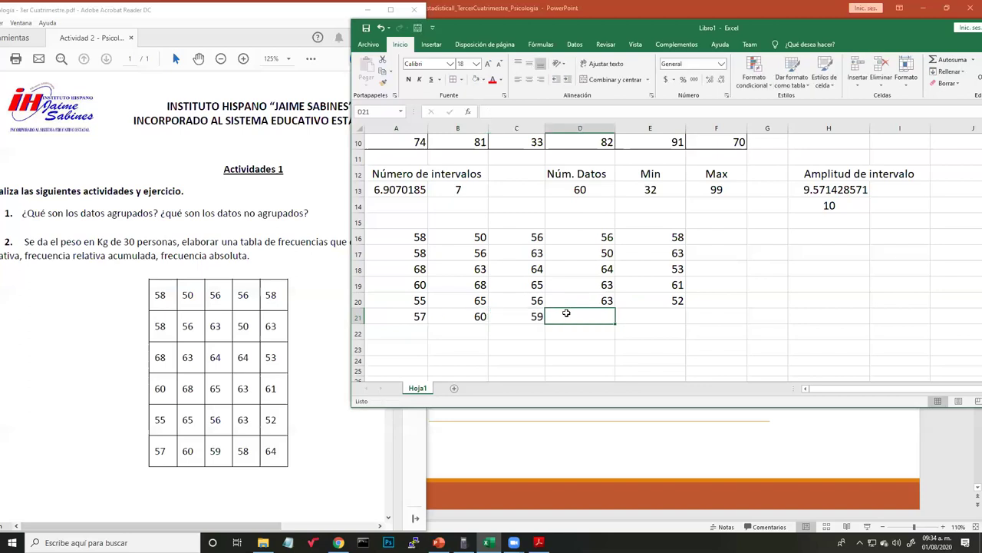
text(58)
click(653, 317)
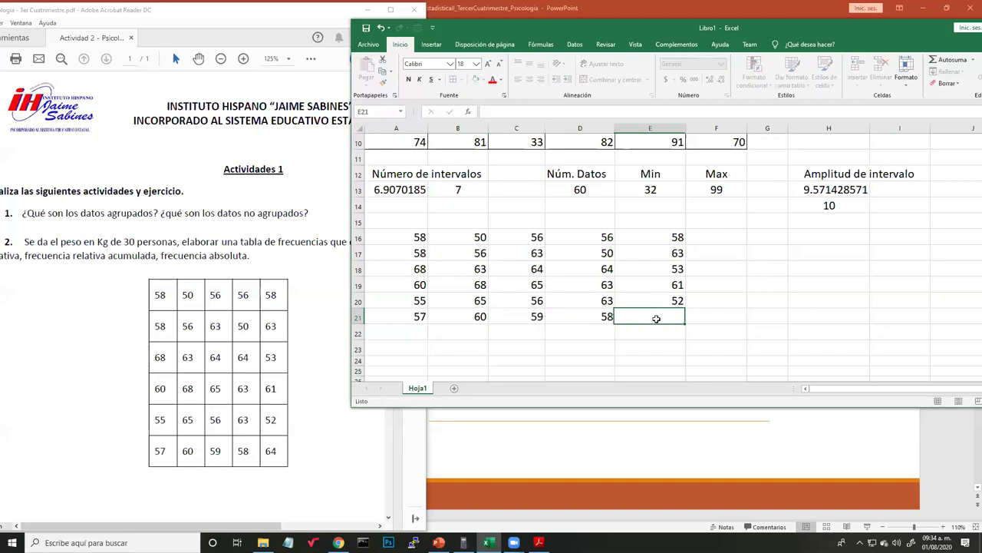
Enter 64 in E21 and give the A16:E21 weight table all borders.
text(64)
drag(752, 322, 738, 321)
drag(413, 232, 658, 311)
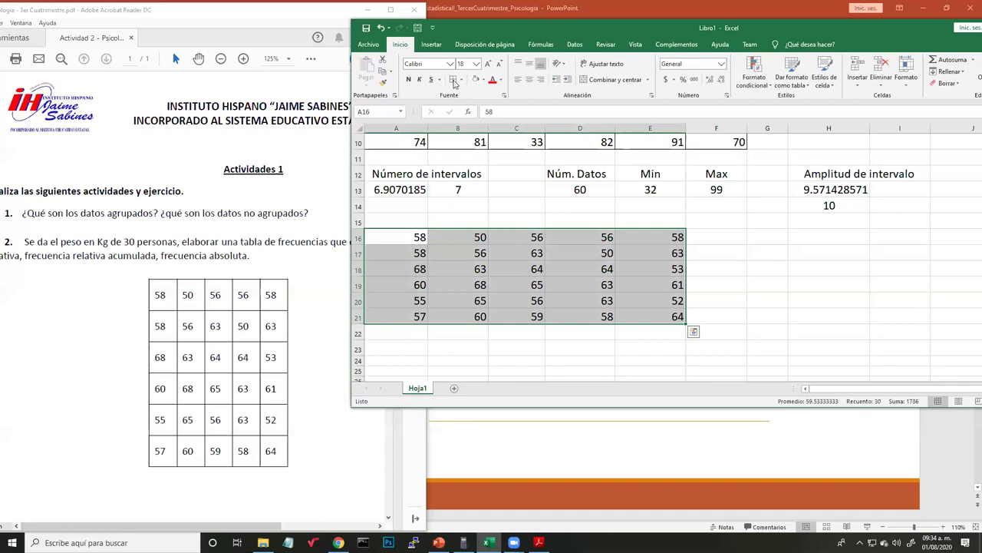
key(Down)
key(Right)
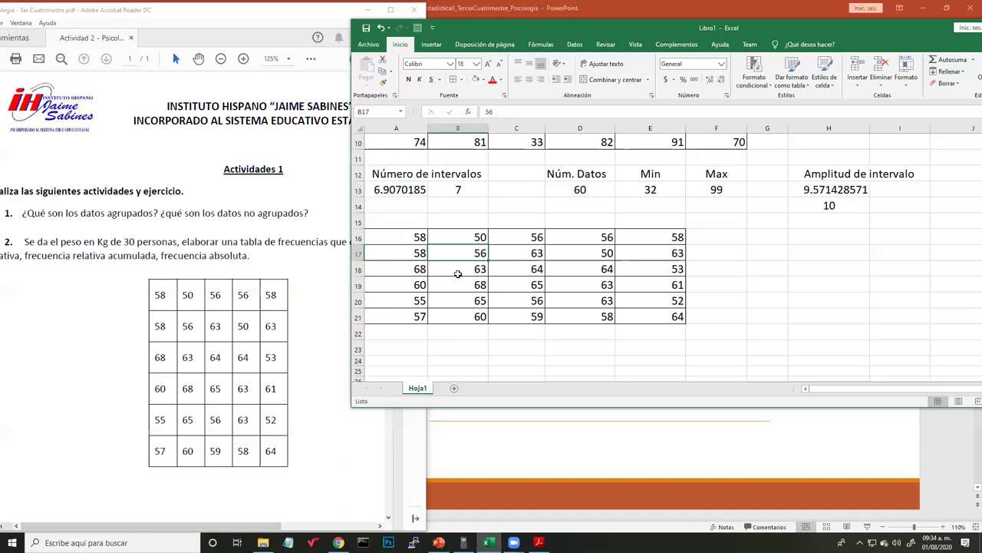
mouse_move(414, 237)
mouse_down()
mouse_move(501, 300)
mouse_move(639, 316)
mouse_up()
click(597, 352)
Copy the row 12 summary headings into row 23 starting at A23.
scroll(544, 243, up, 3)
scroll(545, 245, down, 3)
drag(436, 172, 875, 179)
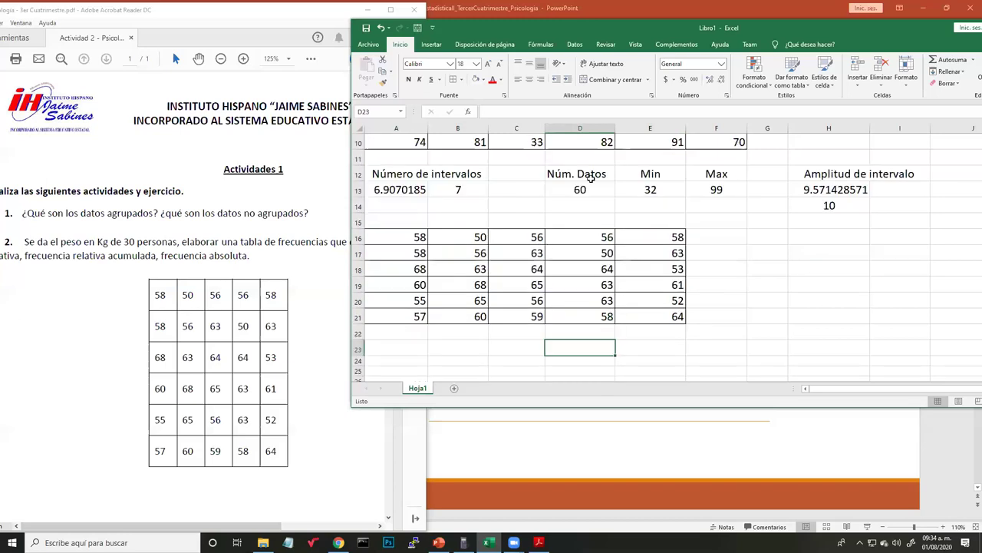
key(ctrl+c)
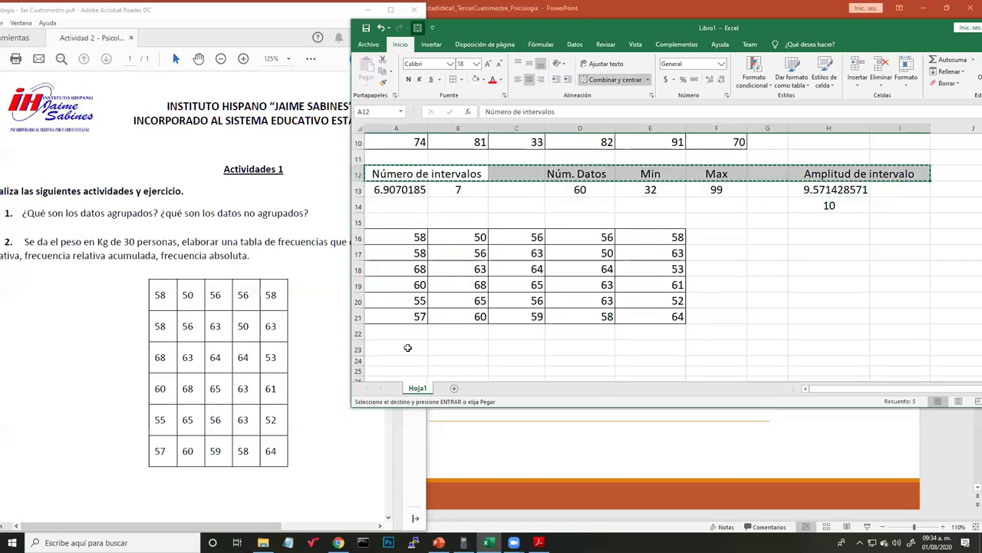
click(405, 348)
key(ctrl+v)
key(Escape)
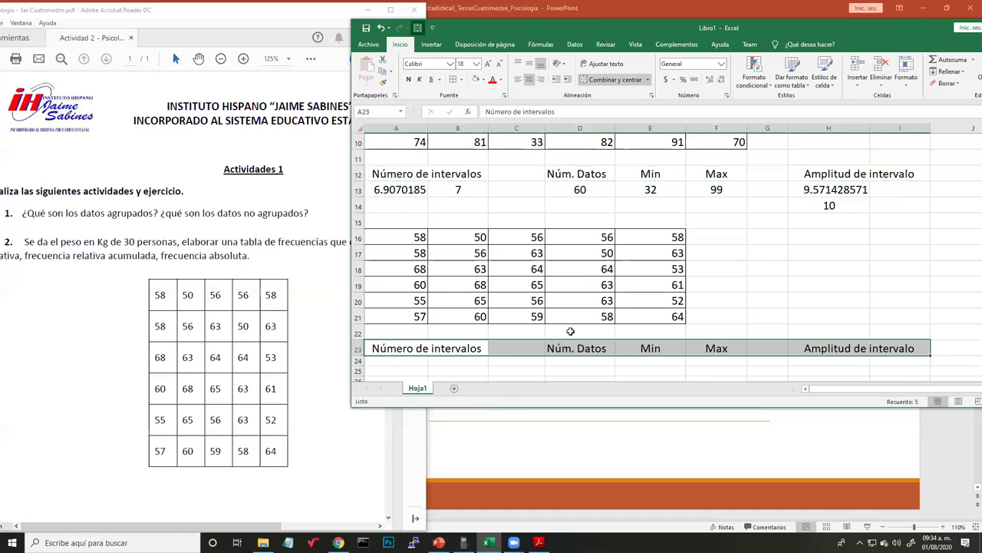
scroll(537, 330, down, 1)
click(404, 311)
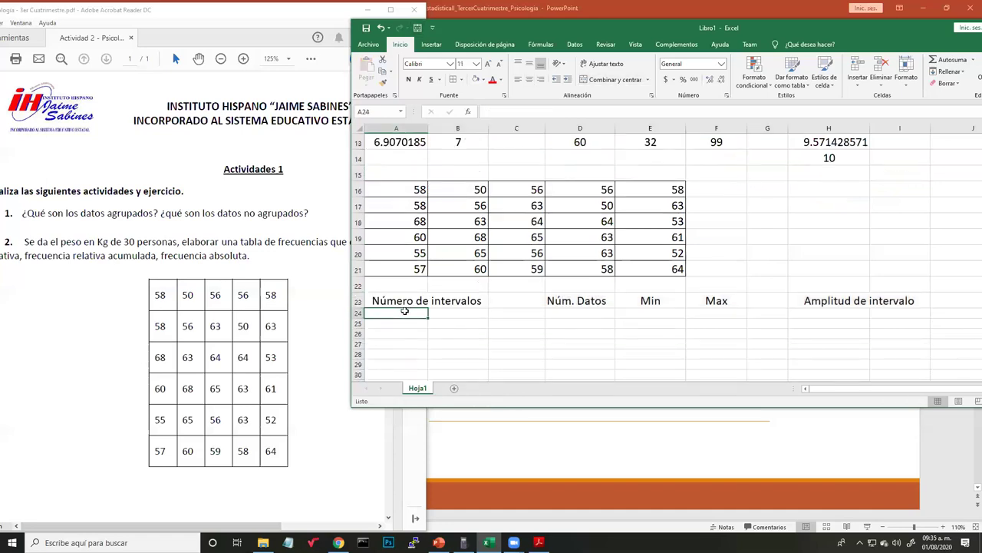
scroll(418, 328, up, 1)
scroll(426, 342, down, 1)
Enter =CONTAR(A16:E21) in D24 to count the 30 weight values.
click(578, 316)
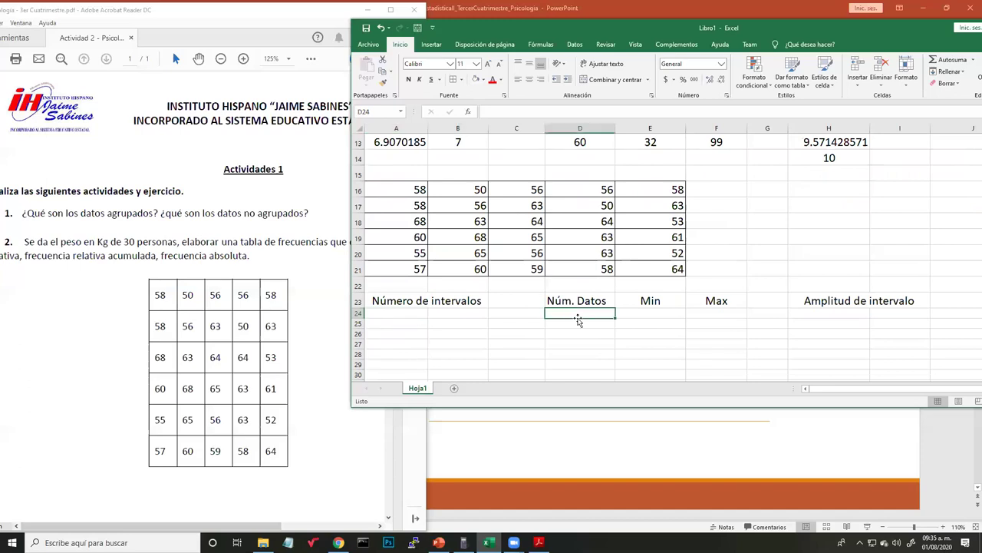
text(=CONTAR()
click(398, 192)
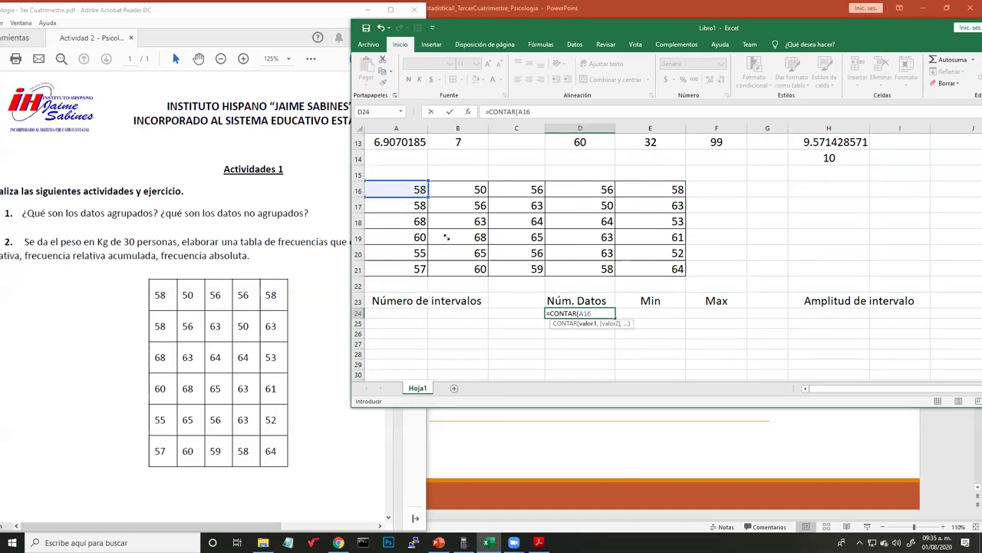
drag(446, 237, 670, 276)
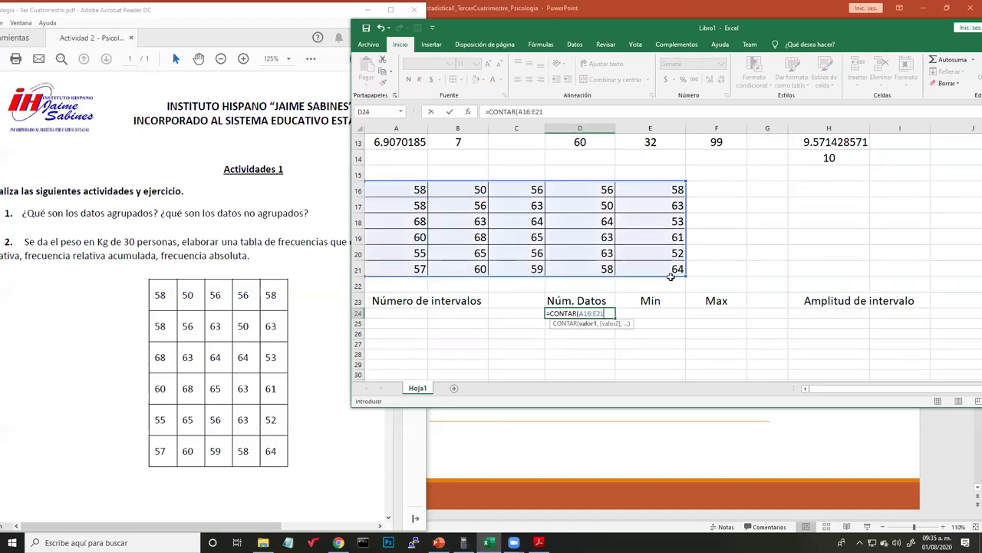
key(Return)
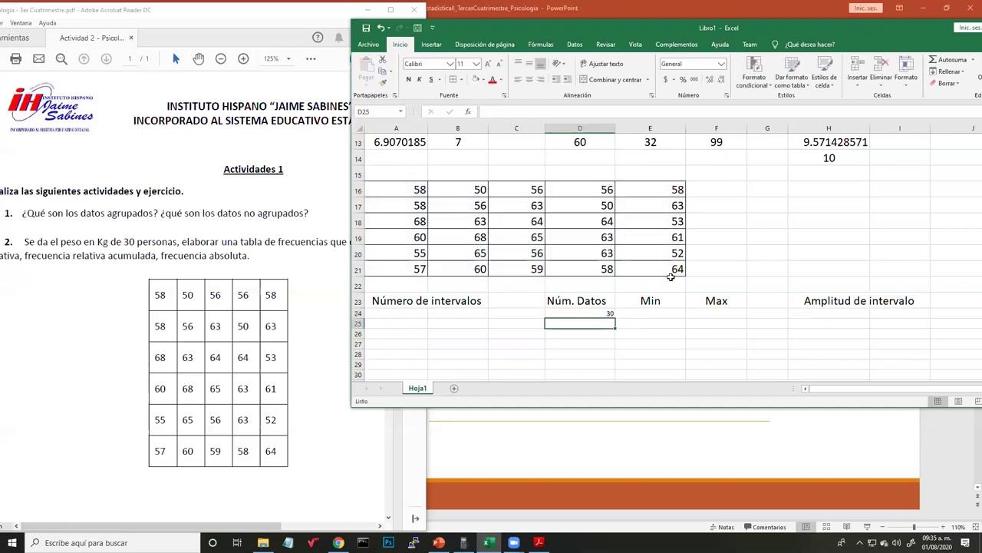
Set the summary area A24:I30 to font size 18.
click(404, 312)
shift+click(881, 376)
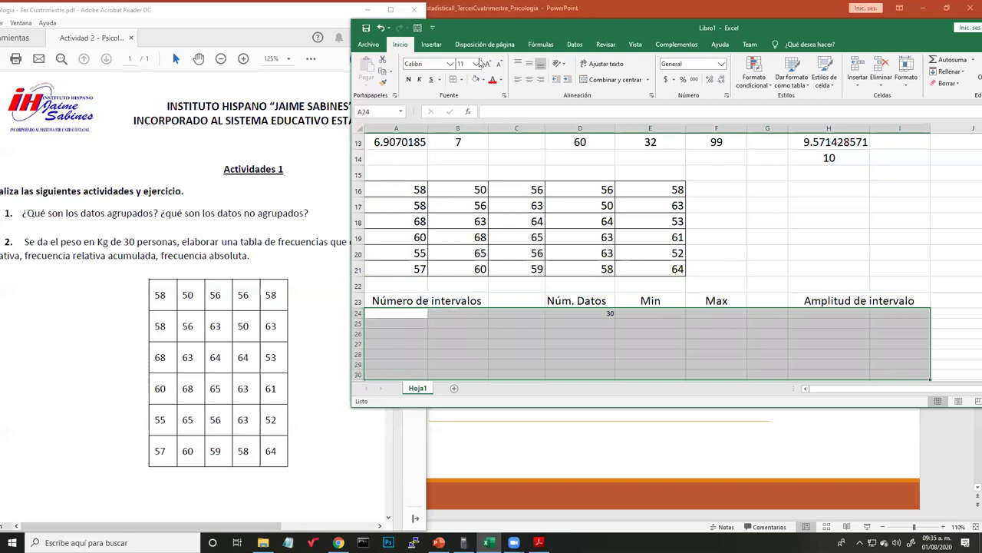
click(486, 64)
click(486, 65)
click(485, 64)
click(485, 64)
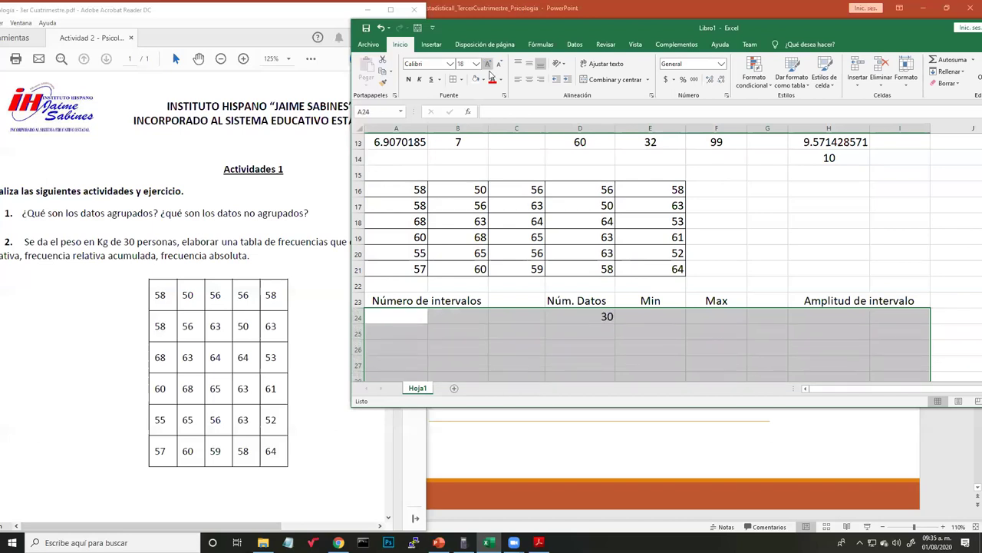
Enter =MIN(A16:E21) in E24, giving minimum 50.
click(603, 314)
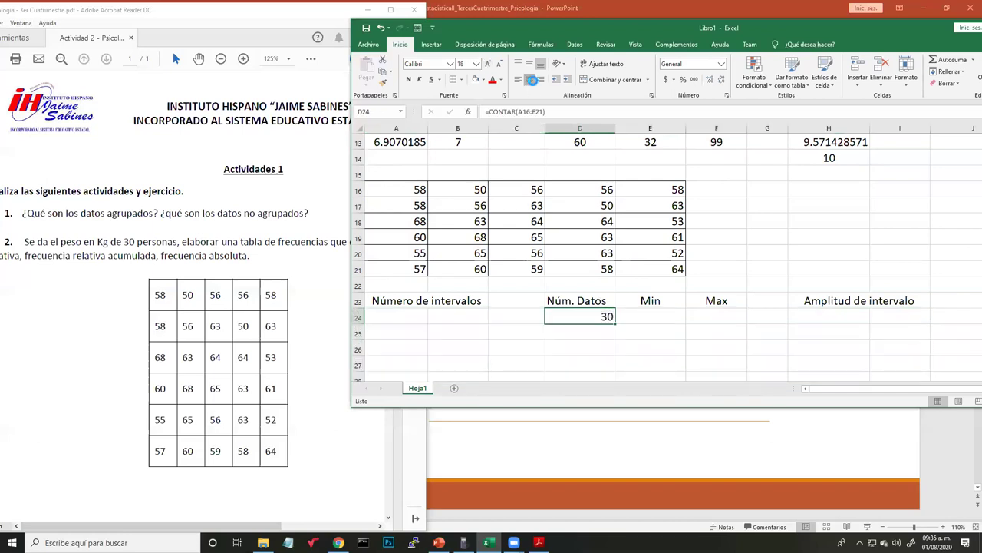
click(660, 314)
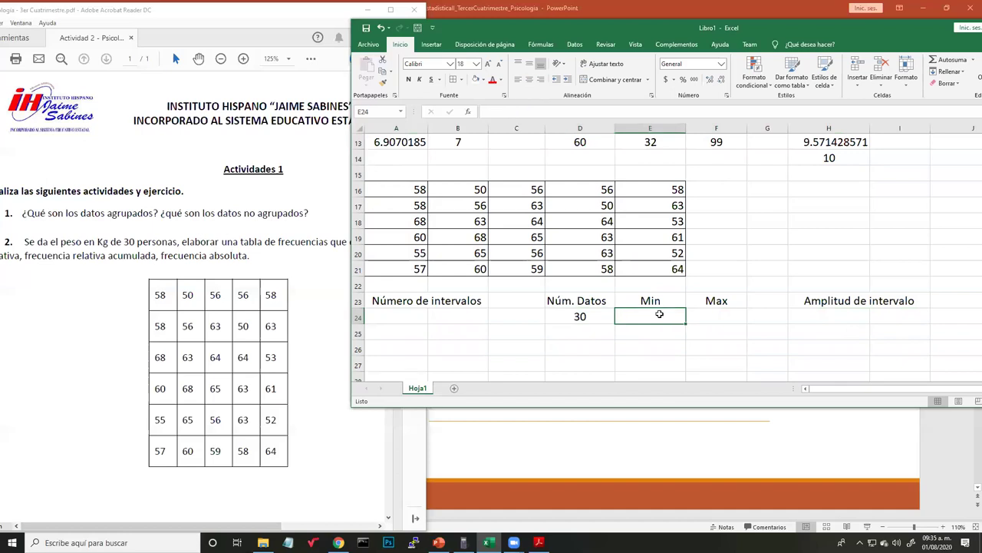
text(=min()
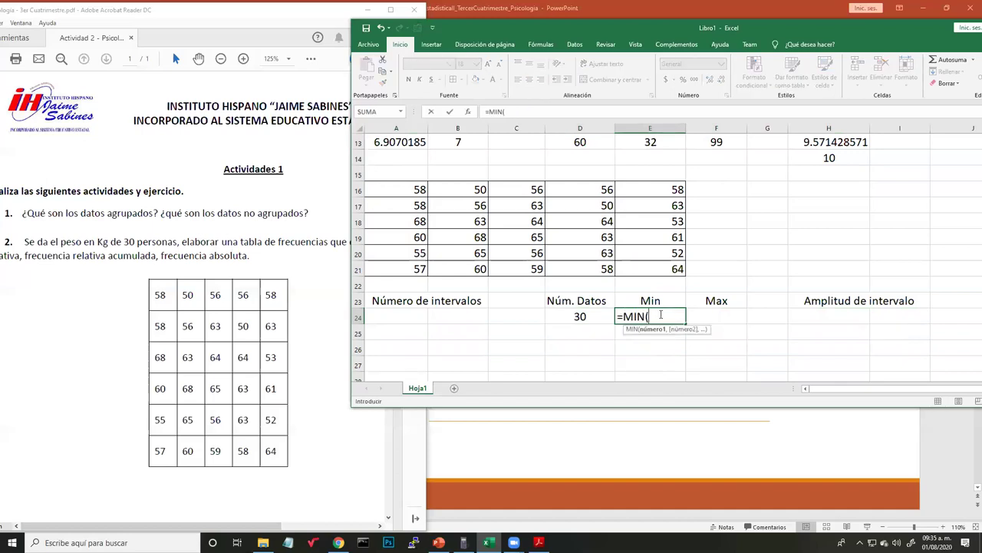
drag(414, 190, 678, 270)
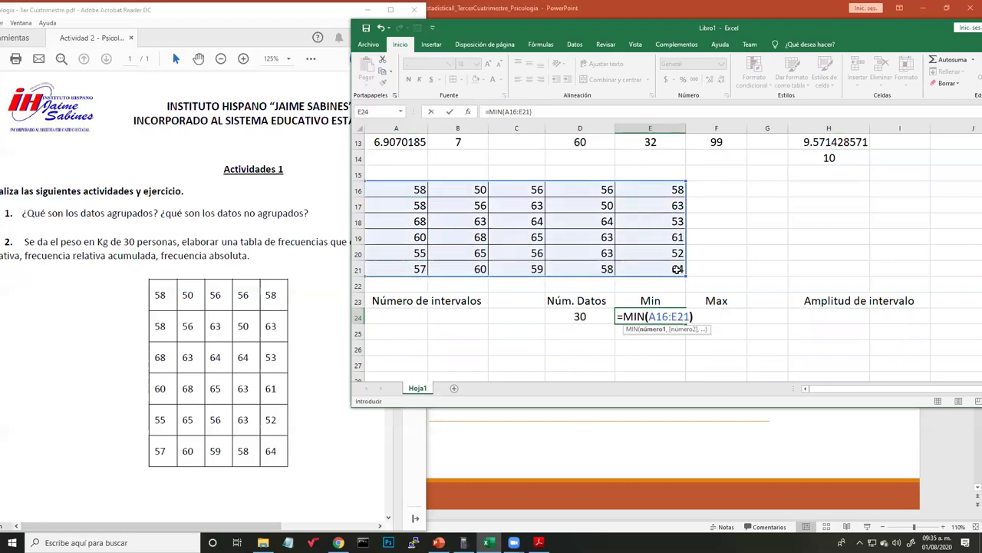
key(Return)
Enter =MAX(A16:E21) in F24, giving maximum 68, and centre it.
click(667, 317)
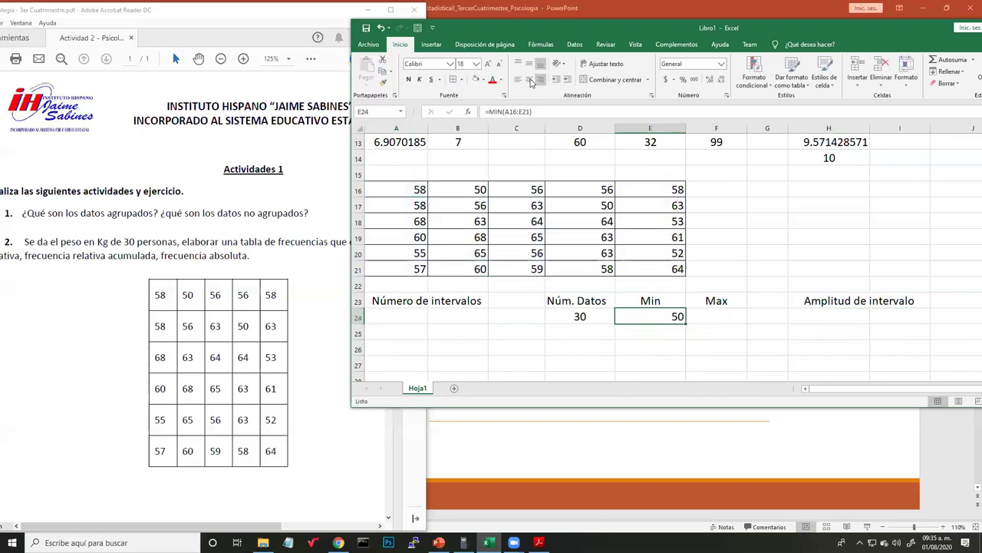
click(713, 316)
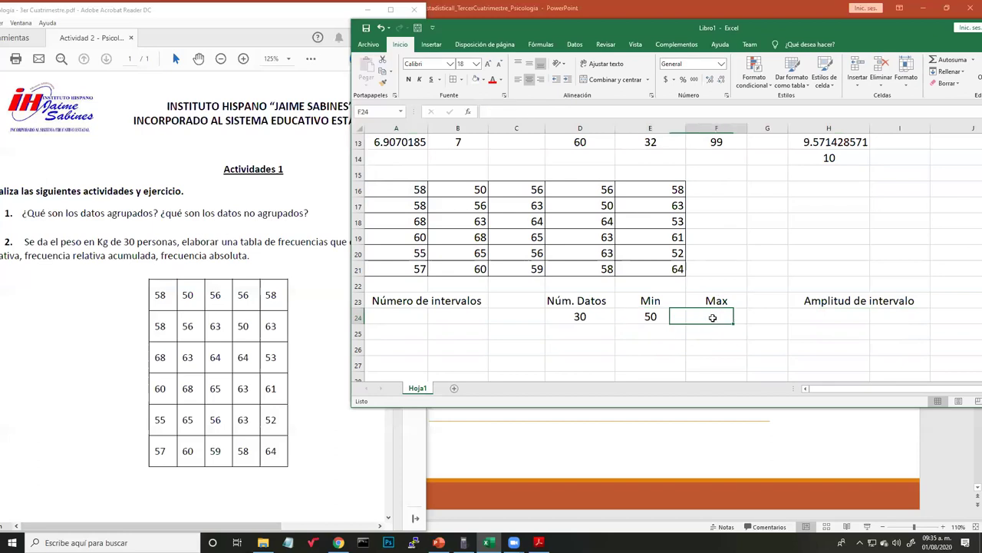
text(=)
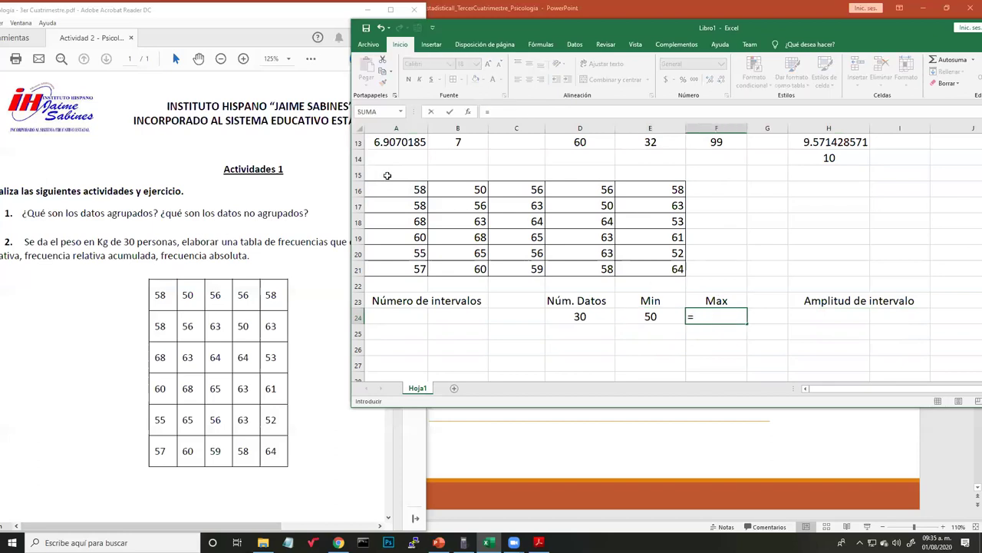
text(MAX()
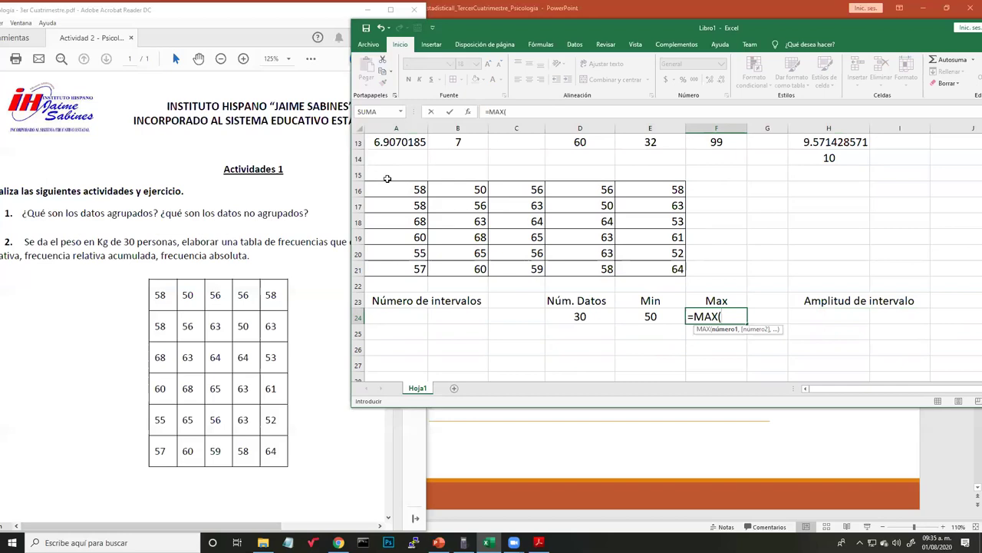
click(416, 194)
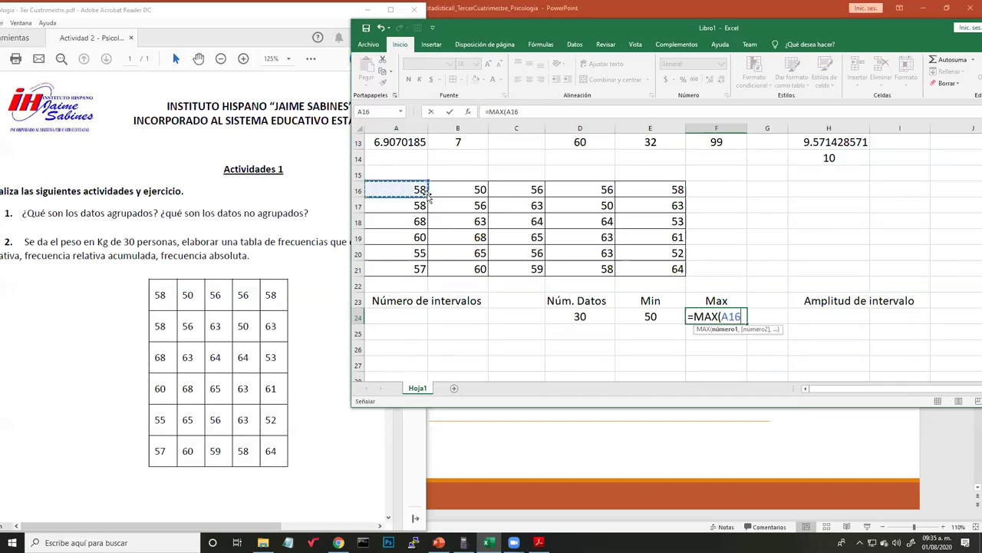
drag(415, 192, 680, 268)
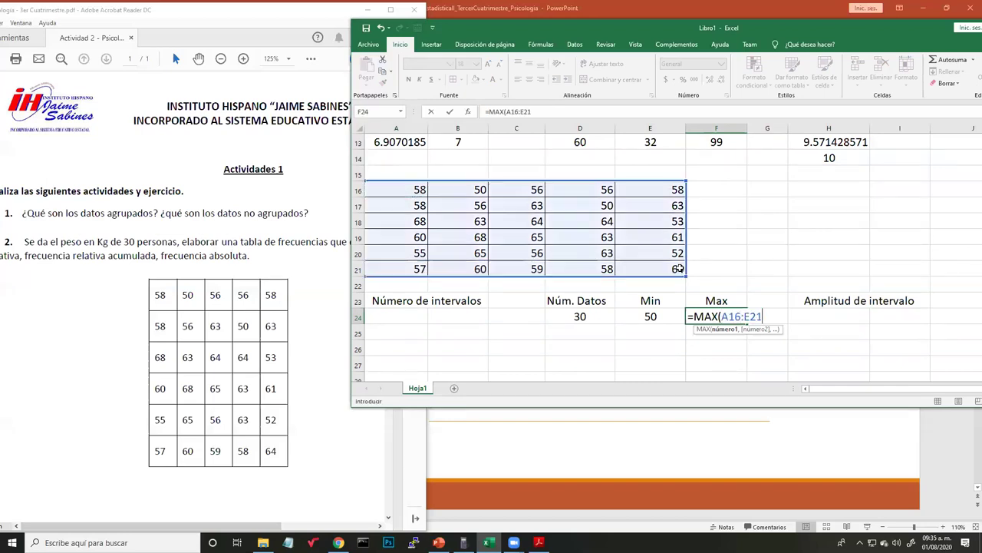
text())
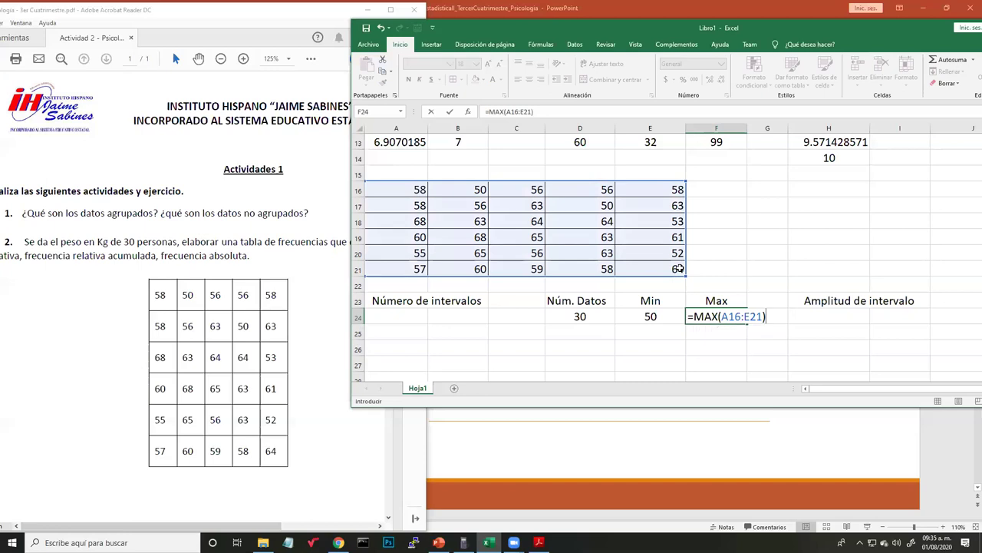
key(Return)
click(695, 318)
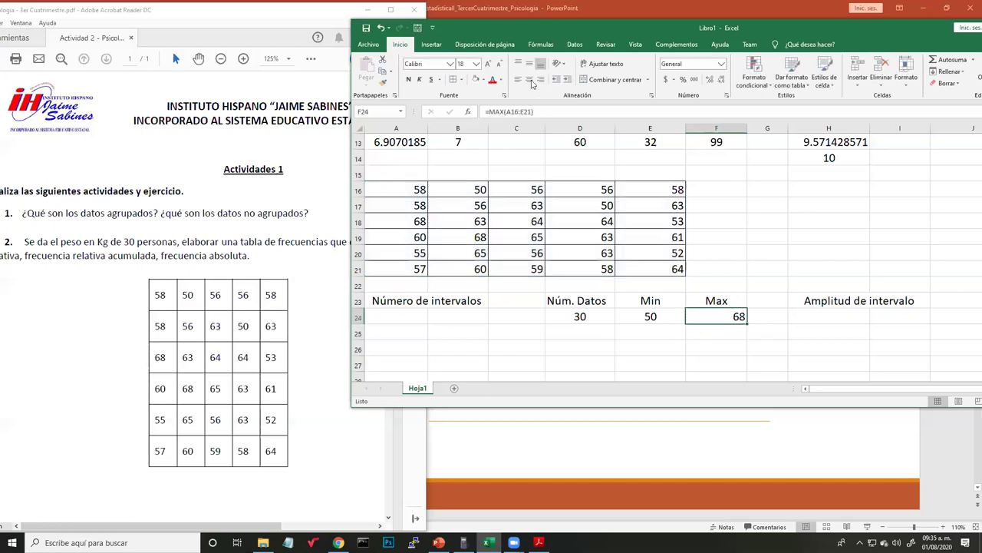
click(531, 80)
Check the earlier number-of-intervals formula in A13 of the first table.
click(399, 315)
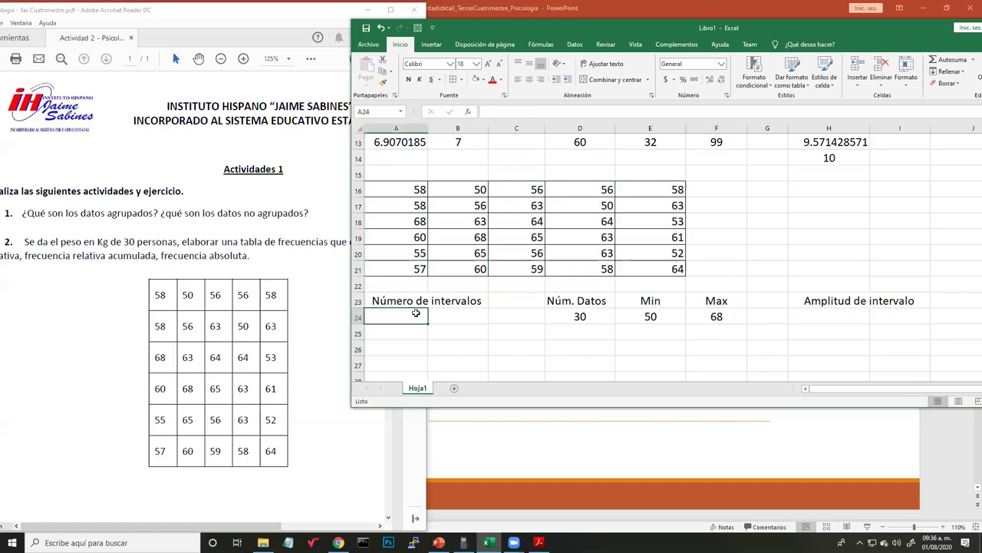
scroll(415, 313, up, 1)
scroll(419, 167, up, 2)
click(419, 170)
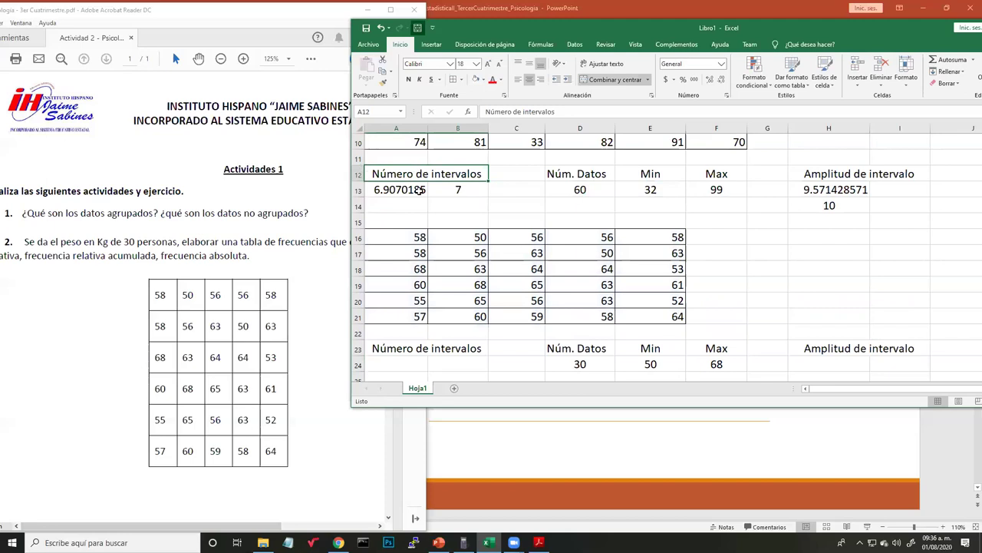
click(420, 189)
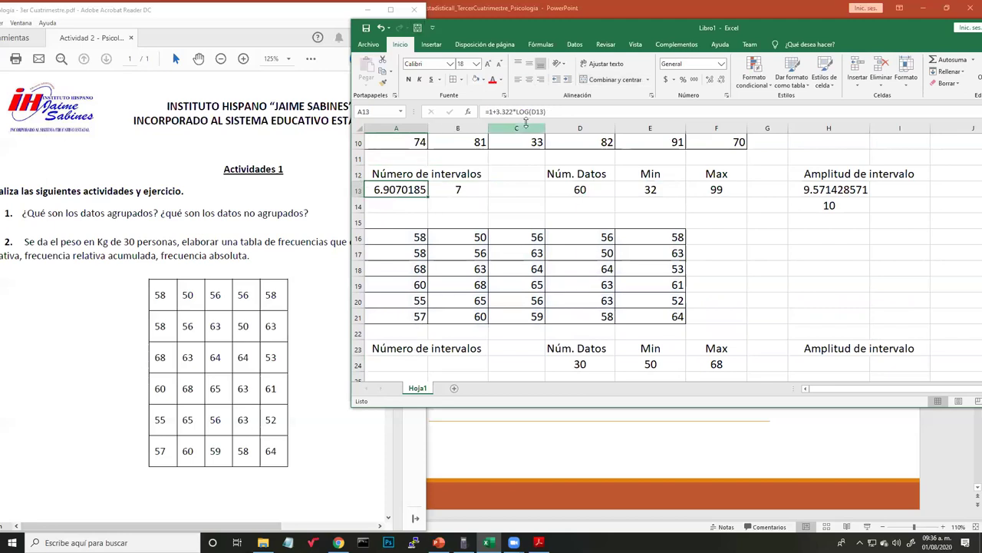
Enter =1+3.322*LOG(D24) in A24, giving 5.9069968, and centre it.
click(400, 366)
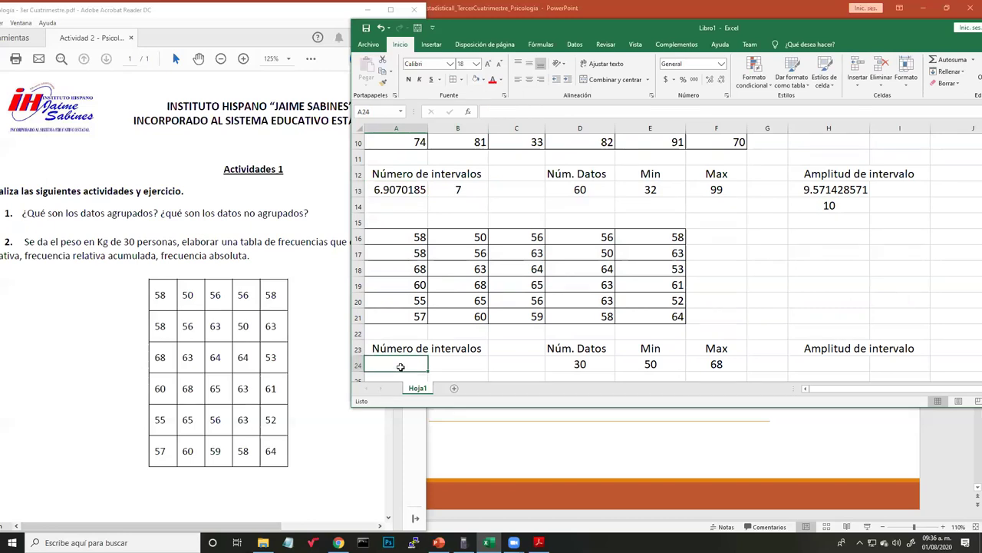
text(=1+)
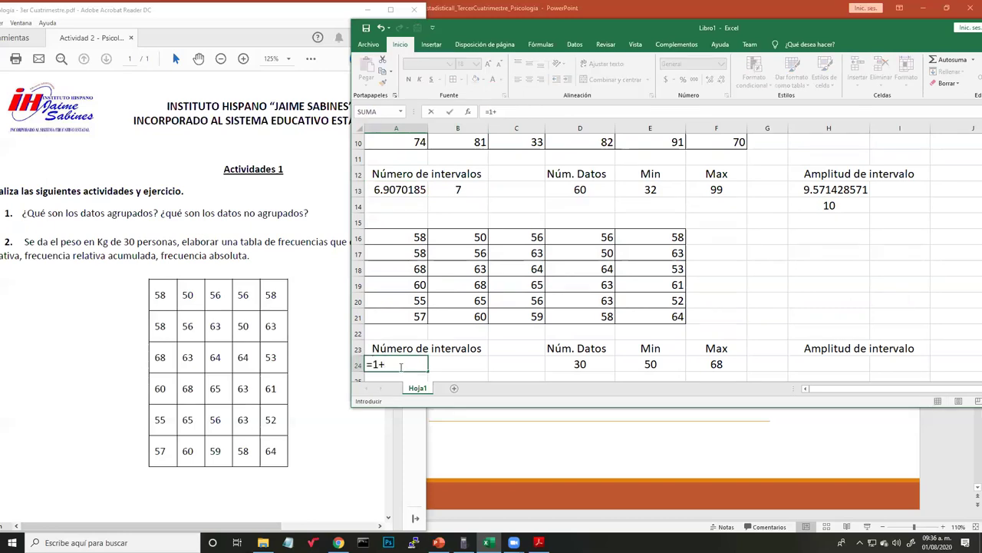
text(3.32)
text(2)
text(*LOG)
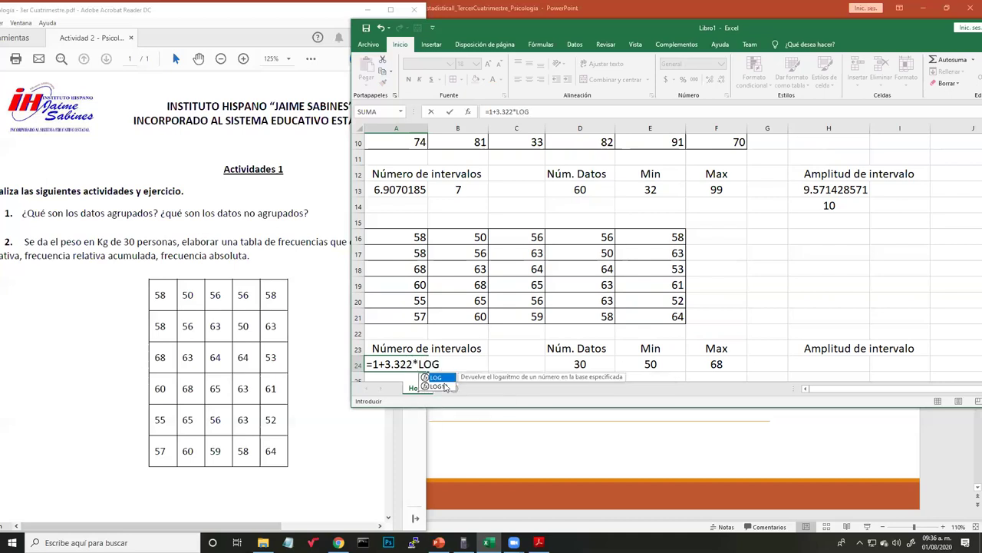
text(()
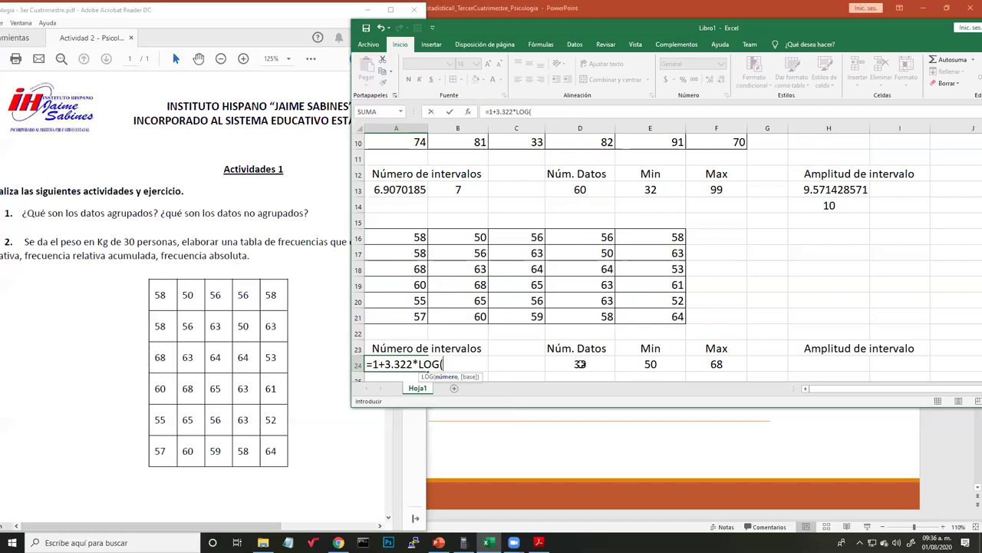
click(580, 363)
text())
key(Return)
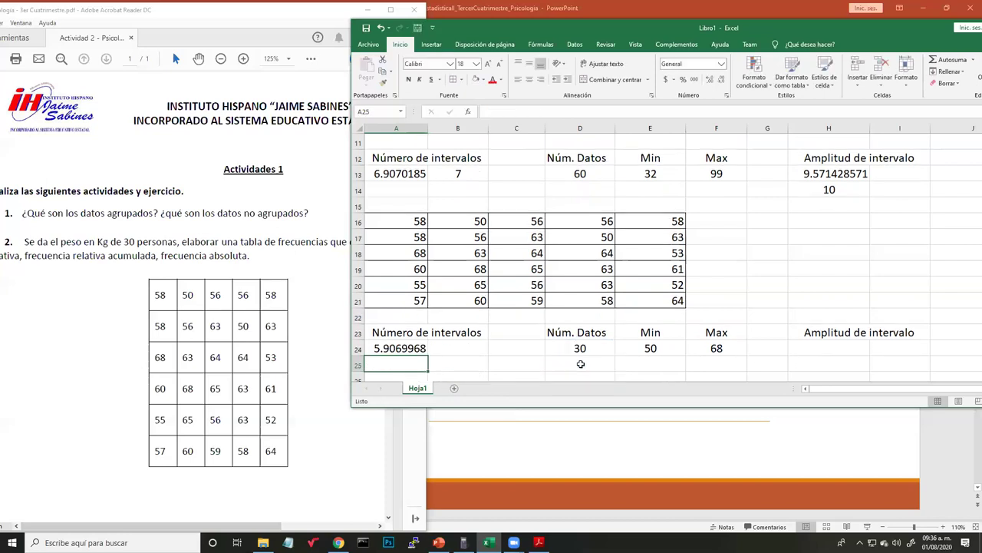
click(399, 347)
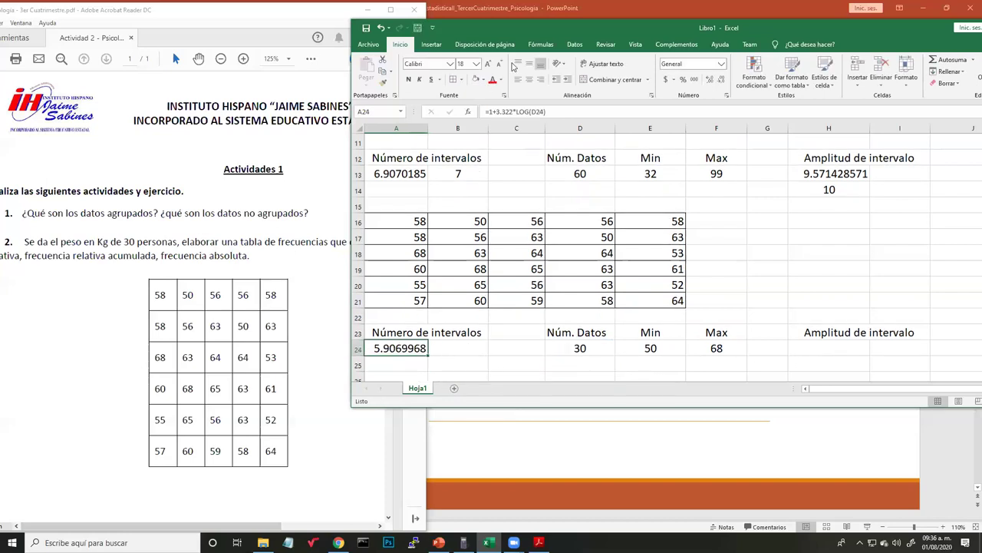
click(529, 79)
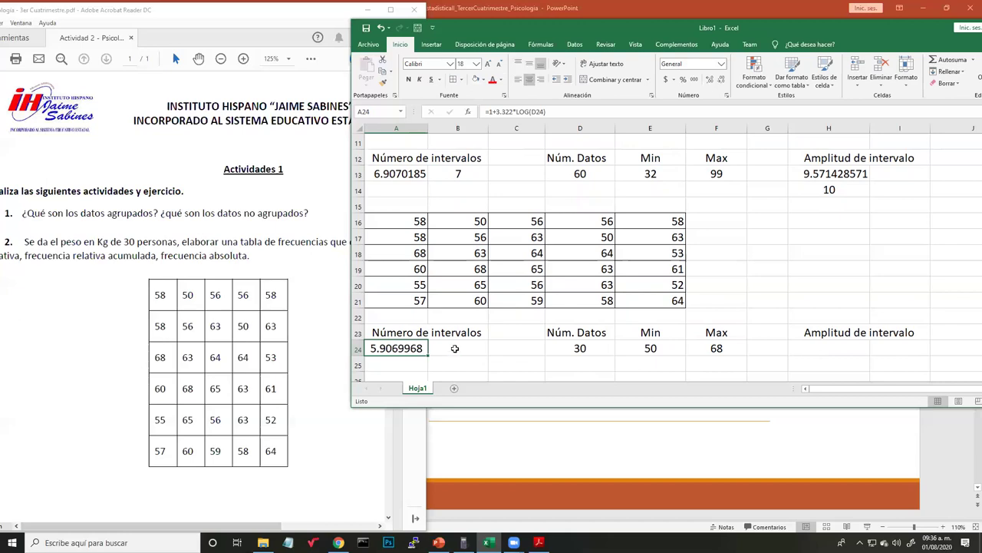
click(455, 348)
Enter the rounded interval count 6 in B24, centred.
text(6)
key(Return)
click(529, 79)
scroll(490, 295, down, 1)
click(451, 318)
key(Up)
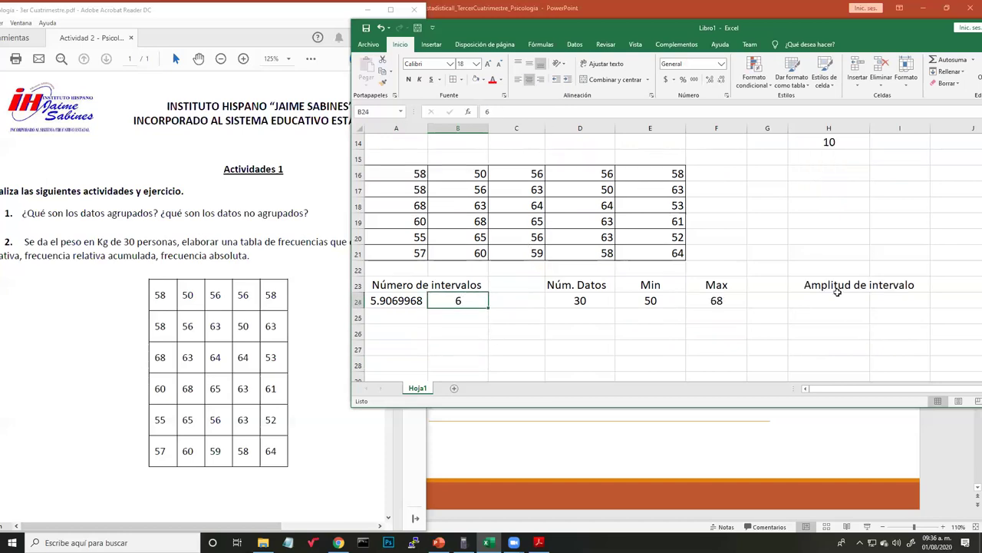
Inspect the first table's interval width formula in H13 without changing it.
click(836, 295)
click(898, 298)
scroll(885, 296, up, 1)
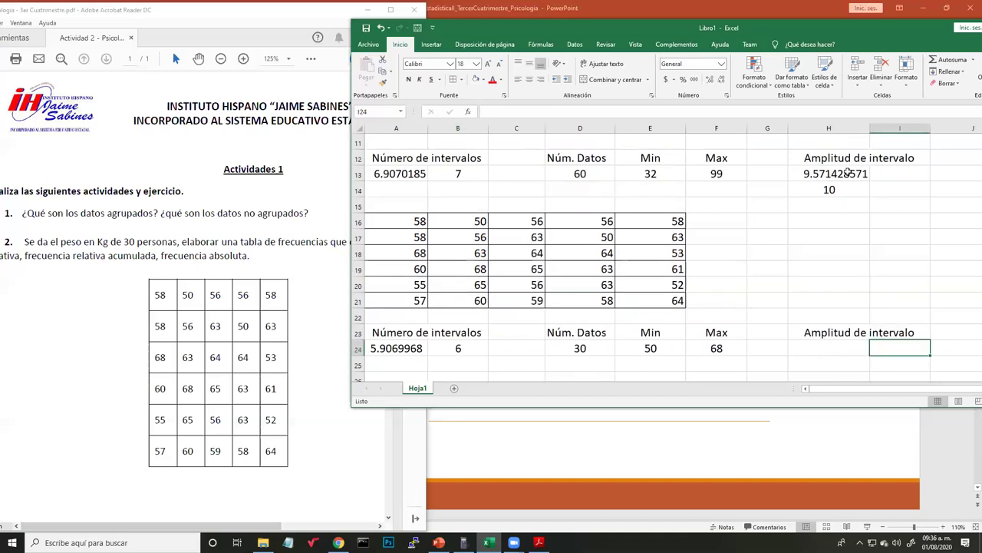
click(842, 174)
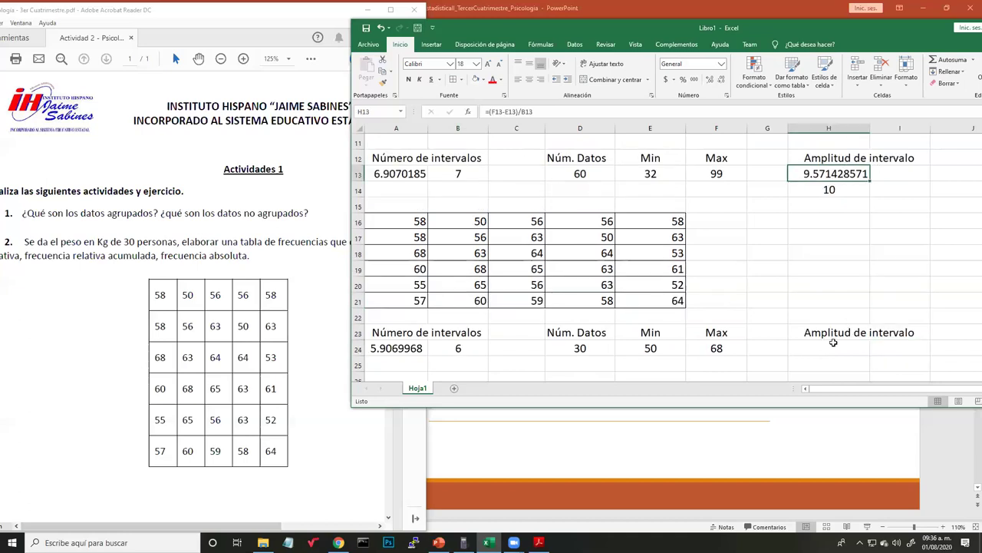
double_click(833, 174)
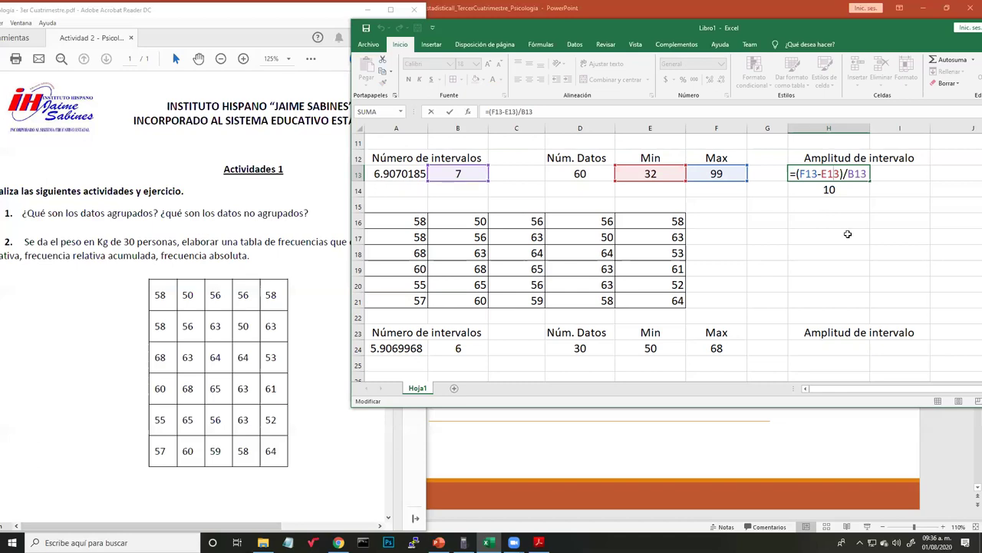
key(ctrl+Return)
Enter =(F24-E24)/B24 in H24, giving an interval width of 3.
click(837, 349)
text(=)
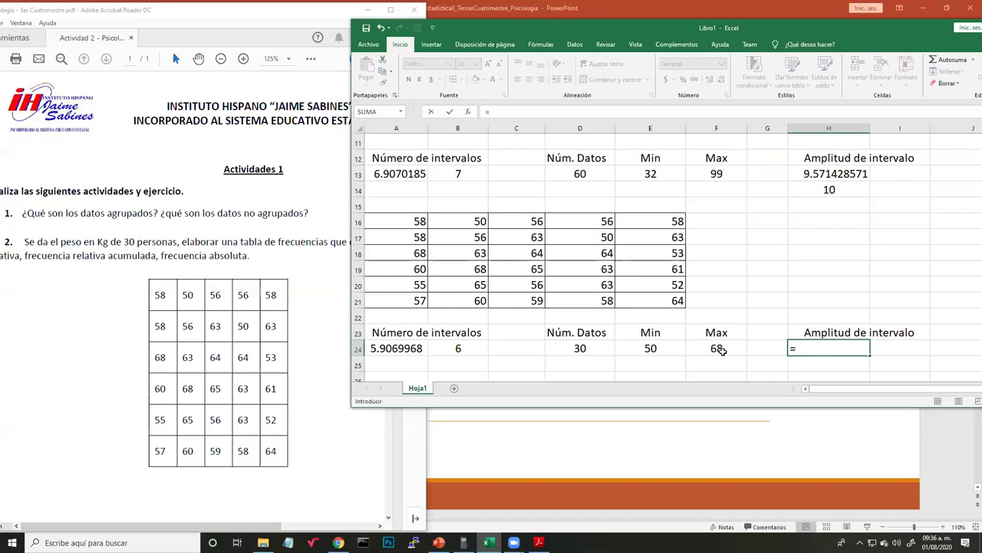
click(719, 349)
key(BackSpace)
key(BackSpace)
key(BackSpace)
text(()
click(717, 349)
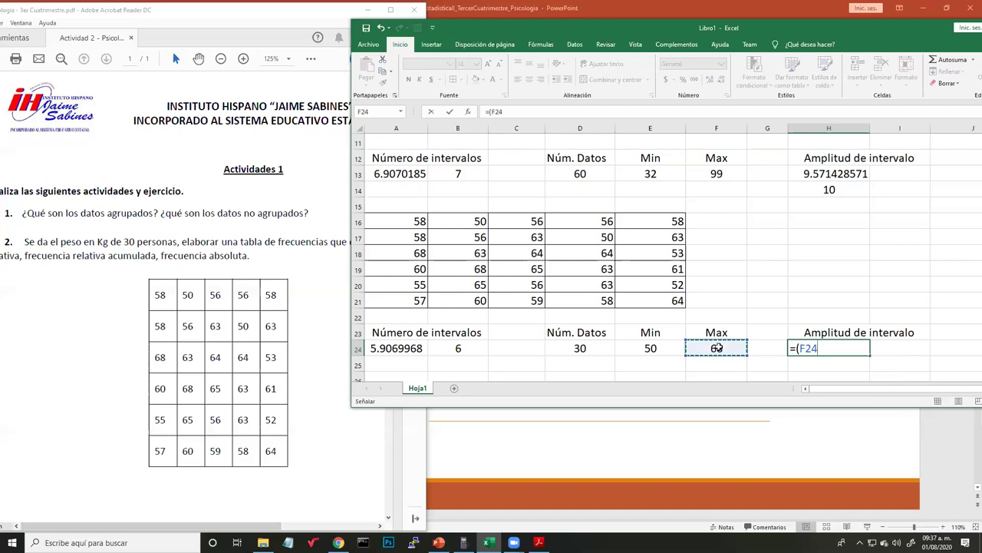
text(-)
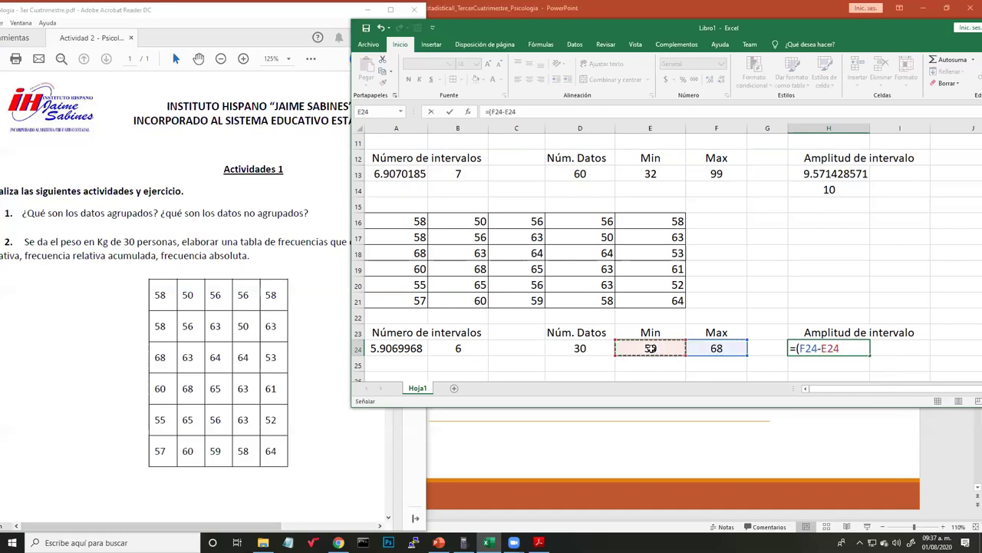
text()/)
click(463, 350)
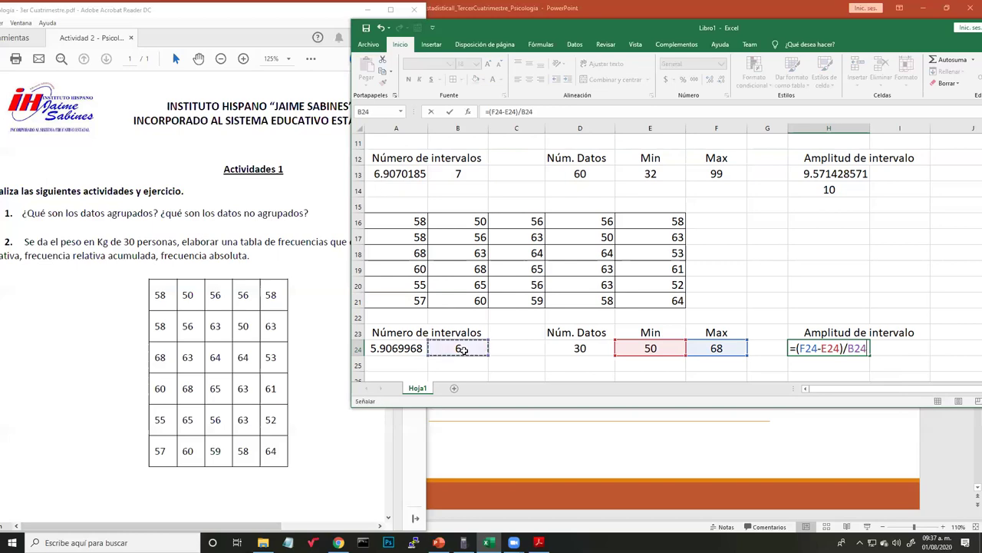
key(Return)
click(830, 348)
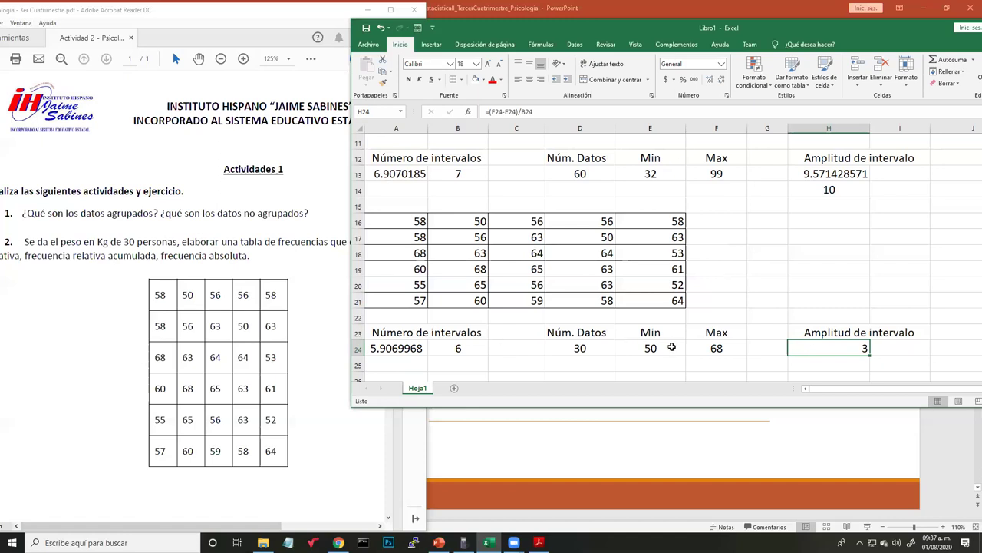
Compare the interval width formula in H24 with the first table's in H13.
click(704, 353)
click(850, 350)
click(501, 111)
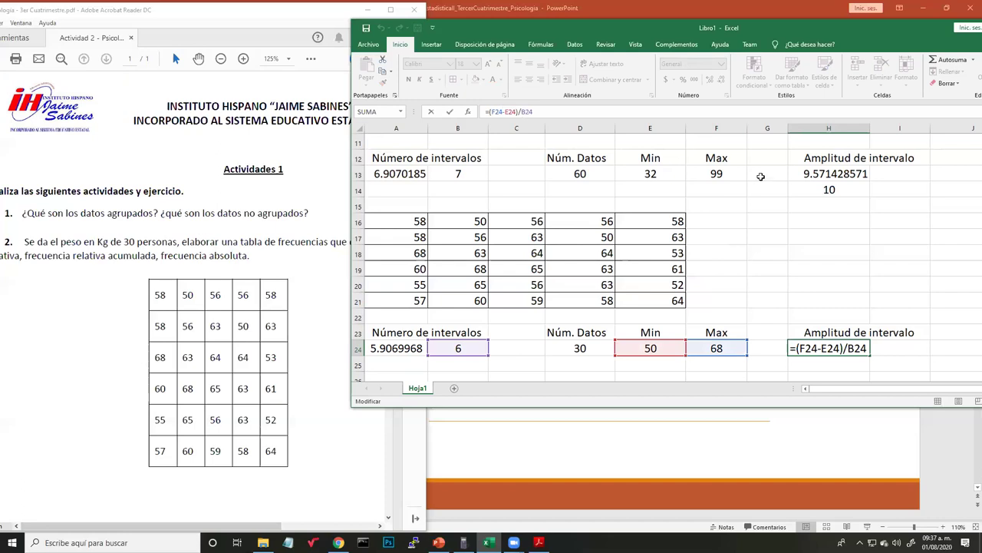
click(820, 175)
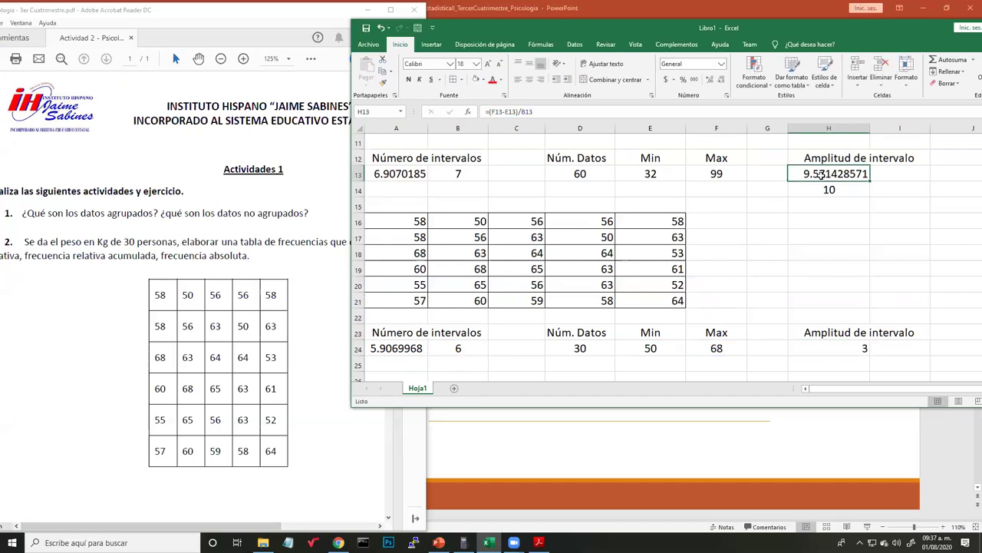
click(731, 349)
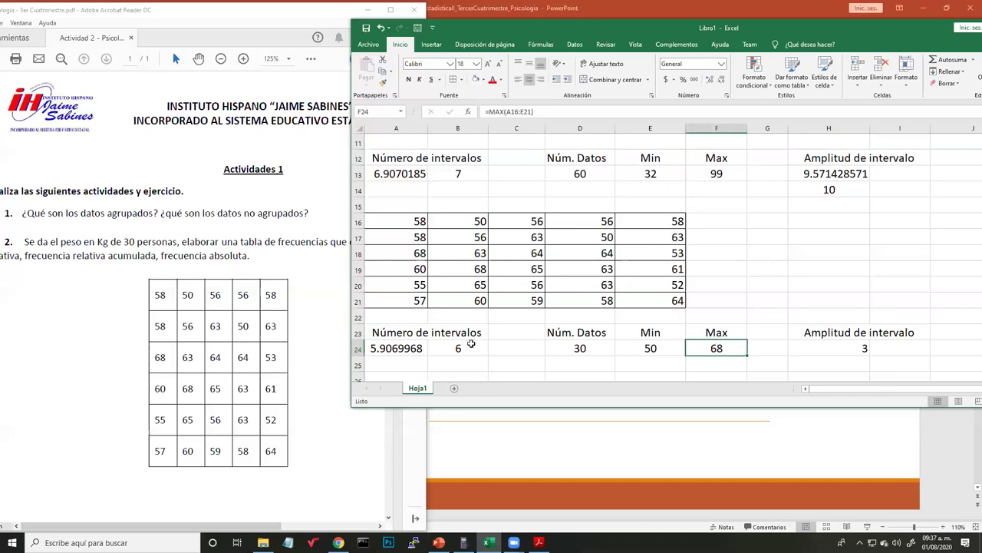
click(820, 174)
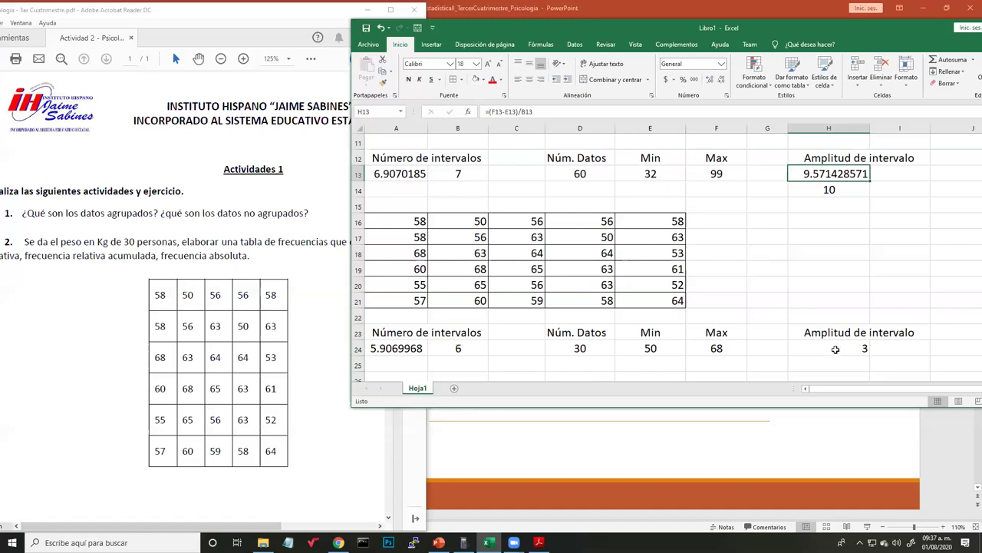
click(836, 349)
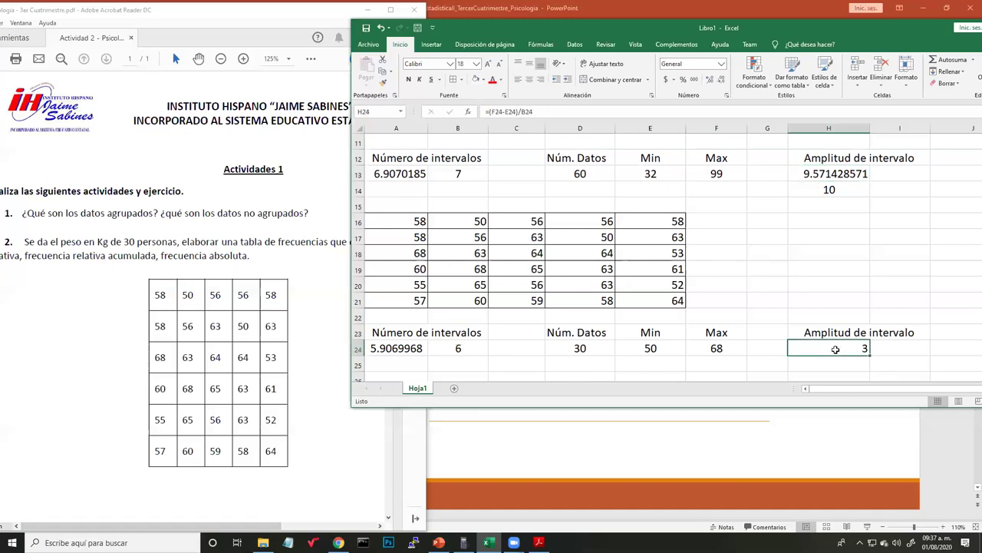
click(868, 333)
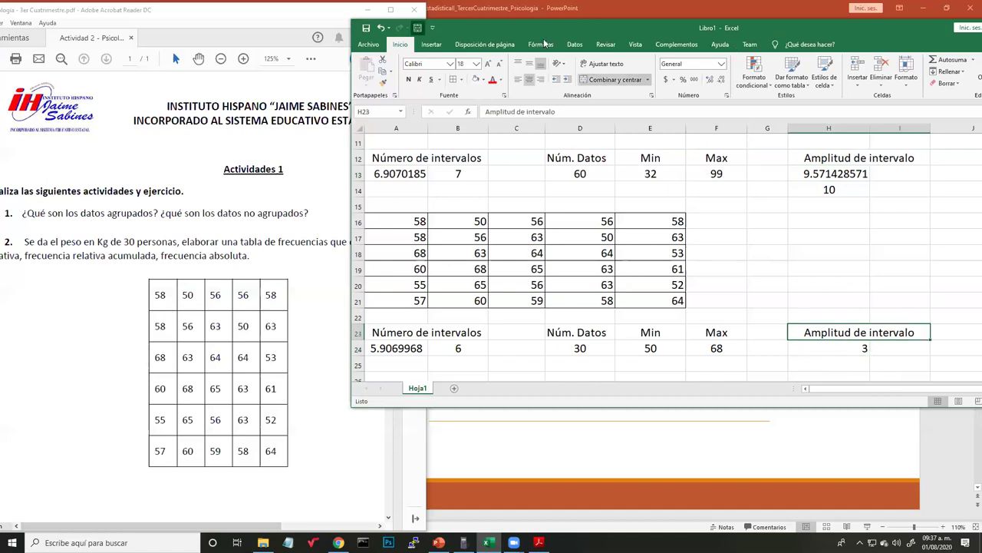
Move the Excel window to the left and bring the PowerPoint presentation forward.
drag(776, 27, 543, 44)
scroll(616, 263, up, 2)
scroll(629, 273, down, 5)
scroll(632, 277, up, 2)
scroll(629, 276, up, 1)
scroll(629, 277, down, 1)
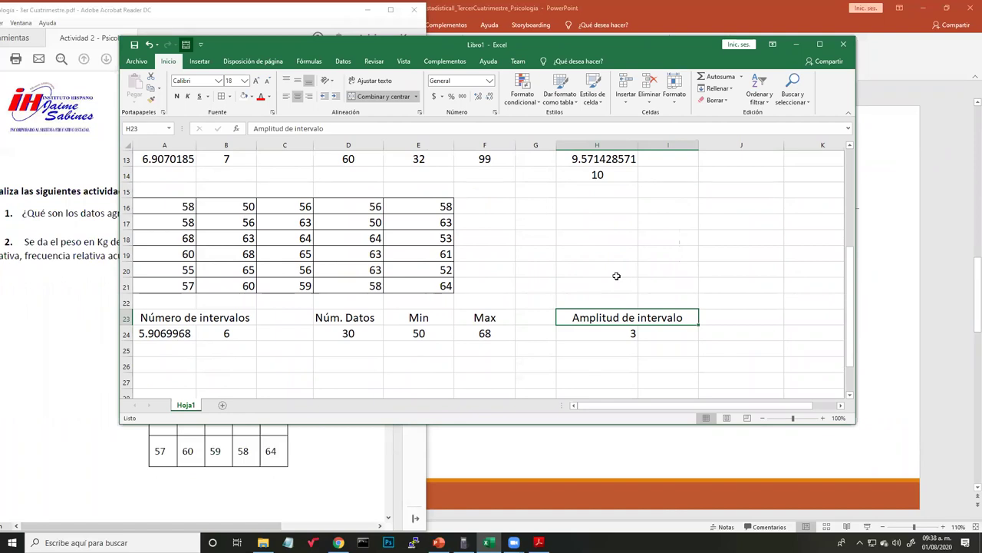
click(906, 274)
Show the TABLA DE FRECUENCIAS title slide, then switch back to the Excel workbook.
click(55, 146)
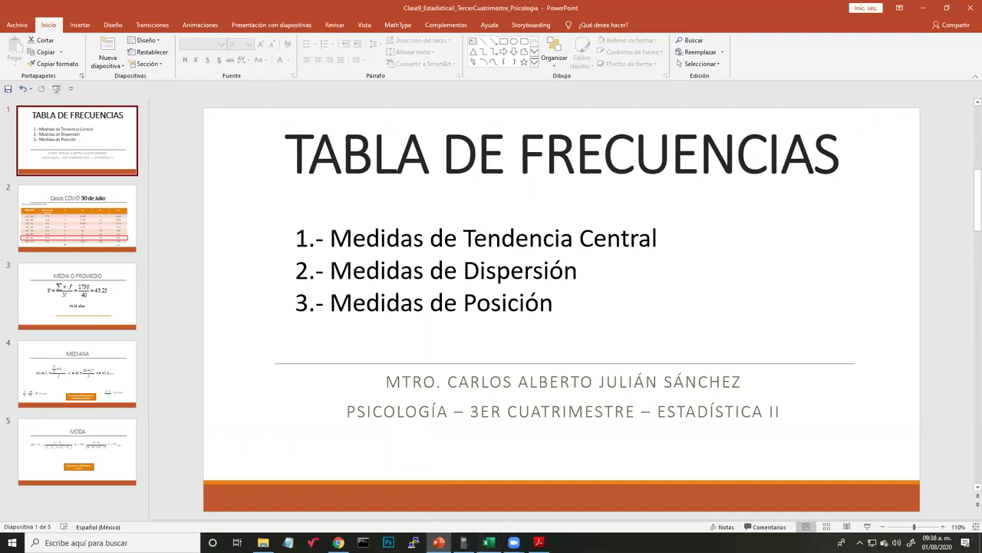
key(alt+Tab)
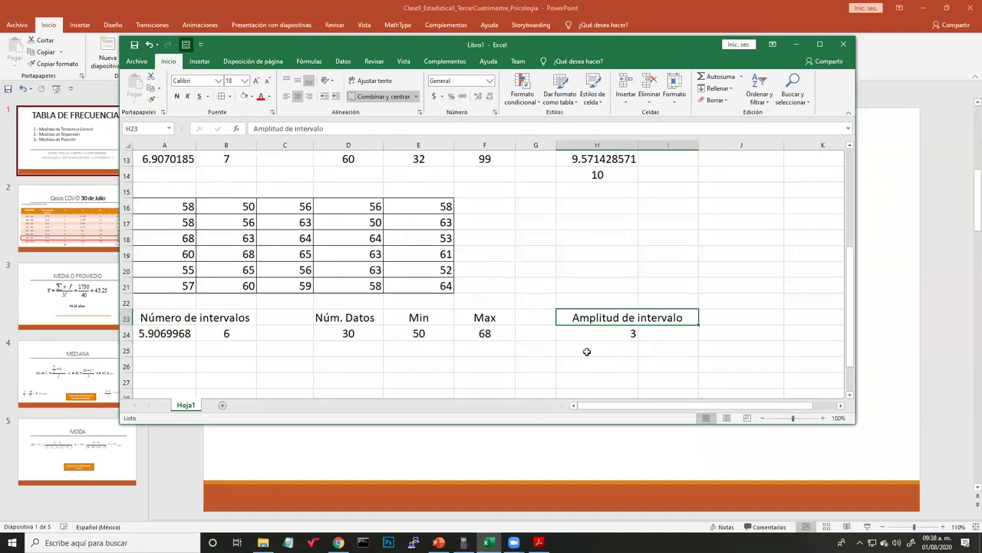
Maximize the Excel window and check the interval limits 39 to 99 beside Frecuencia.
click(819, 44)
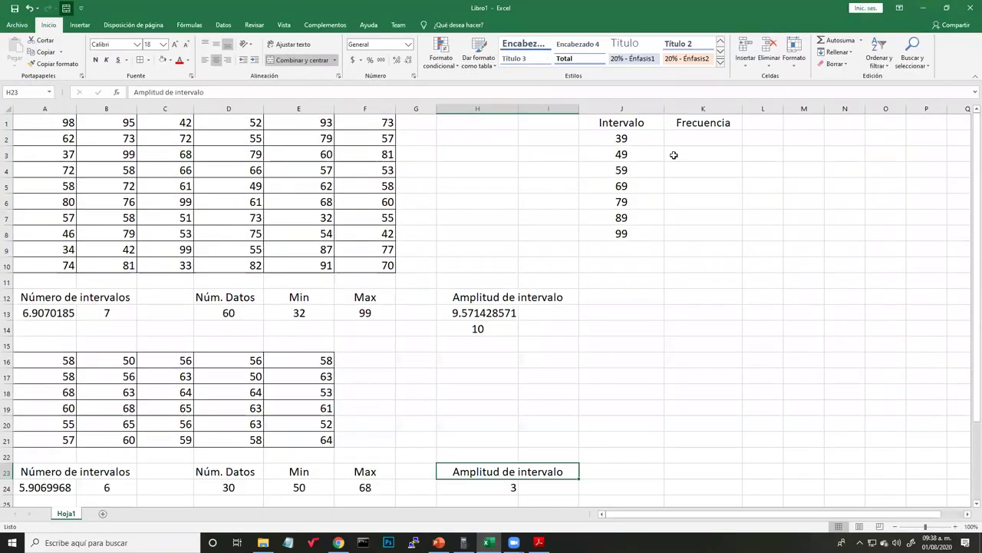
drag(689, 135, 690, 230)
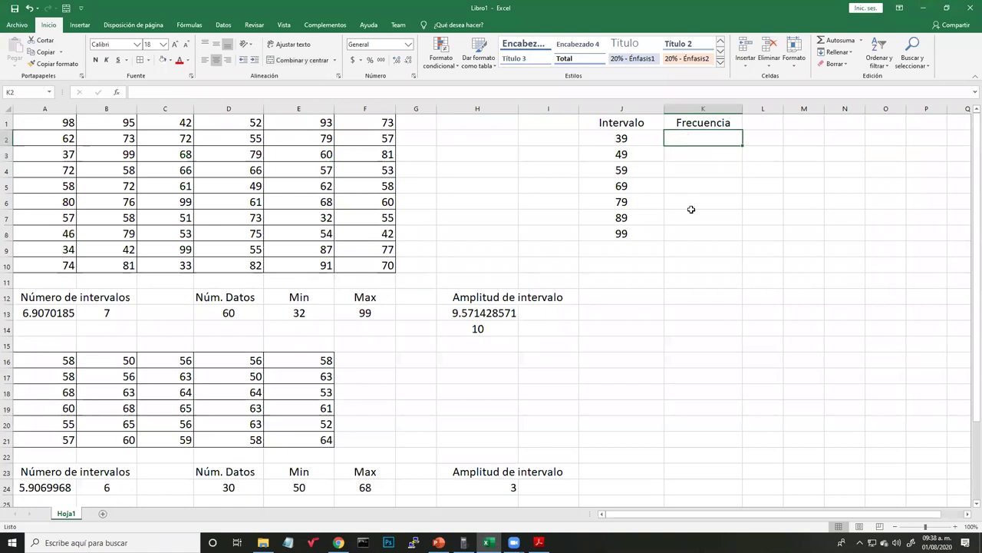
click(593, 247)
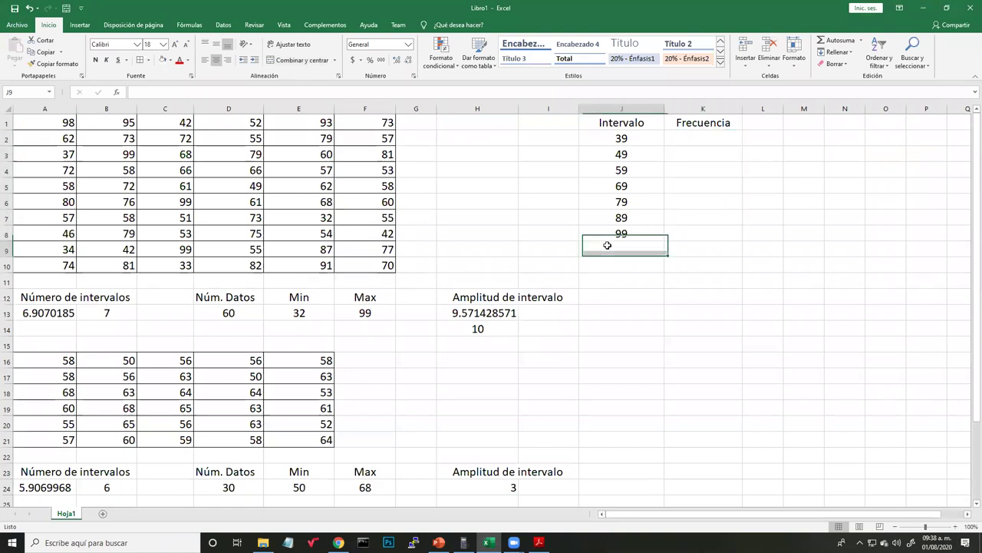
click(693, 137)
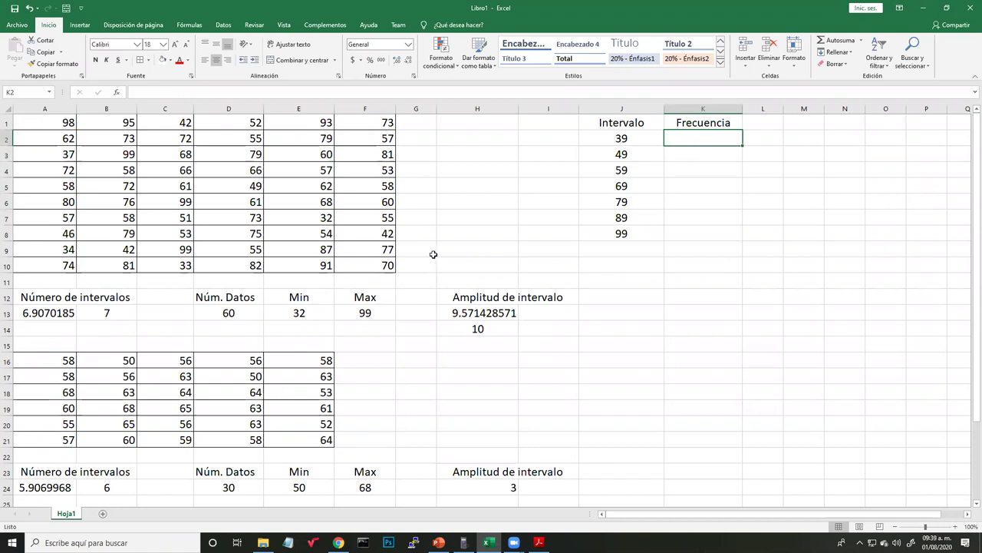
click(625, 139)
click(620, 233)
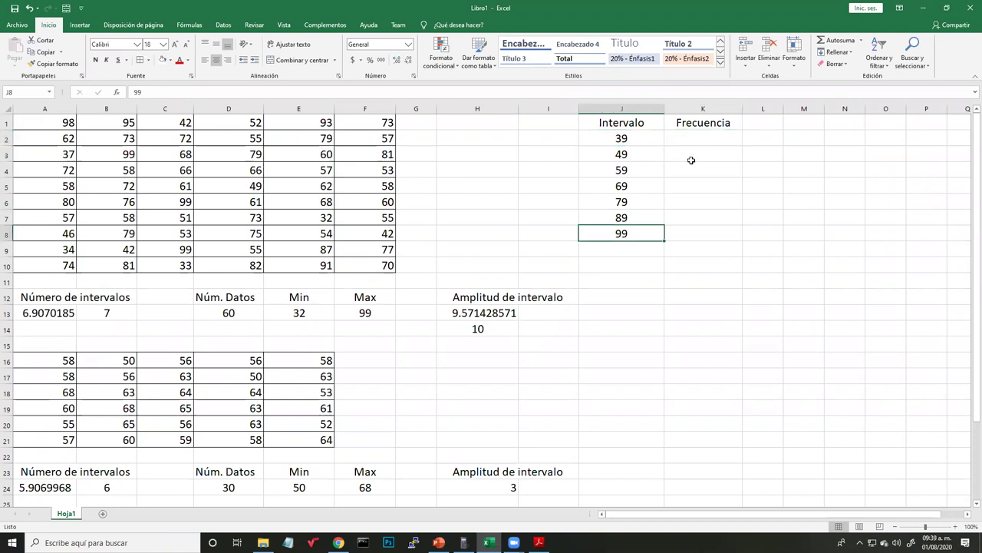
click(695, 137)
Select the empty Frecuencia range K2:K8 next to the interval values.
shift+click(702, 240)
click(697, 236)
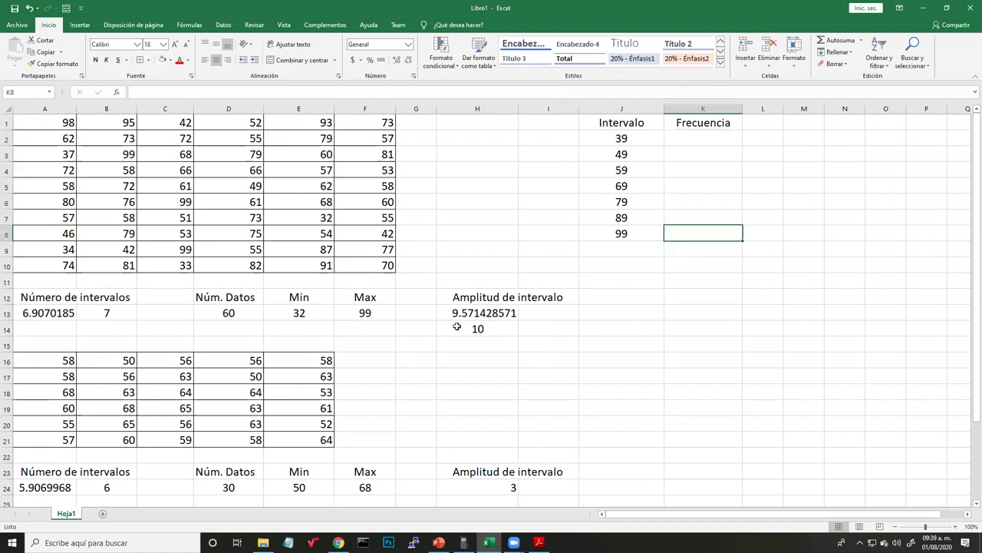
click(703, 202)
click(700, 139)
drag(689, 147, 687, 234)
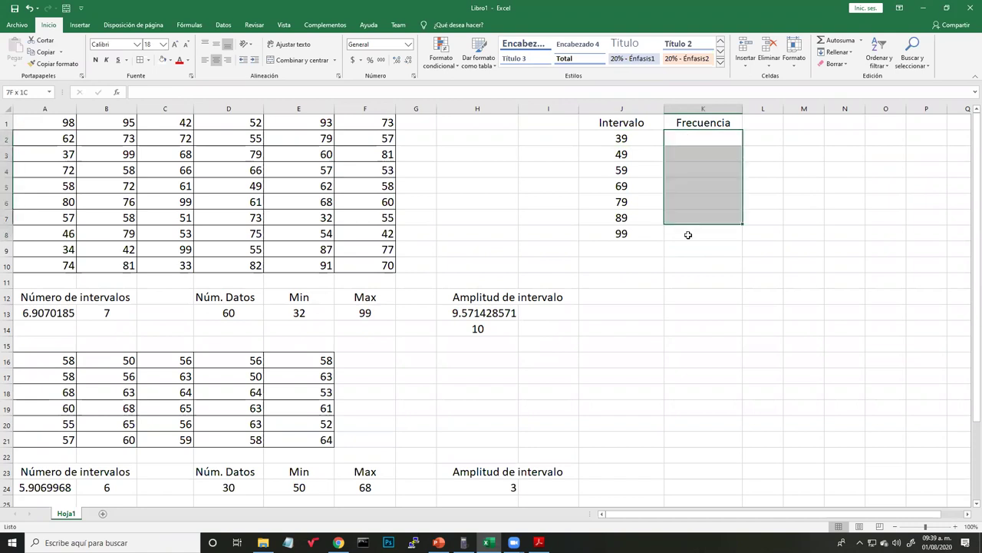
click(688, 139)
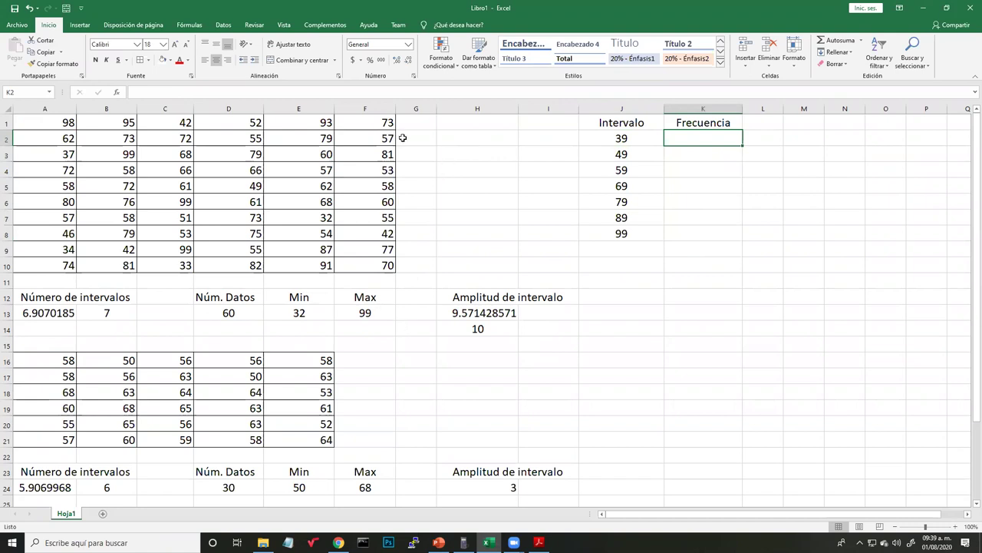
drag(402, 138, 476, 250)
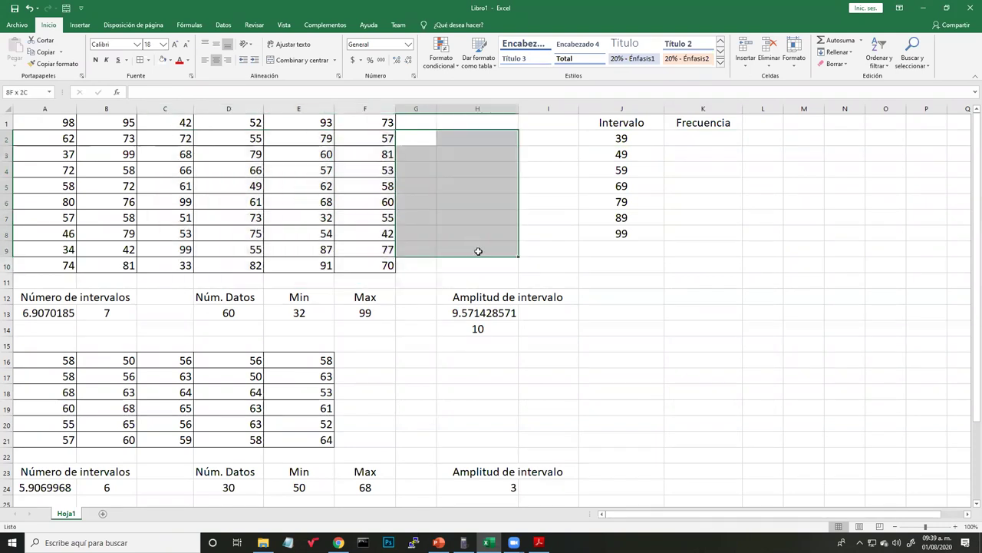
click(691, 188)
click(697, 138)
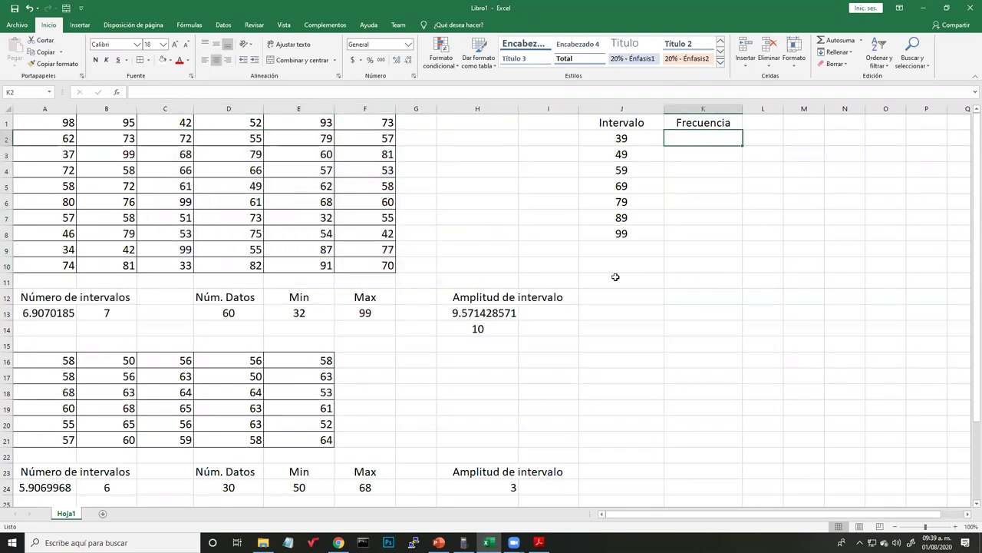
scroll(618, 272, down, 2)
scroll(619, 272, down, 3)
scroll(619, 271, up, 5)
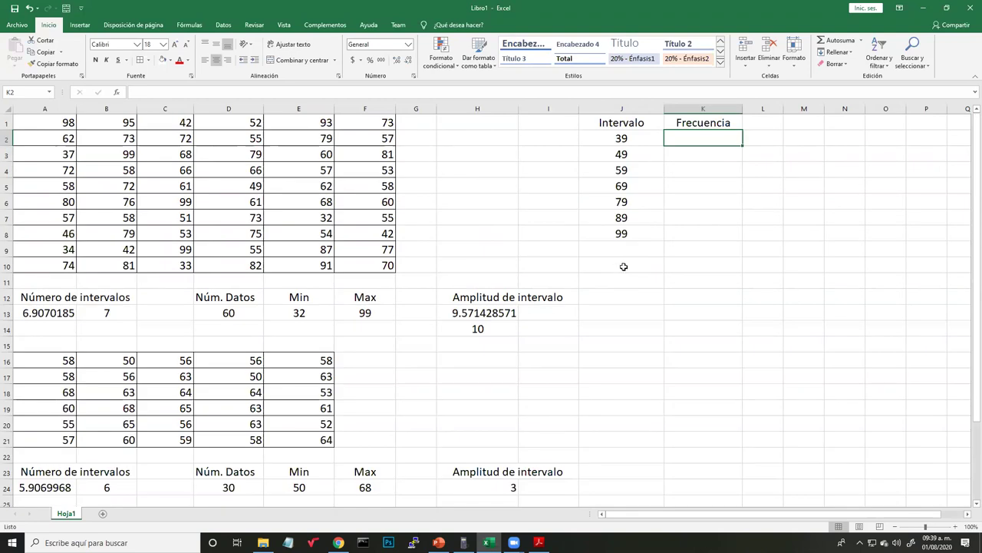